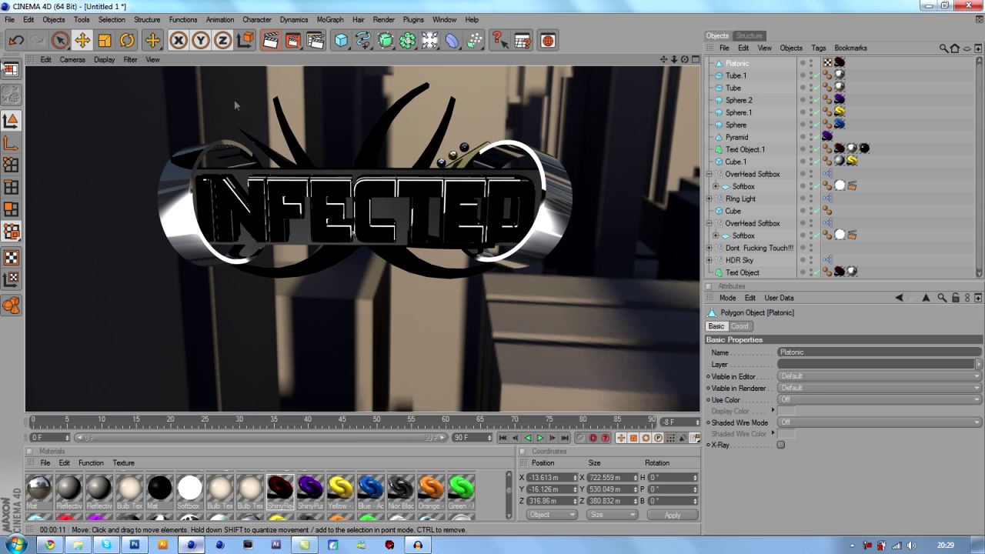
Step: Create a new empty project separate from the finished logo scene
{"action": "left_click", "coordinate": [9, 19]}
{"action": "left_click", "coordinate": [23, 37]}
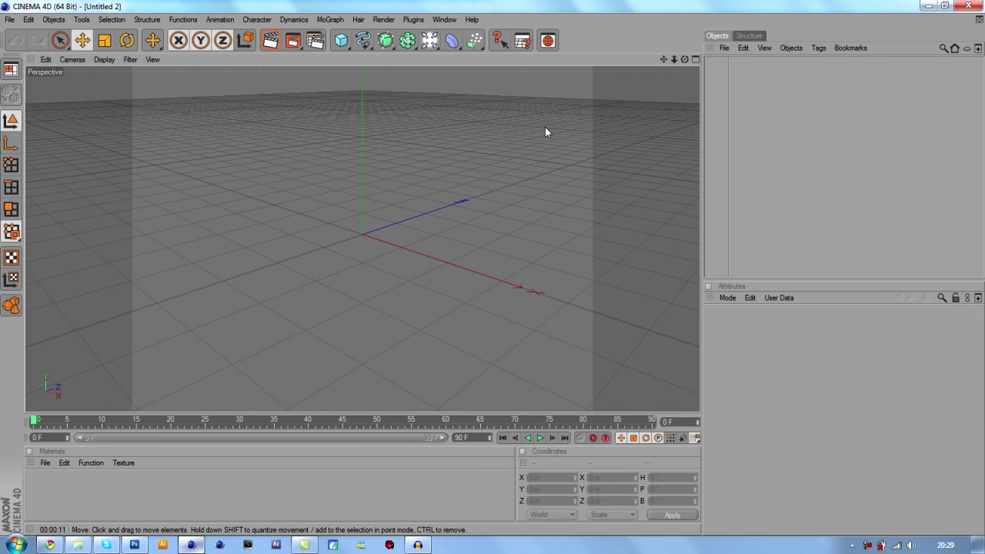
{"action": "scroll", "coordinate": [402, 246], "scroll_direction": "down", "scroll_amount": 3}
{"action": "scroll", "coordinate": [281, 102], "scroll_direction": "up", "scroll_amount": 3}
{"action": "scroll", "coordinate": [210, 158], "scroll_direction": "down", "scroll_amount": 1}
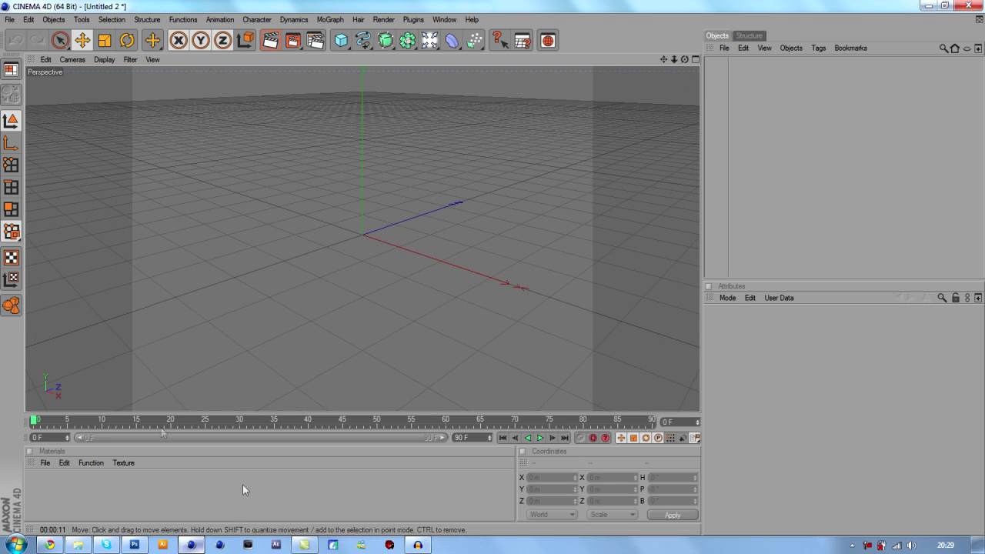
{"action": "mouse_move", "coordinate": [684, 59]}
{"action": "left_mouse_down"}
{"action": "mouse_move", "coordinate": [685, 123]}
{"action": "mouse_move", "coordinate": [669, 59]}
{"action": "left_mouse_up"}
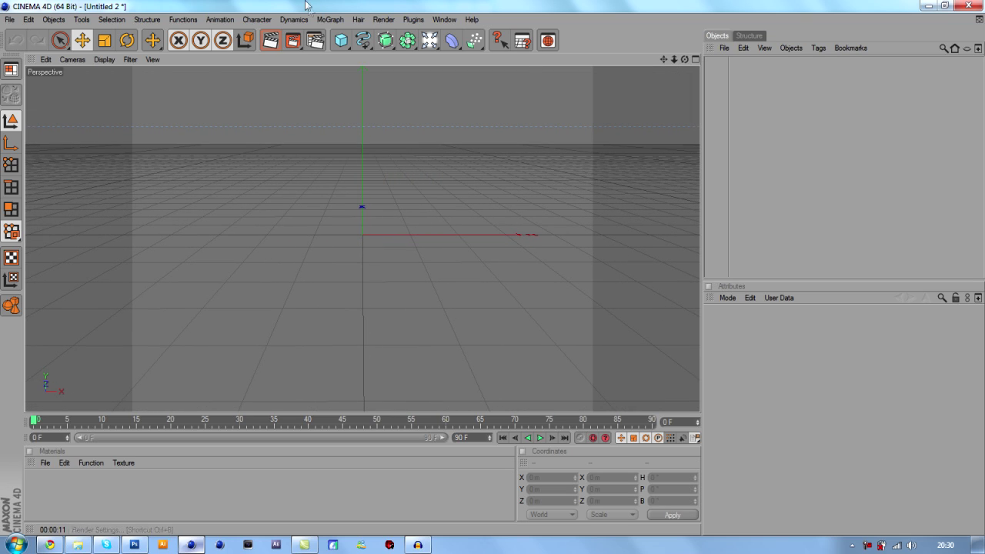
Step: Set the render output to the film/video preset HDTV 1080 29.97
{"action": "left_click", "coordinate": [316, 40]}
{"action": "left_click", "coordinate": [127, 47]}
{"action": "left_click", "coordinate": [198, 51]}
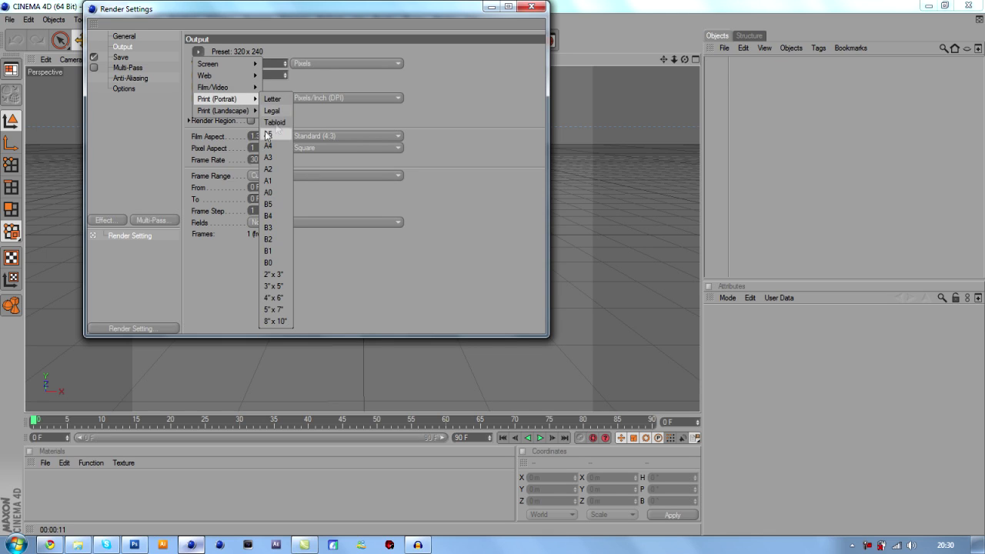
{"action": "mouse_move", "coordinate": [229, 90]}
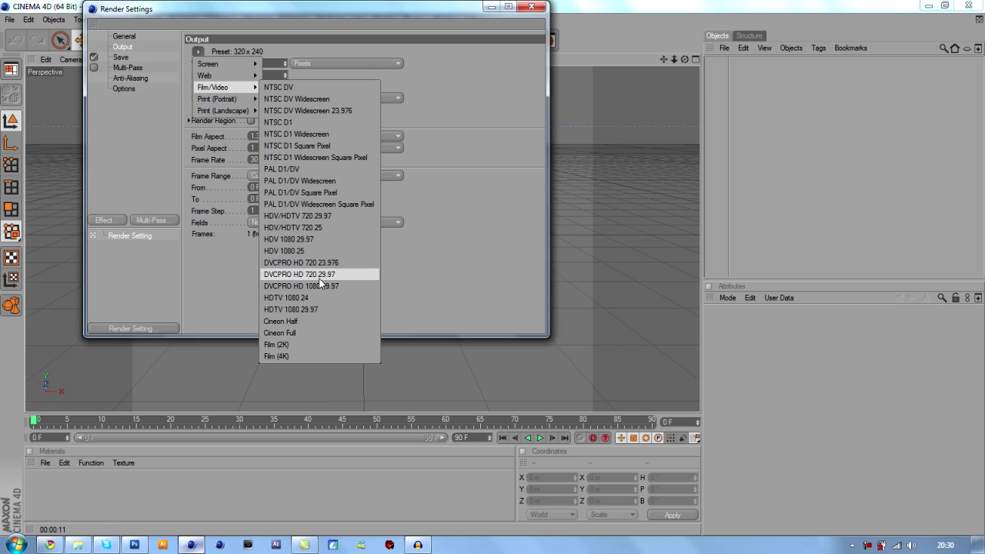
{"action": "left_click", "coordinate": [304, 310]}
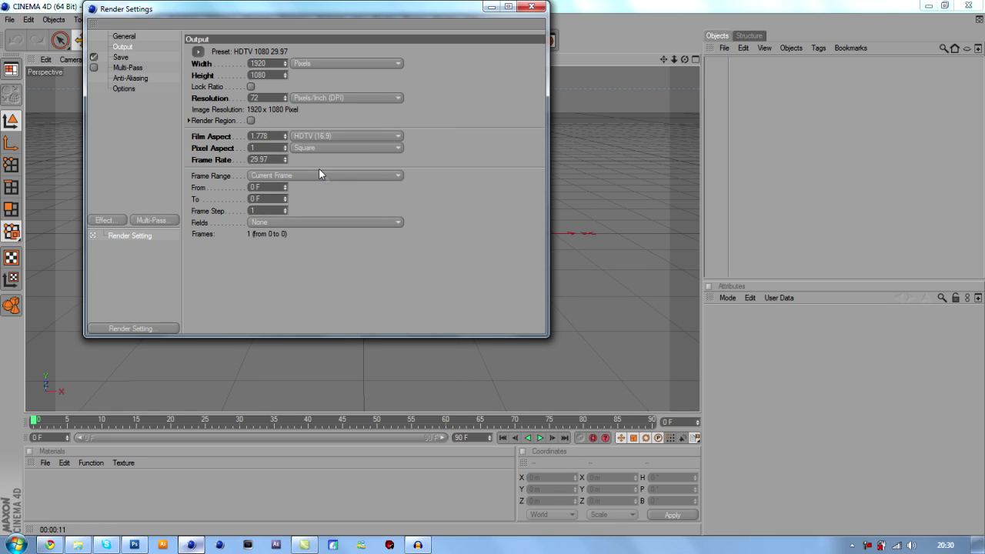
Step: Set the render frame range to All Frames, check the save options and close the render settings
{"action": "left_click", "coordinate": [290, 176]}
{"action": "left_click", "coordinate": [295, 208]}
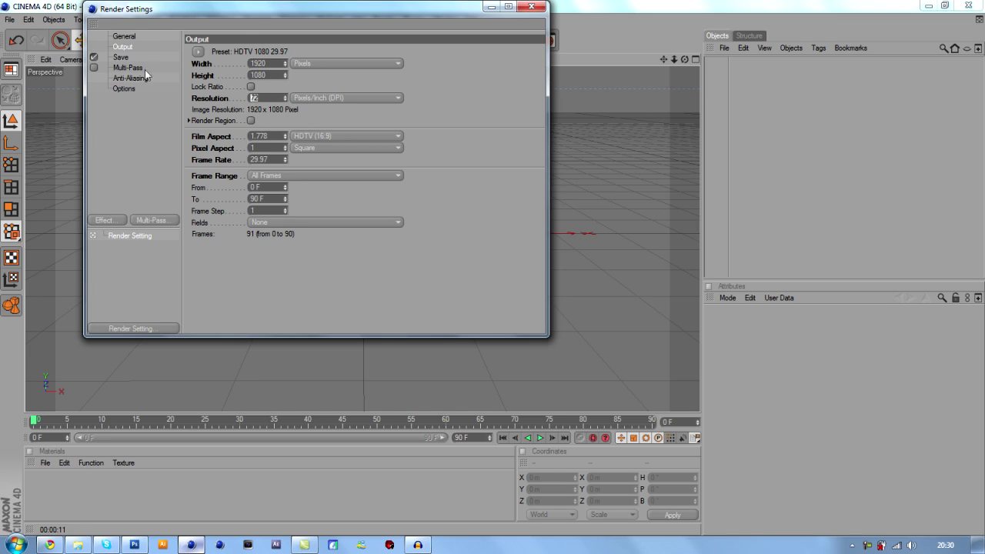
{"action": "left_click", "coordinate": [121, 57]}
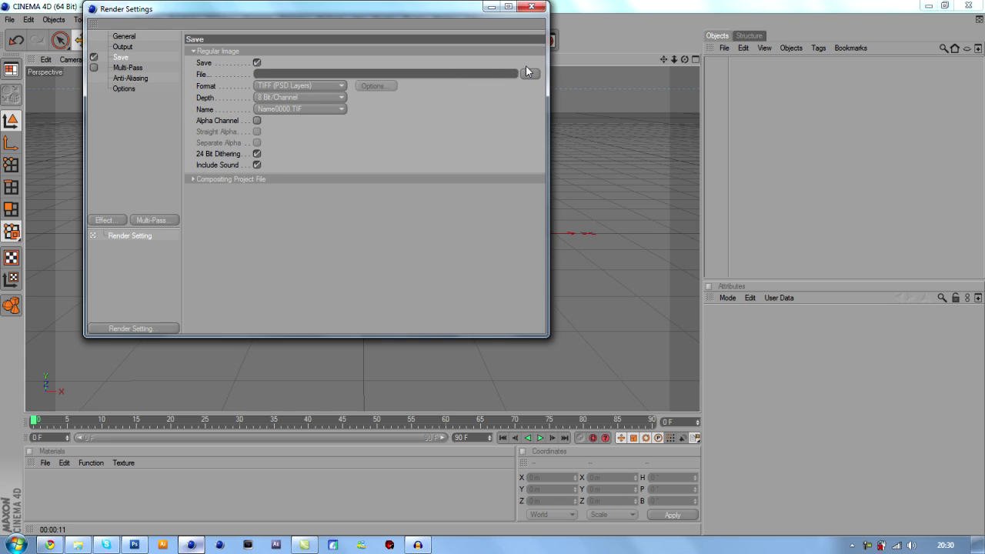
{"action": "left_click", "coordinate": [532, 6]}
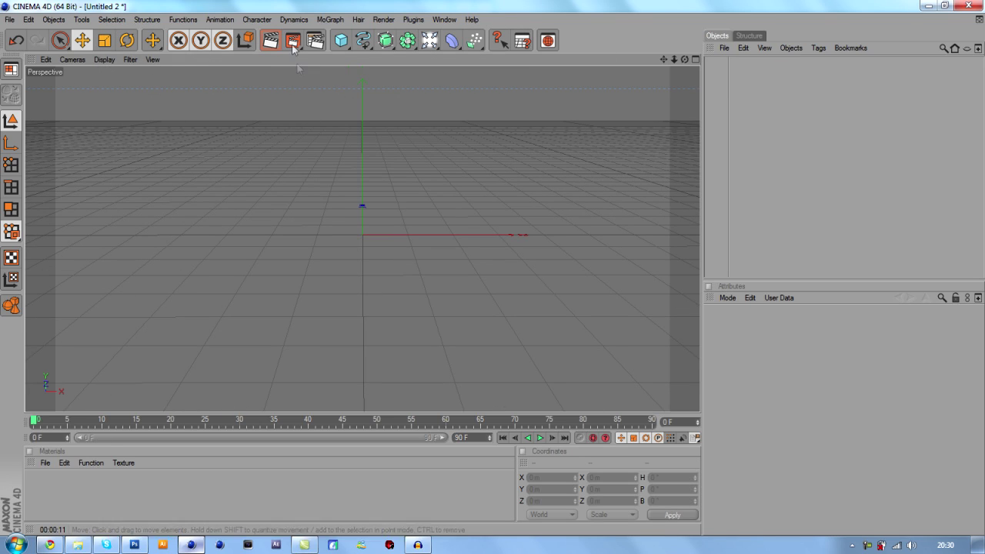
Step: Add a MoGraph Text object reading "Example" and shift it along X to about -341 m
{"action": "left_click", "coordinate": [330, 19]}
{"action": "left_click", "coordinate": [355, 135]}
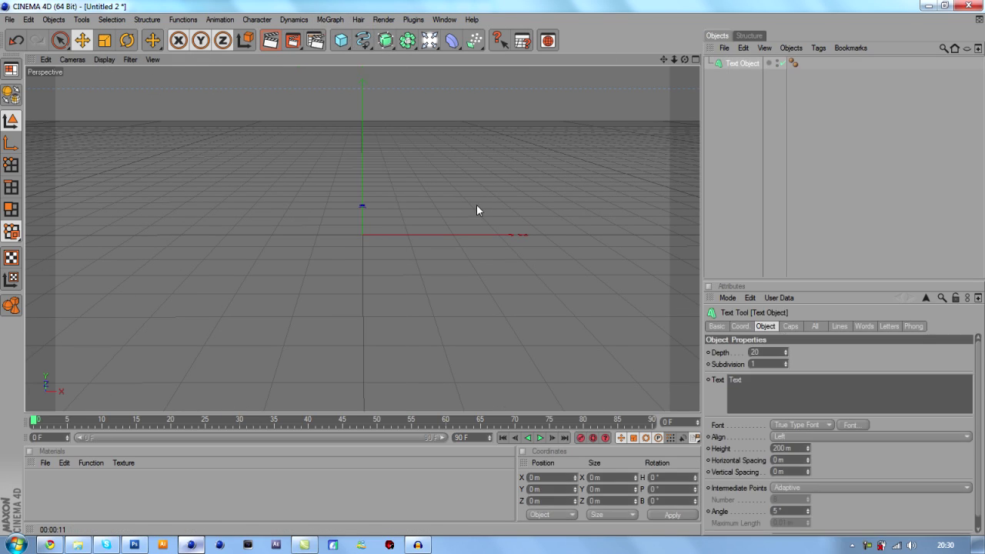
{"action": "left_click_drag", "start_coordinate": [451, 235], "coordinate": [316, 234]}
{"action": "type", "text": "Example"}
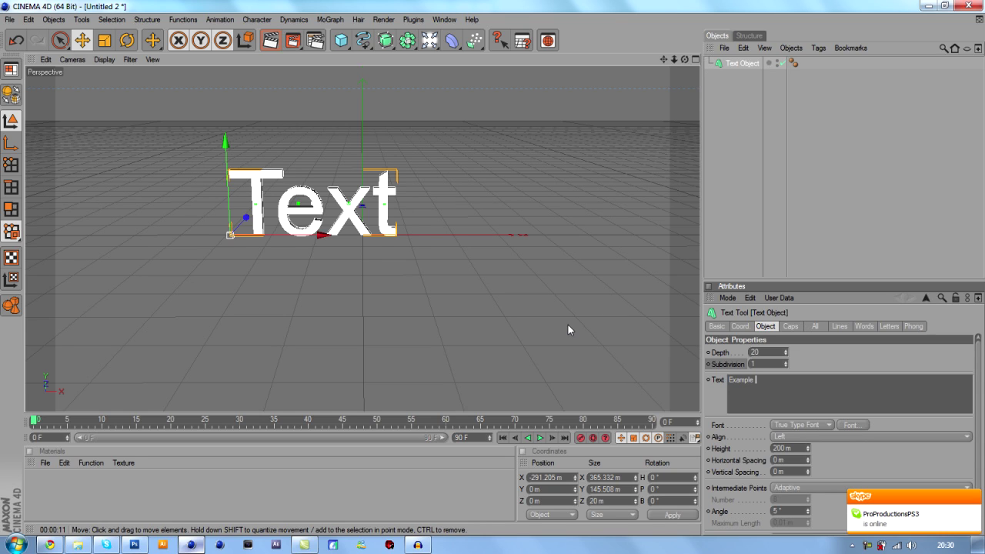
{"action": "left_click", "coordinate": [568, 325]}
{"action": "left_click", "coordinate": [348, 203]}
{"action": "left_click_drag", "start_coordinate": [358, 229], "coordinate": [335, 229]}
Step: Change the text's font to SF Sports Night NS and recentre it along X at about -460 m
{"action": "left_click", "coordinate": [852, 425]}
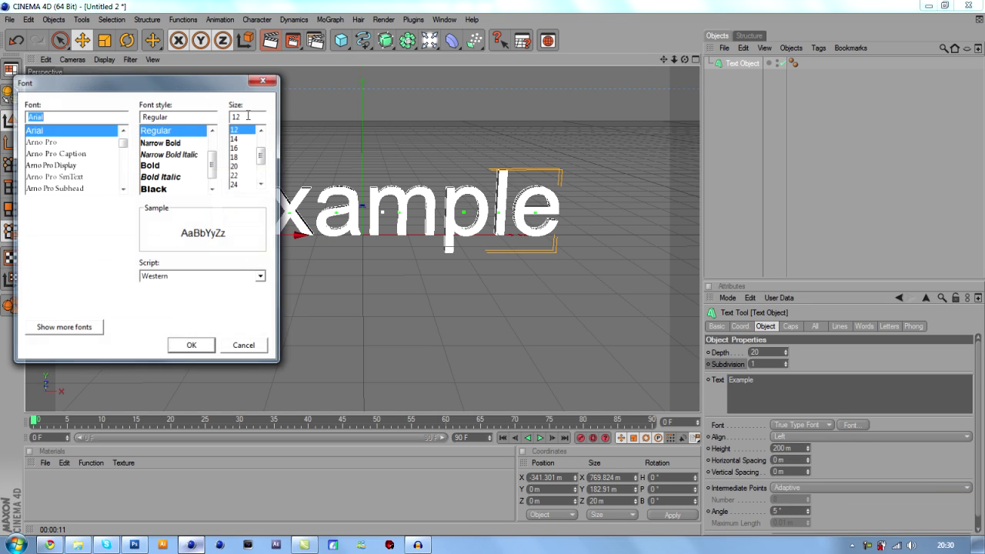
{"action": "type", "text": "sf"}
{"action": "left_click", "coordinate": [73, 188]}
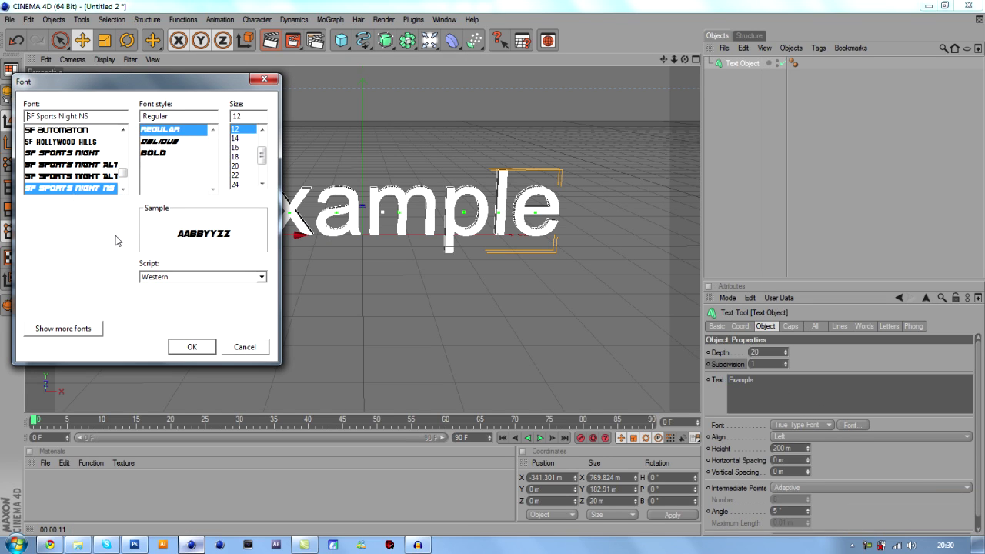
{"action": "left_click", "coordinate": [199, 351]}
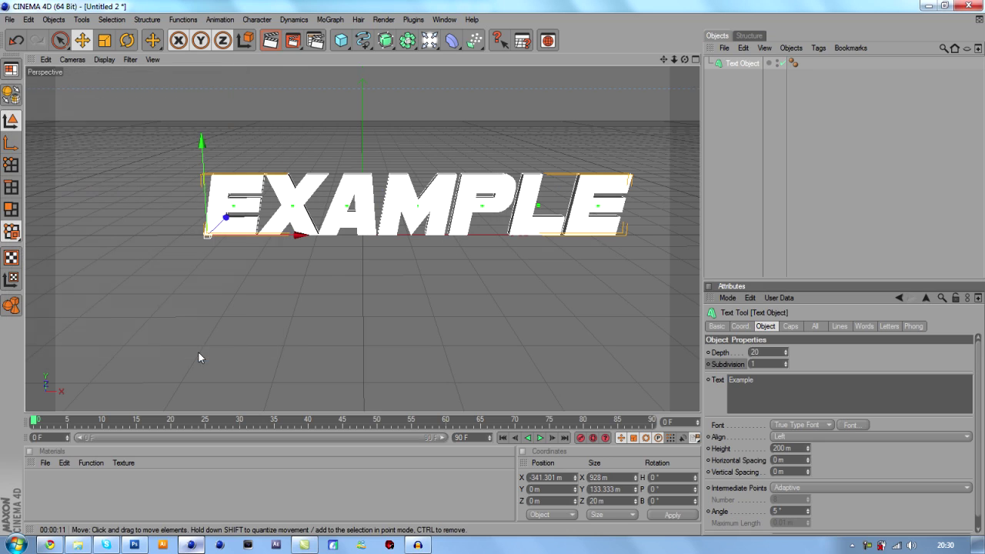
{"action": "left_click_drag", "start_coordinate": [300, 235], "coordinate": [246, 235]}
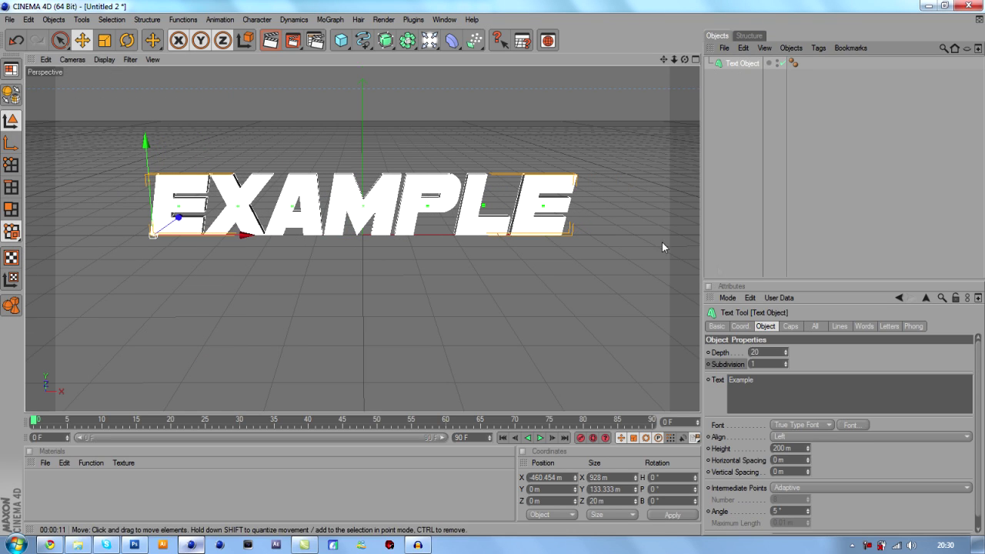
Step: Set the text's depth to 80 and adjust its X position to about -473 m
{"action": "left_click_drag", "start_coordinate": [763, 352], "coordinate": [745, 352]}
{"action": "type", "text": "80"}
{"action": "key", "text": "Return"}
{"action": "left_click", "coordinate": [333, 347]}
{"action": "left_click", "coordinate": [257, 226]}
{"action": "left_click_drag", "start_coordinate": [248, 234], "coordinate": [238, 235]}
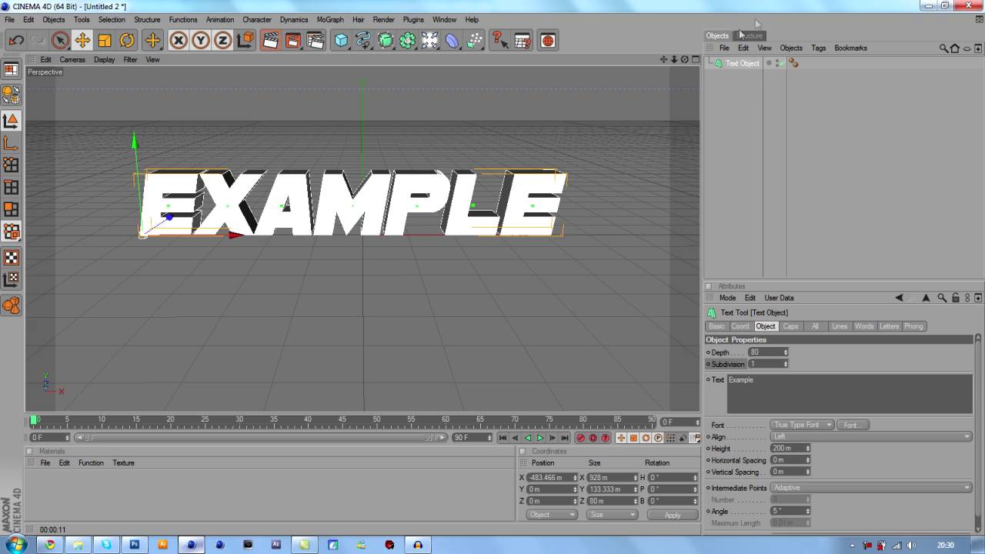
{"action": "left_click_drag", "start_coordinate": [684, 59], "coordinate": [680, 54]}
{"action": "left_click_drag", "start_coordinate": [237, 231], "coordinate": [243, 232]}
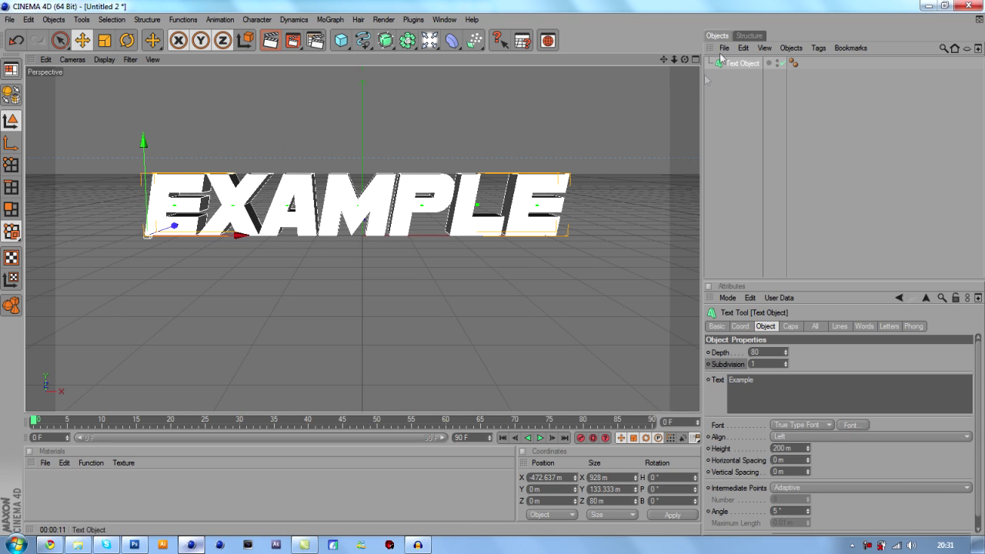
Step: Duplicate the text object, keeping only one copy, and select that copy
{"action": "left_click", "coordinate": [729, 97]}
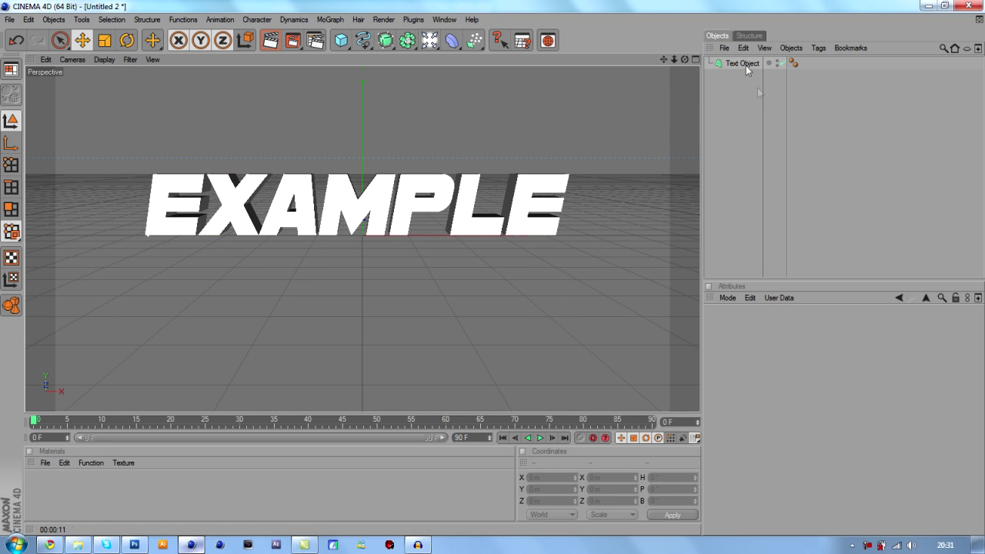
{"action": "left_click", "coordinate": [743, 64]}
{"action": "key", "text": "ctrl+c"}
{"action": "key", "text": "ctrl+v"}
{"action": "key", "text": "ctrl+v"}
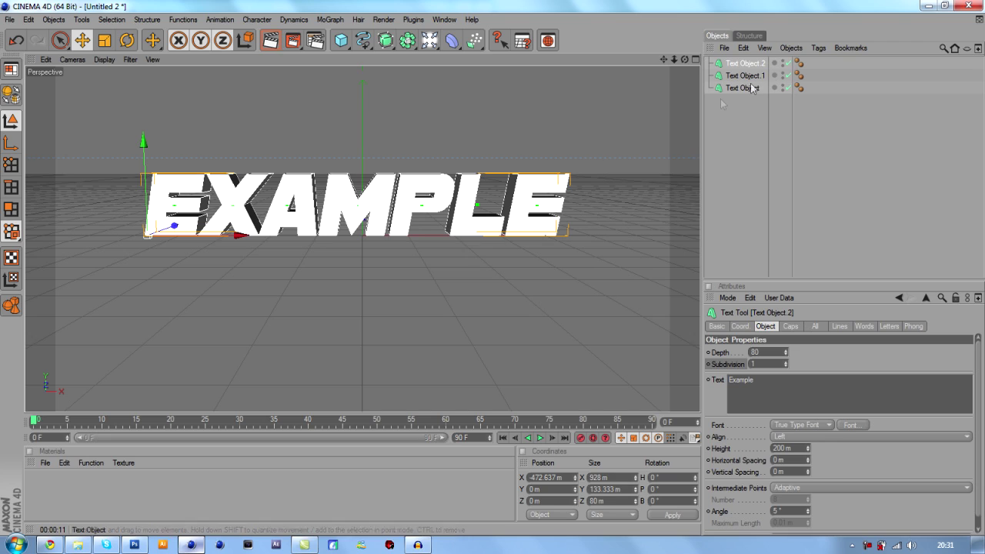
{"action": "left_click", "coordinate": [761, 64]}
{"action": "key", "text": "Delete"}
{"action": "left_click", "coordinate": [744, 64]}
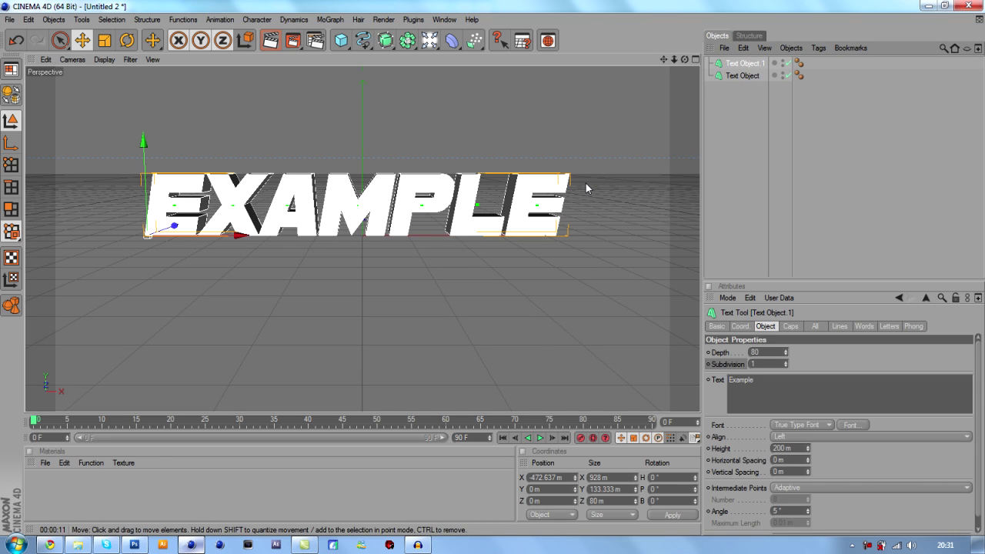
Step: Set both the start and end caps of the copied text to Fillet Cap
{"action": "left_click", "coordinate": [790, 327]}
{"action": "left_click", "coordinate": [784, 352]}
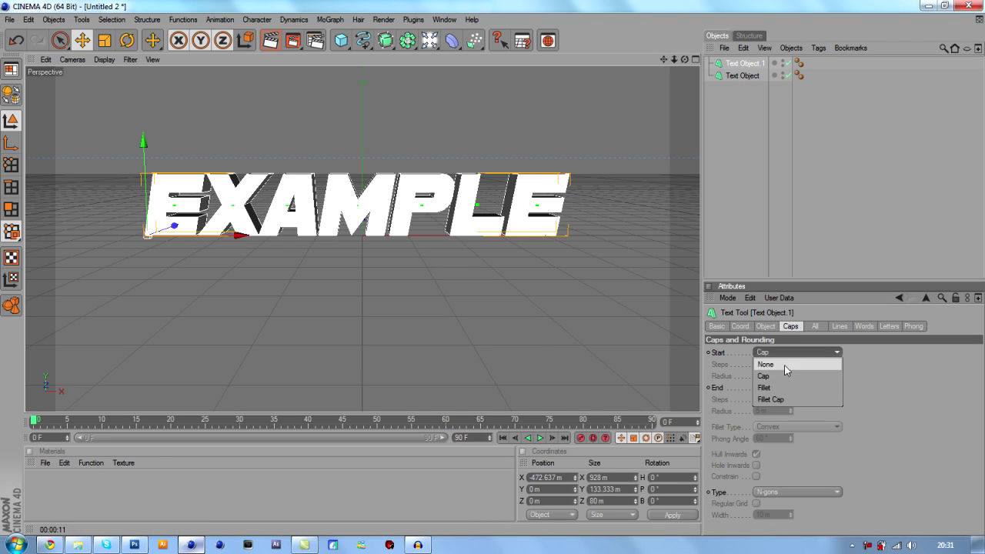
{"action": "left_click", "coordinate": [802, 392]}
{"action": "left_click", "coordinate": [802, 389]}
{"action": "left_click", "coordinate": [783, 434]}
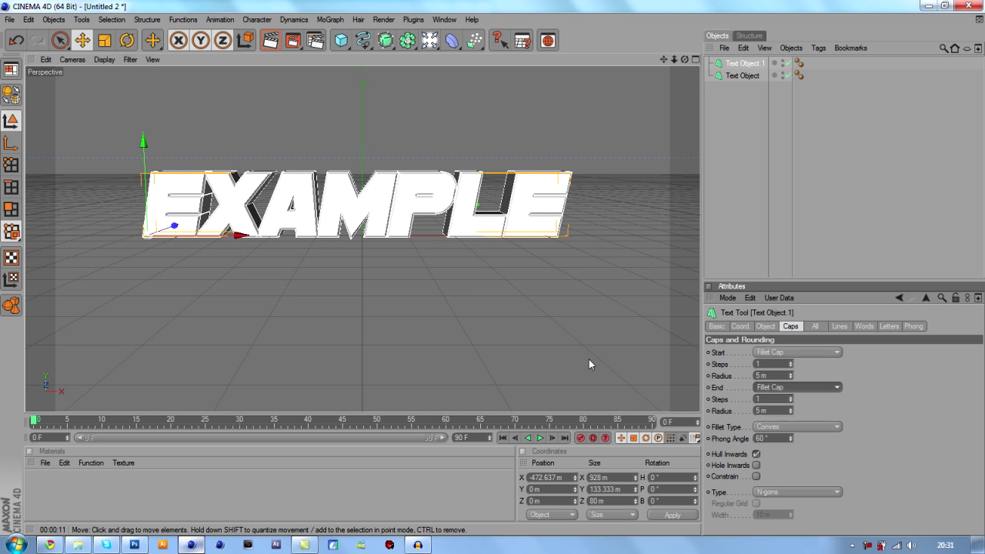
{"action": "left_click", "coordinate": [589, 360]}
Step: Set the copied text's depth to 20
{"action": "left_click", "coordinate": [743, 64]}
{"action": "left_click", "coordinate": [766, 326]}
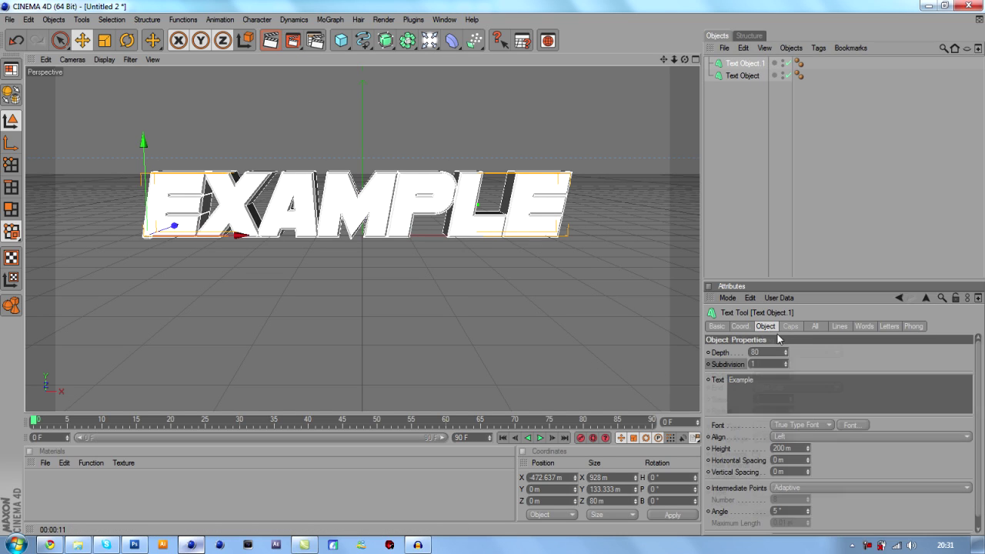
{"action": "left_click", "coordinate": [764, 353]}
{"action": "left_click", "coordinate": [589, 304]}
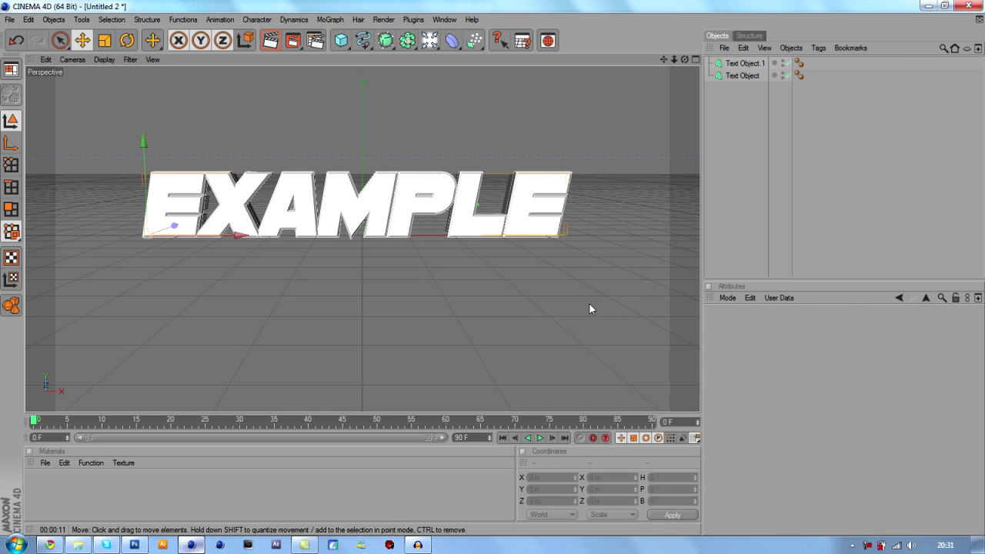
Step: Move the copied text back along Z by about 29 m so it sits midway through the original text's depth
{"action": "left_click", "coordinate": [744, 63]}
{"action": "left_click", "coordinate": [696, 60]}
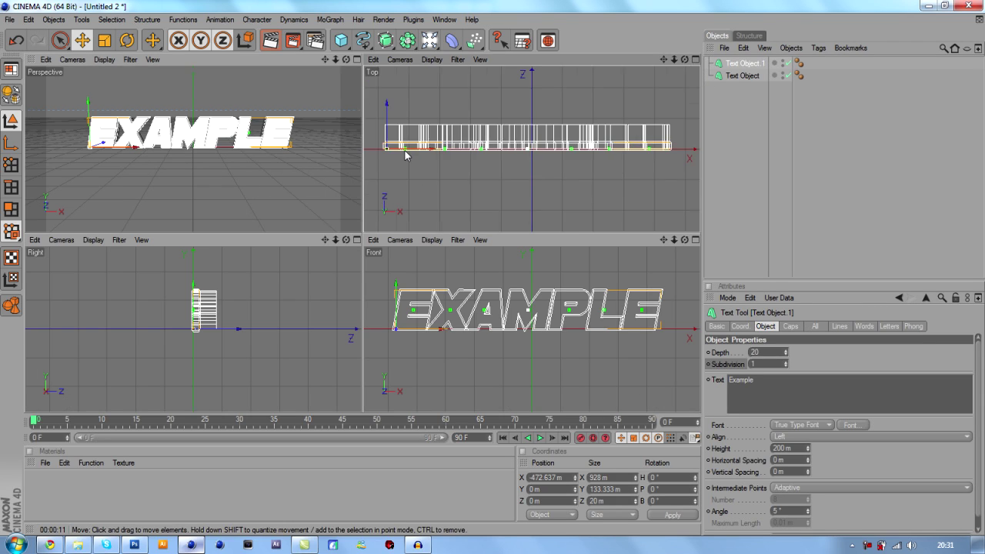
{"action": "left_click_drag", "start_coordinate": [384, 131], "coordinate": [384, 121]}
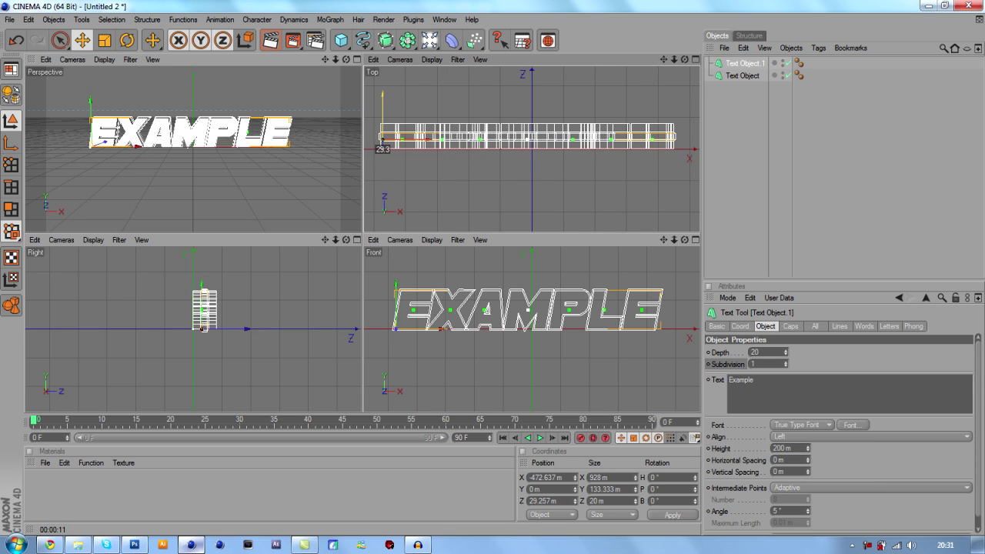
{"action": "left_click", "coordinate": [356, 59]}
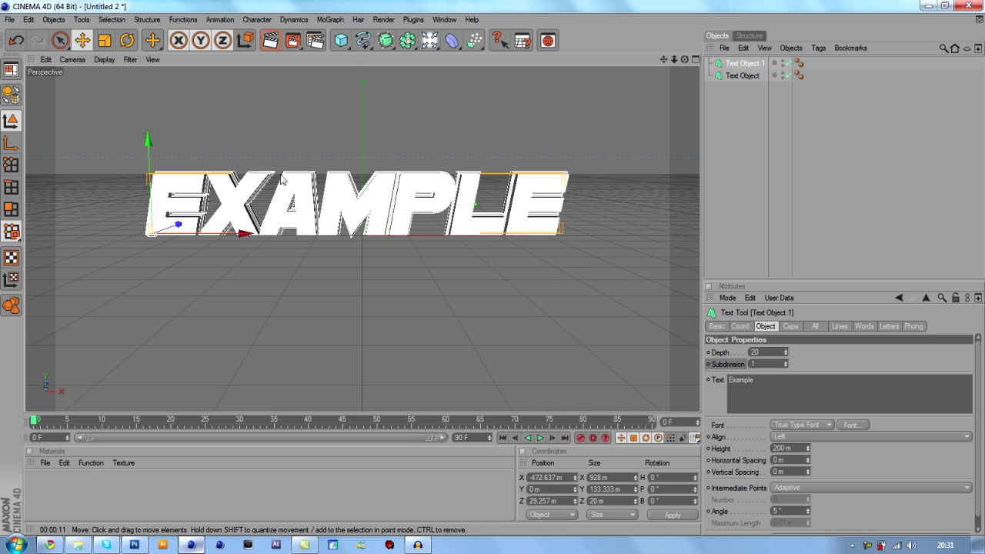
Step: Group both text objects under one null, then try moving the group along X and undo that move
{"action": "left_click", "coordinate": [744, 75], "text": "ctrl"}
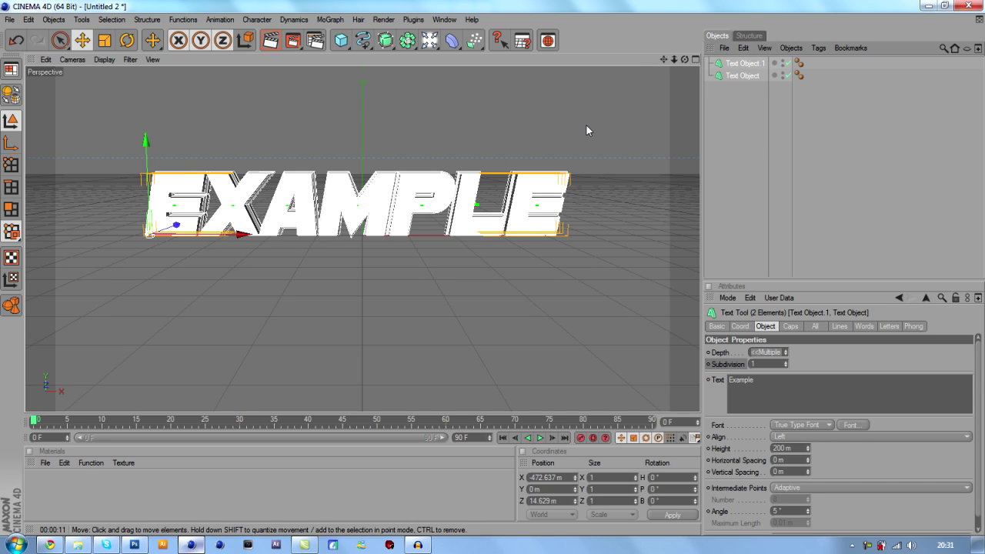
{"action": "key", "text": "alt+g"}
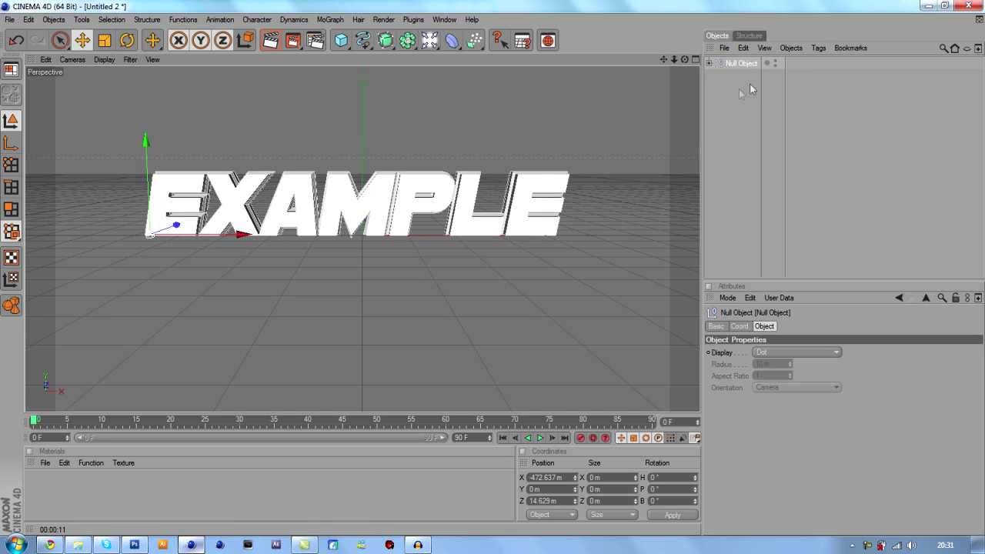
{"action": "mouse_move", "coordinate": [235, 234]}
{"action": "left_mouse_down"}
{"action": "mouse_move", "coordinate": [505, 231]}
{"action": "mouse_move", "coordinate": [241, 232]}
{"action": "left_mouse_up"}
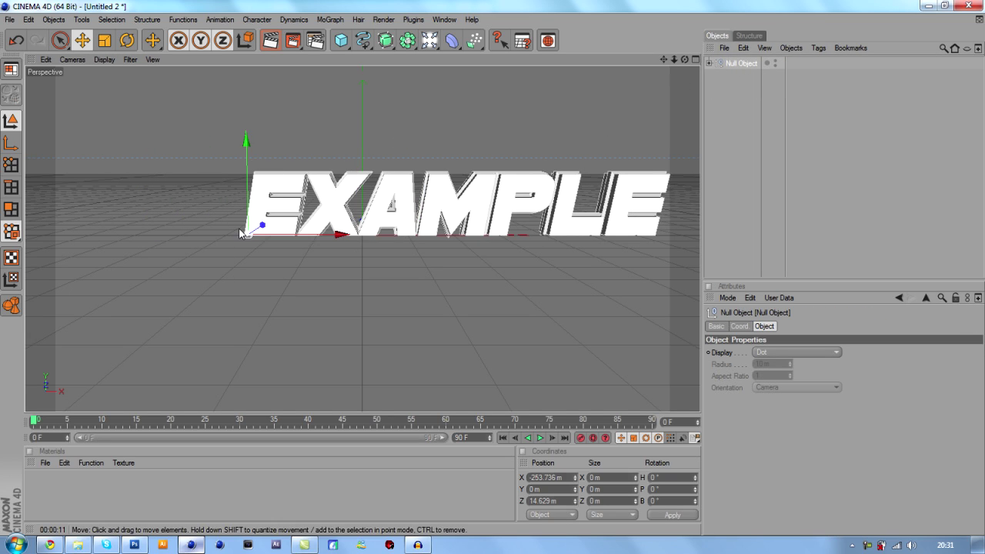
{"action": "key", "text": "ctrl+z"}
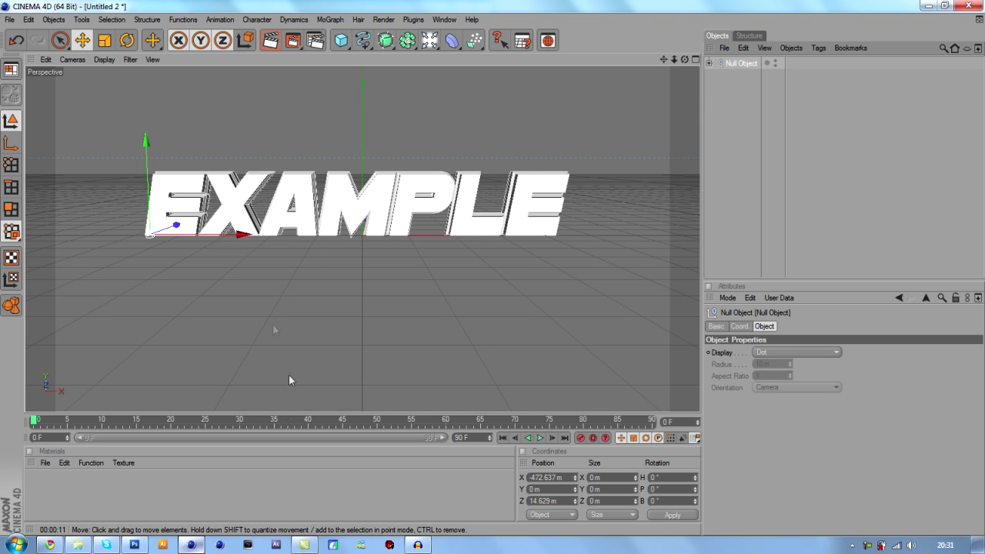
Step: Close the open Photoshop window and return to the Cinema 4D scene
{"action": "right_click", "coordinate": [134, 545]}
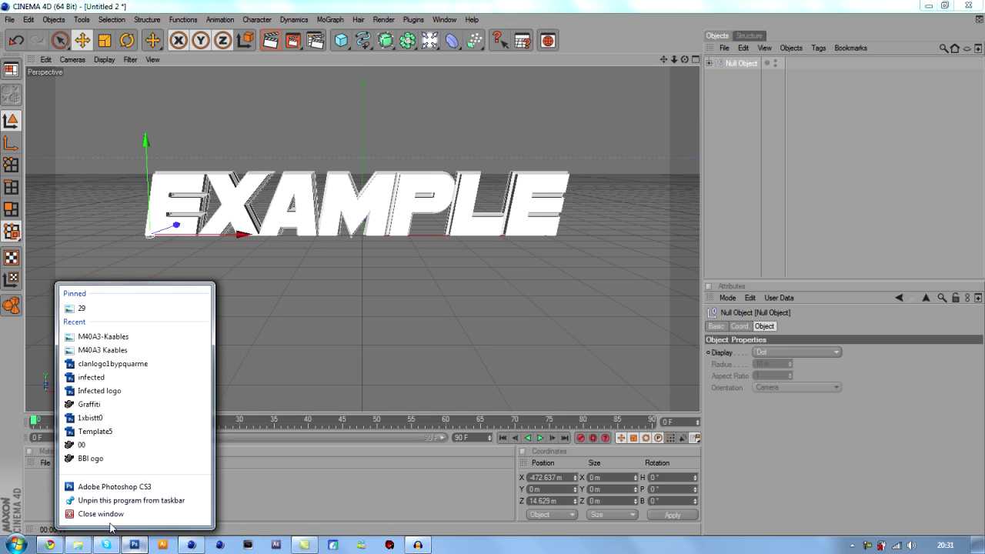
{"action": "left_click", "coordinate": [106, 515]}
{"action": "left_click", "coordinate": [191, 545]}
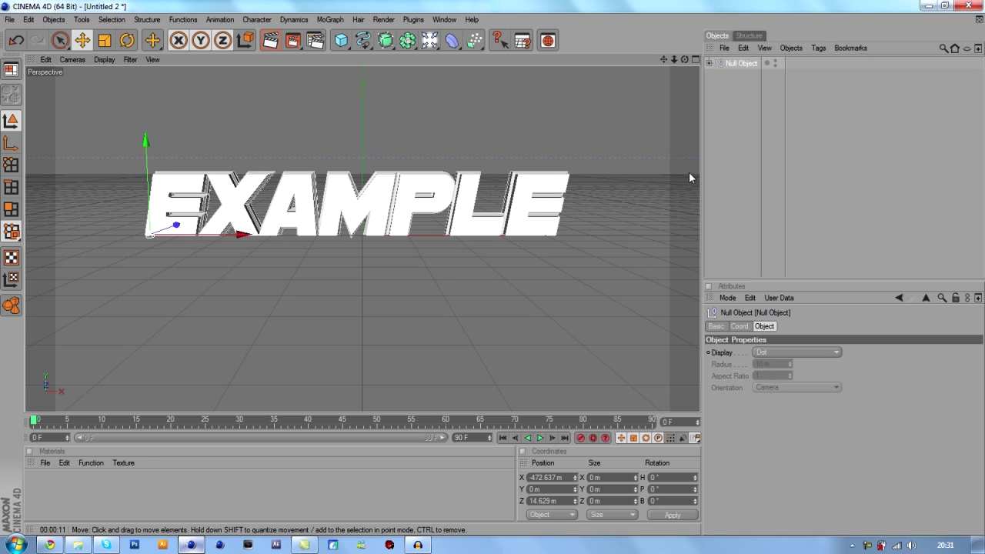
Step: Add a Cube primitive at the scene's origin
{"action": "left_click", "coordinate": [611, 191]}
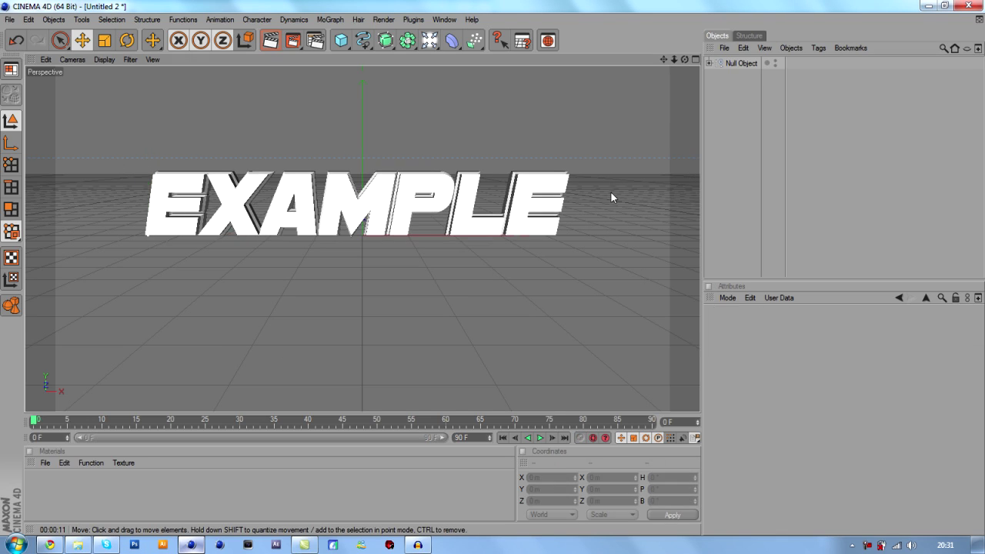
{"action": "left_click", "coordinate": [342, 43]}
{"action": "left_click_drag", "start_coordinate": [341, 40], "coordinate": [399, 58]}
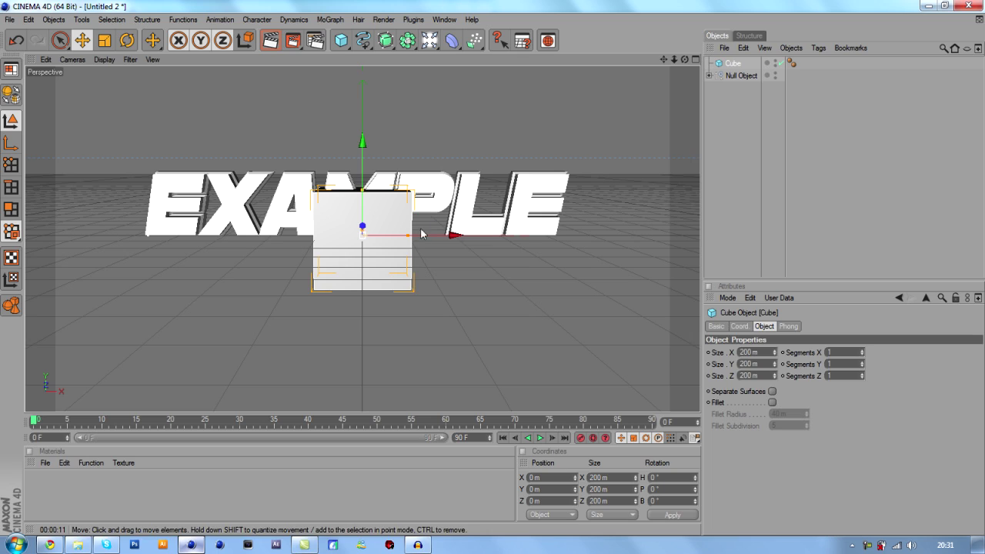
Step: Resize the cube to about 986 x 200 x 63 m and position it behind the lettering at about Y 68.5 m, Z 111 m
{"action": "left_click_drag", "start_coordinate": [408, 235], "coordinate": [575, 236]}
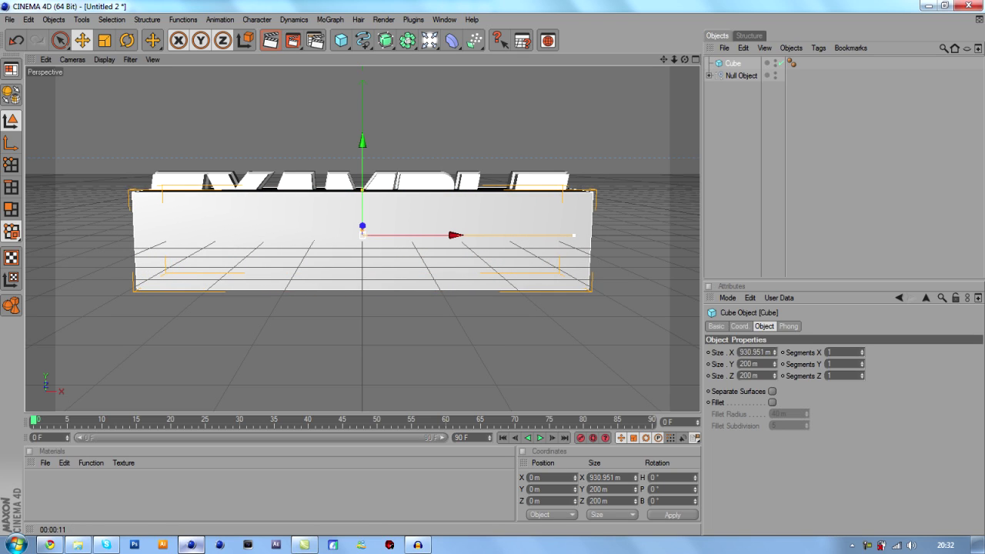
{"action": "left_click", "coordinate": [695, 60]}
{"action": "left_click_drag", "start_coordinate": [533, 119], "coordinate": [535, 74]}
{"action": "left_click_drag", "start_coordinate": [531, 117], "coordinate": [573, 114]}
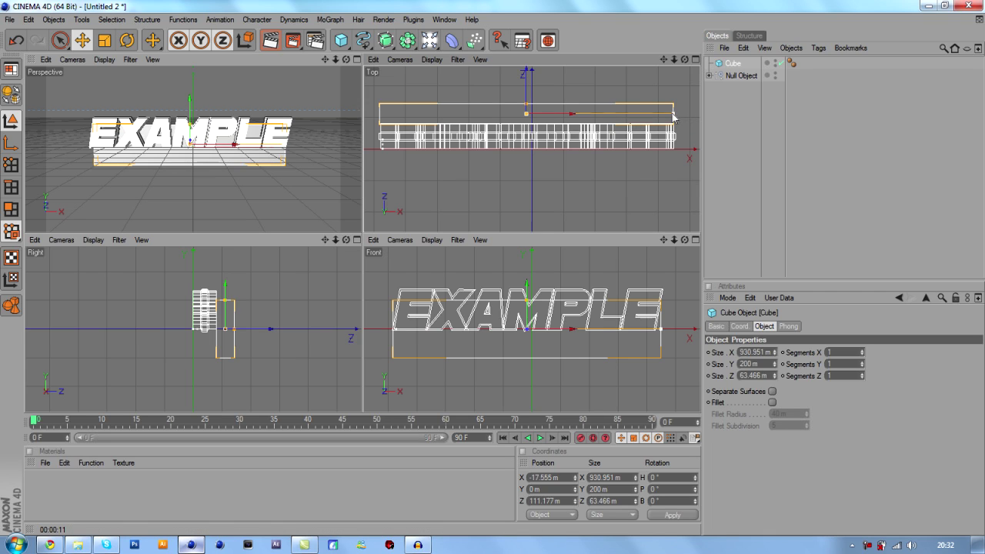
{"action": "left_click_drag", "start_coordinate": [673, 114], "coordinate": [682, 114]}
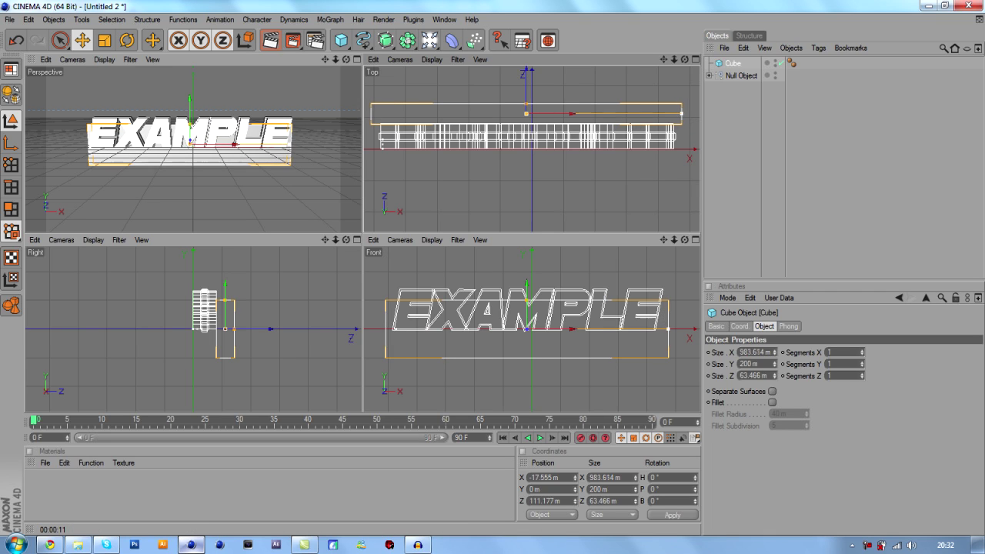
{"action": "left_click_drag", "start_coordinate": [527, 284], "coordinate": [526, 264]}
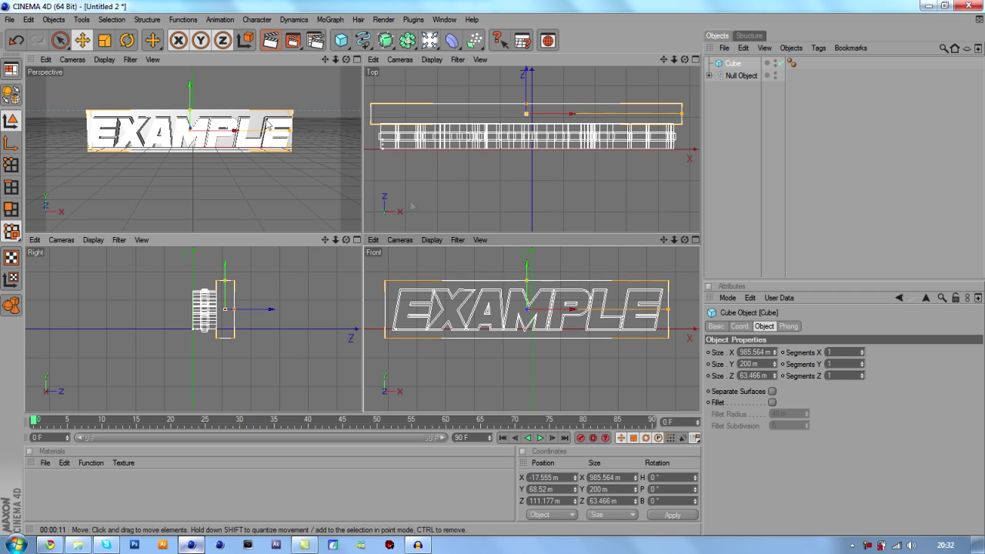
{"action": "left_click", "coordinate": [357, 60]}
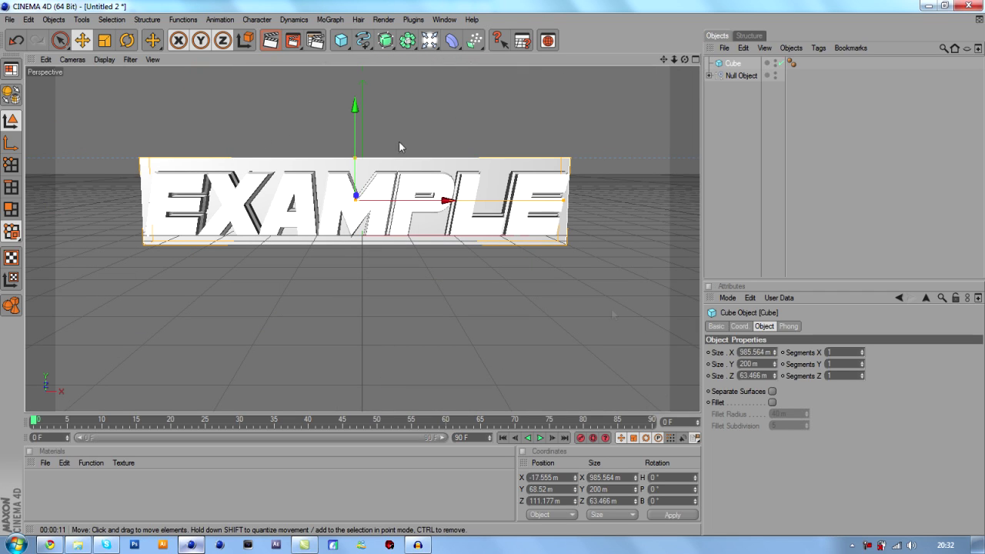
Step: Render a preview of the lettering with its backing block, and deselect all objects
{"action": "left_click", "coordinate": [270, 40]}
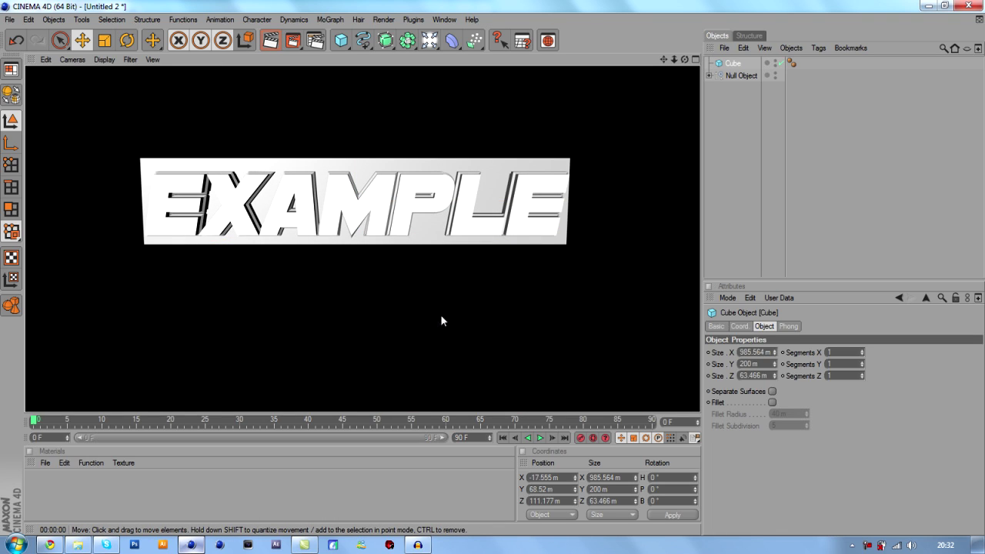
{"action": "left_click", "coordinate": [515, 170]}
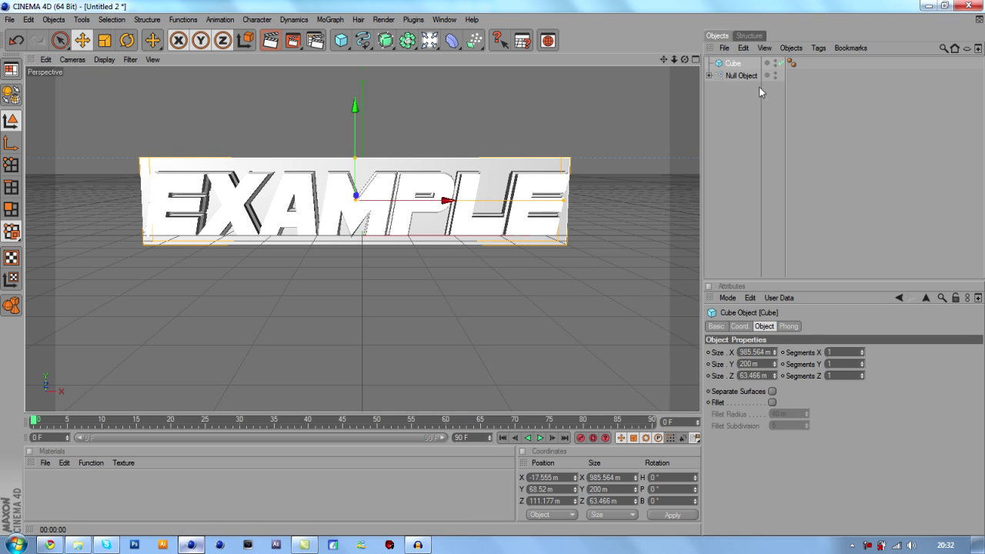
{"action": "left_click", "coordinate": [741, 75]}
{"action": "left_click", "coordinate": [605, 381]}
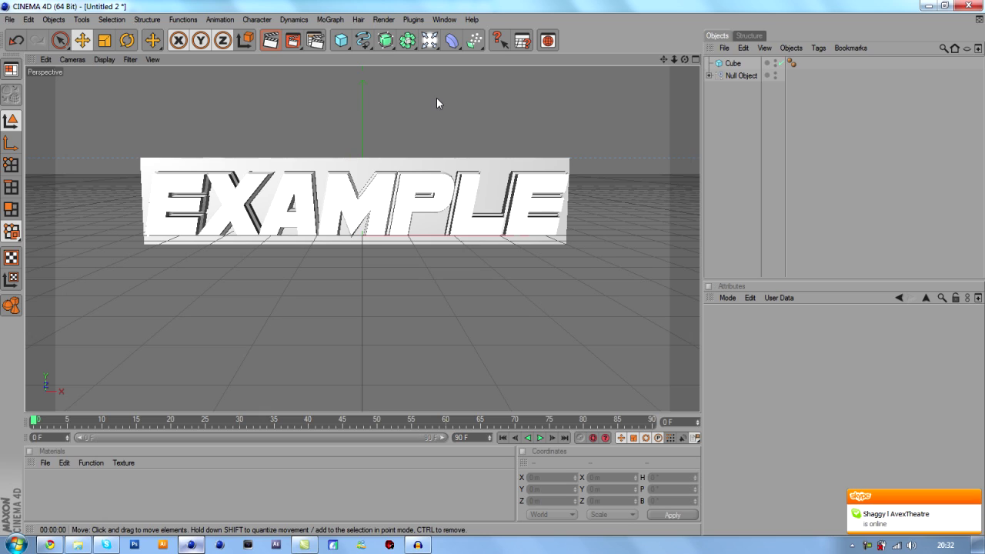
Step: Add the HDRSky and OverheadSoftbox presets from GreyscalegorillaLightKitPro1 to the scene and close the preset library
{"action": "left_click", "coordinate": [547, 48]}
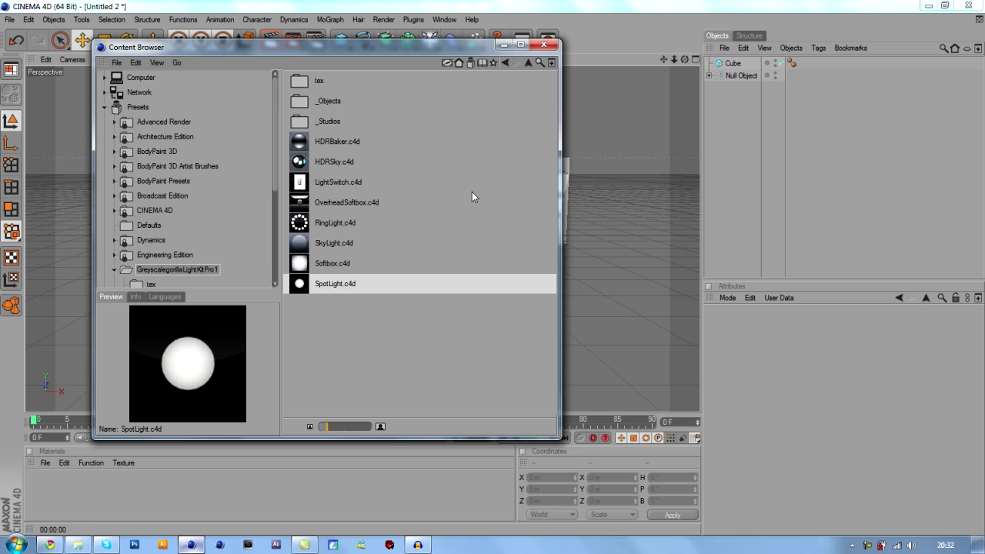
{"action": "left_click", "coordinate": [504, 63]}
{"action": "left_click", "coordinate": [504, 63]}
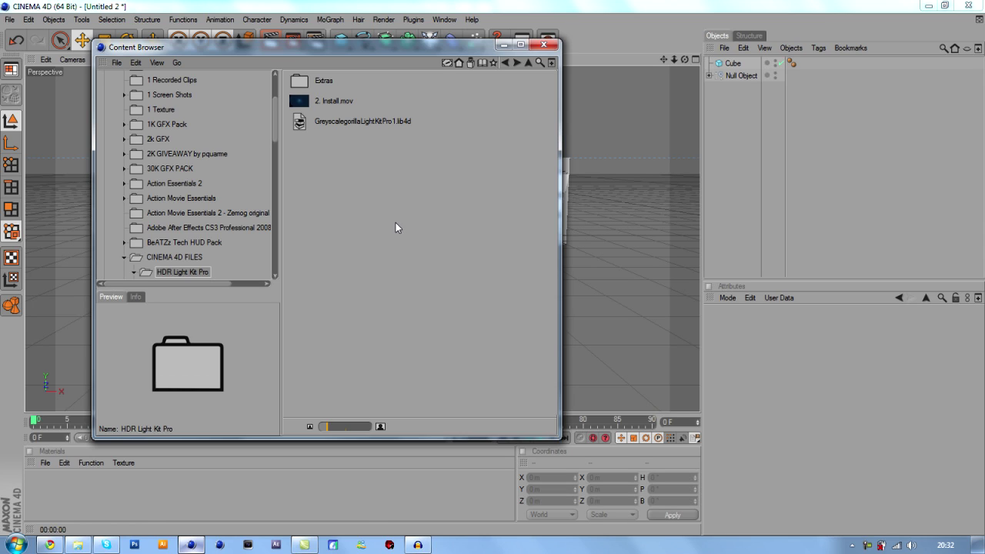
{"action": "double_click", "coordinate": [372, 124]}
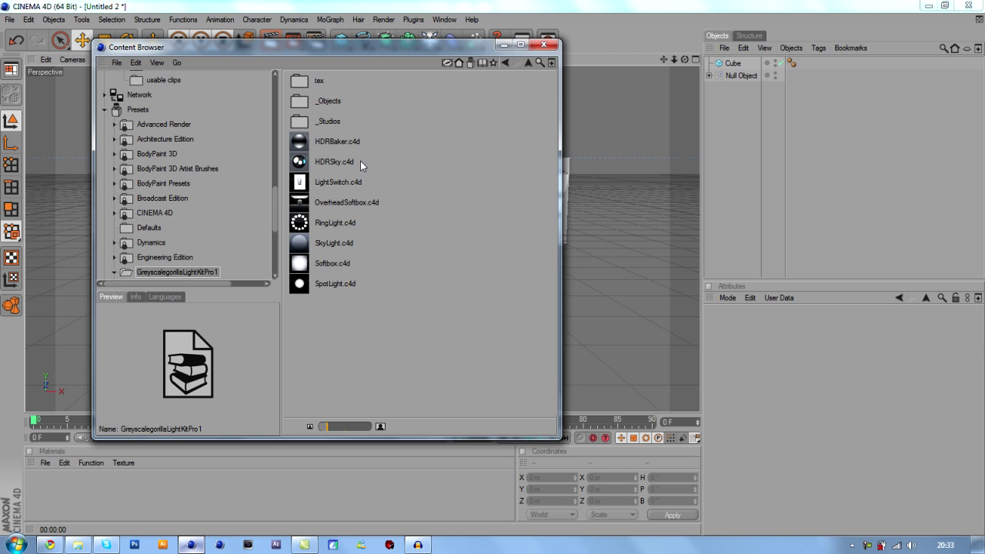
{"action": "double_click", "coordinate": [360, 161]}
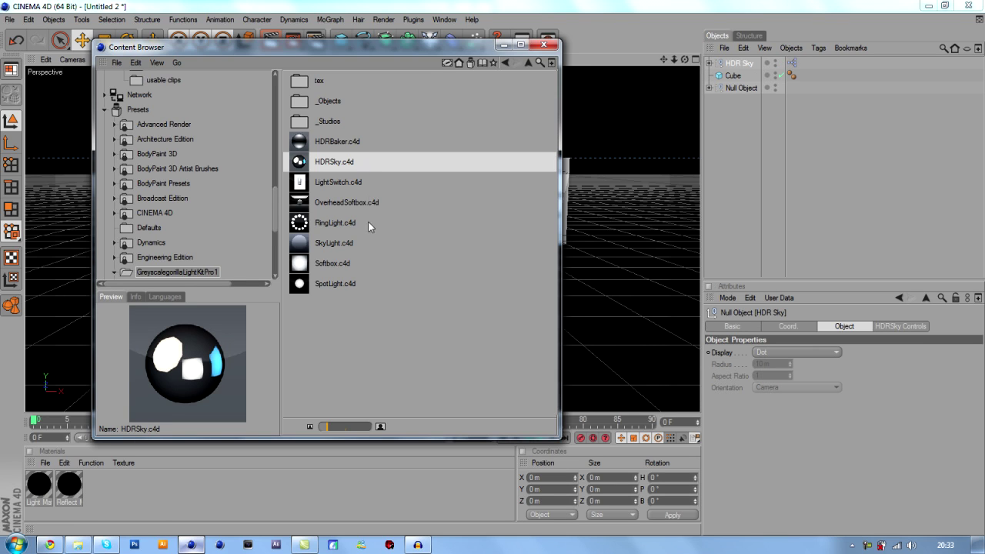
{"action": "double_click", "coordinate": [368, 200]}
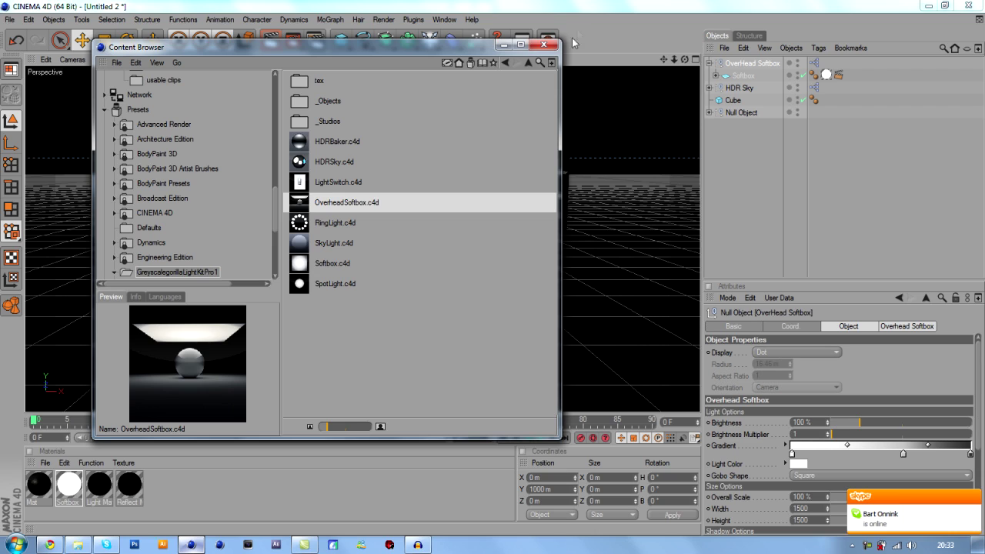
{"action": "left_click", "coordinate": [543, 44]}
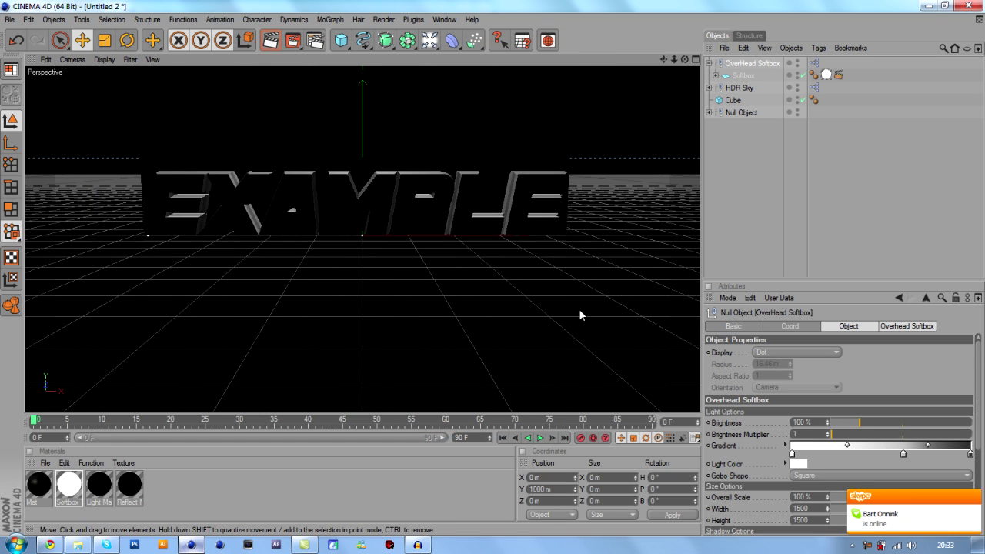
Step: Increase the OverHead Softbox's overall scale to about 151%
{"action": "left_click", "coordinate": [975, 498]}
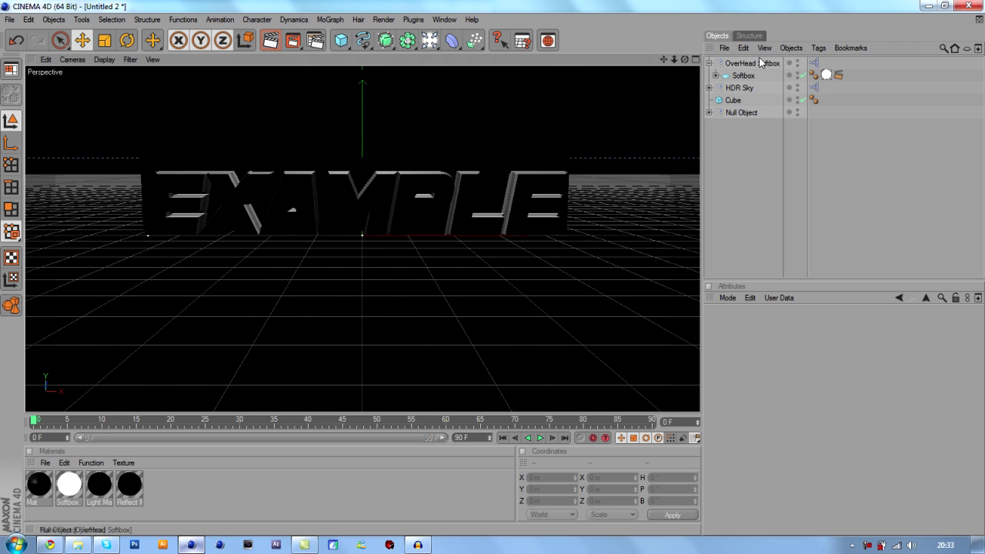
{"action": "left_click", "coordinate": [760, 63]}
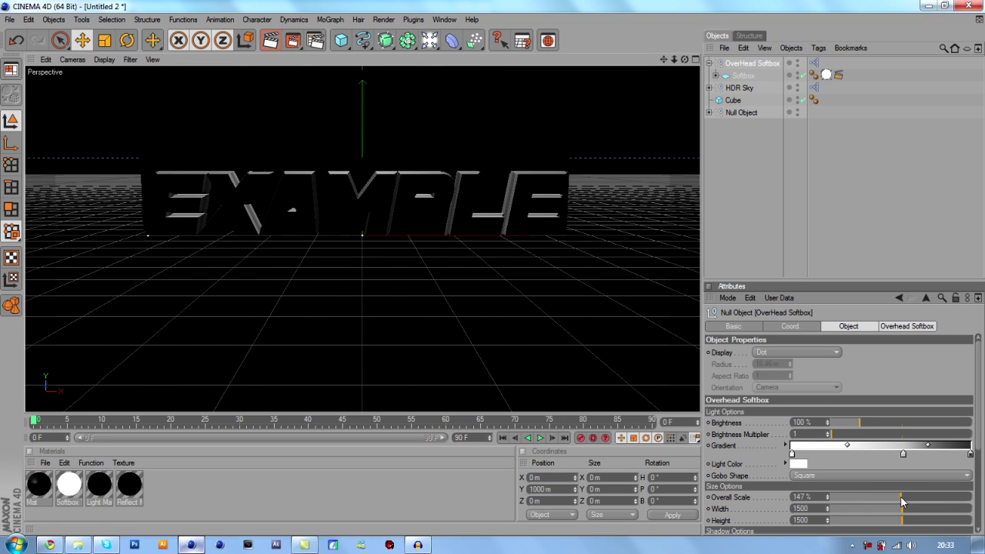
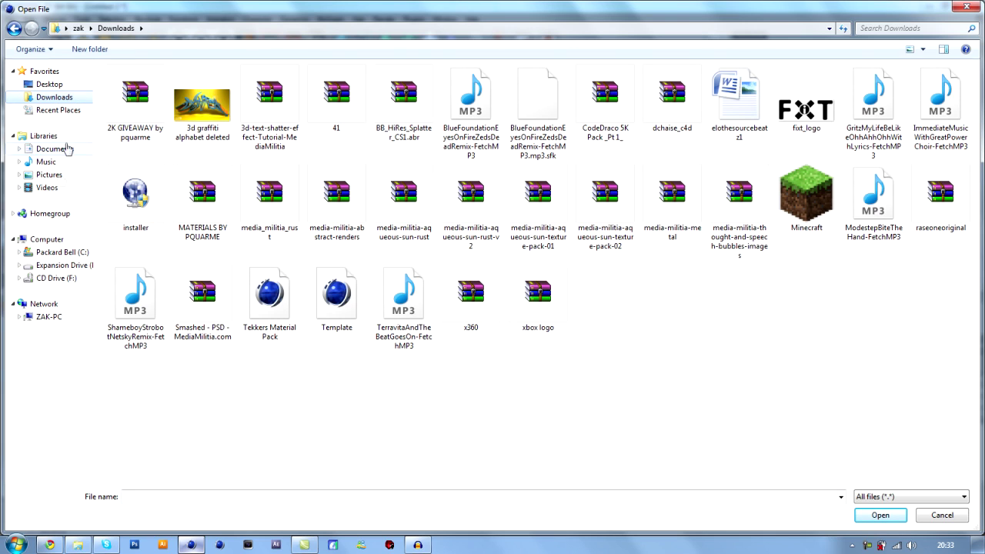
Step: Load studio015.hdr from the 1 HDRI IMAGE folder as the HDR Sky's image, and render a preview of the view
{"action": "left_click", "coordinate": [77, 265]}
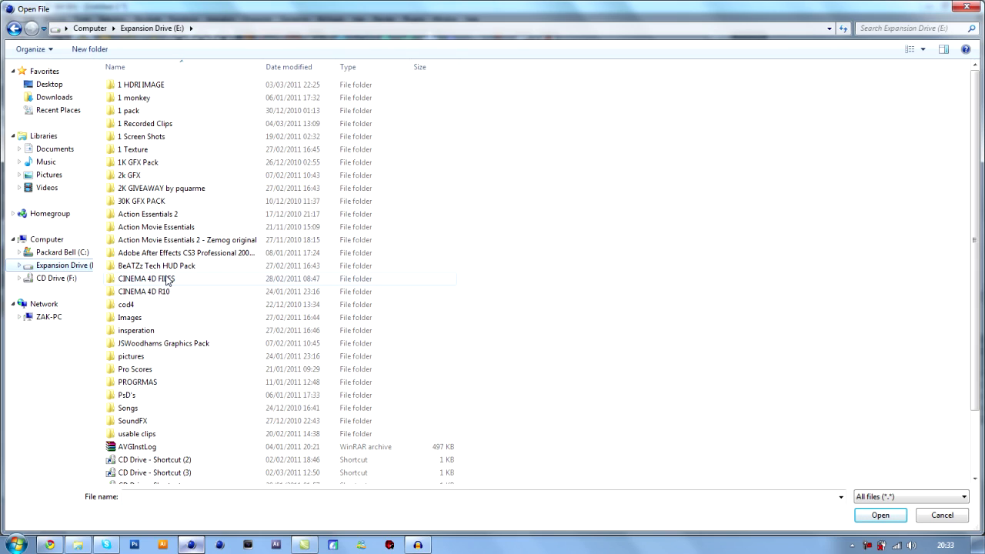
{"action": "left_click", "coordinate": [967, 8]}
{"action": "key", "text": "ctrl+o"}
{"action": "left_click", "coordinate": [63, 265]}
{"action": "double_click", "coordinate": [146, 85]}
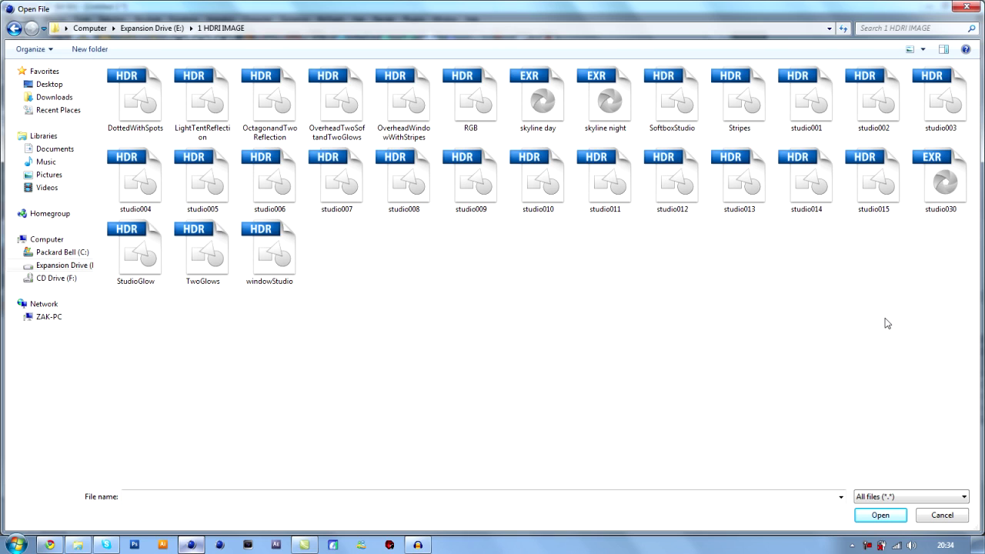
{"action": "left_click", "coordinate": [802, 107]}
{"action": "left_click", "coordinate": [890, 199]}
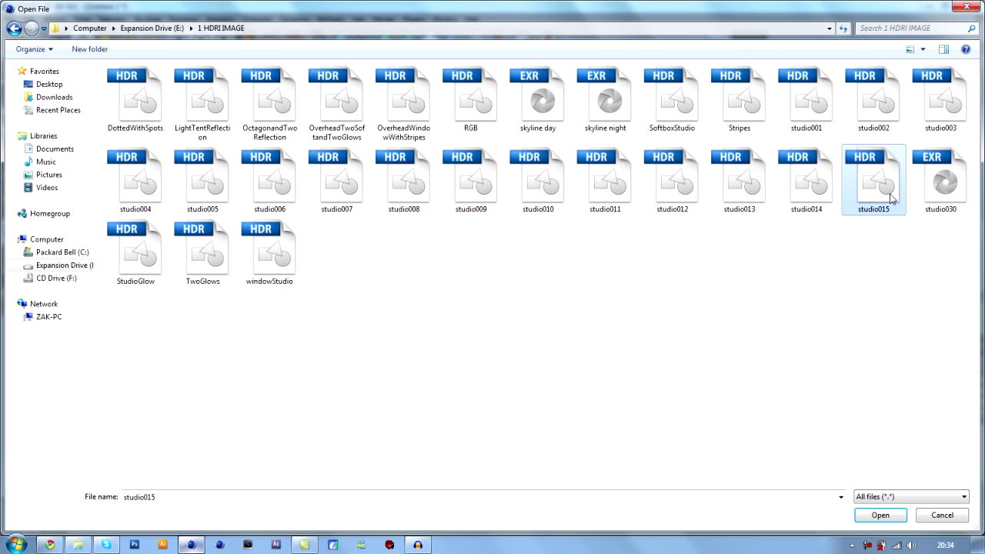
{"action": "double_click", "coordinate": [890, 204]}
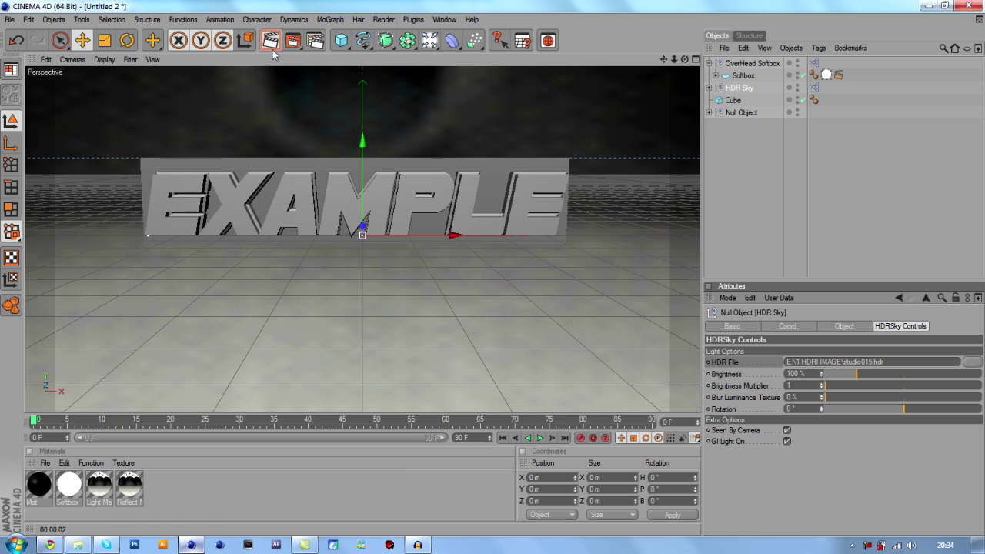
{"action": "left_click", "coordinate": [272, 47]}
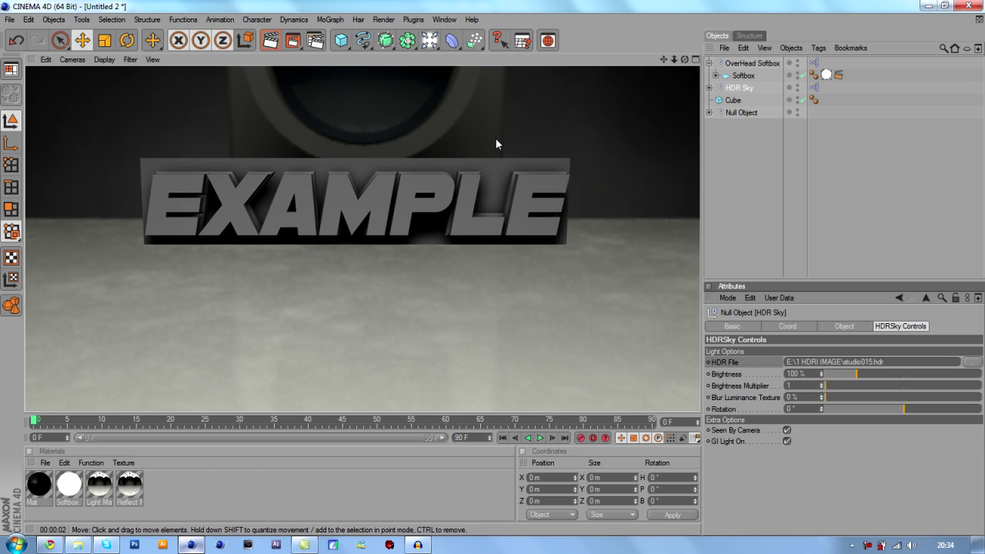
{"action": "left_click", "coordinate": [757, 64]}
{"action": "key", "text": "ctrl+c"}
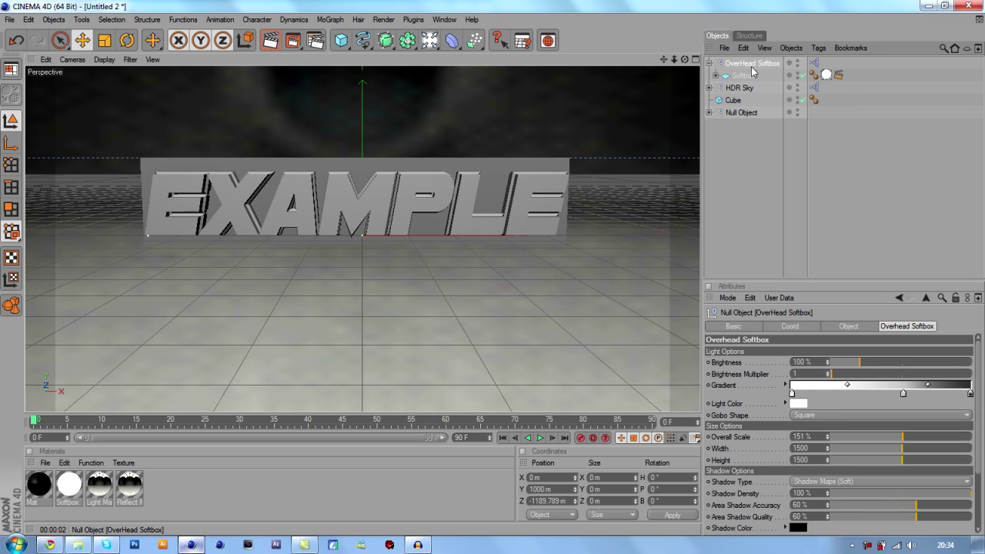
{"action": "key", "text": "ctrl+v"}
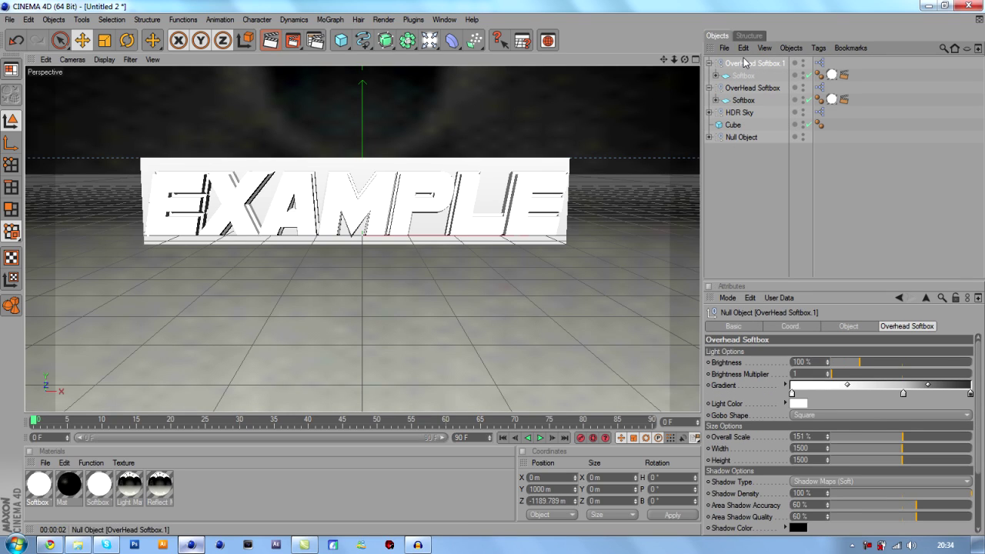
{"action": "key", "text": "Delete"}
Step: Duplicate the OverHead Softbox and move the copy straight down below the lettering to about Y -1944 m
{"action": "left_click", "coordinate": [743, 64]}
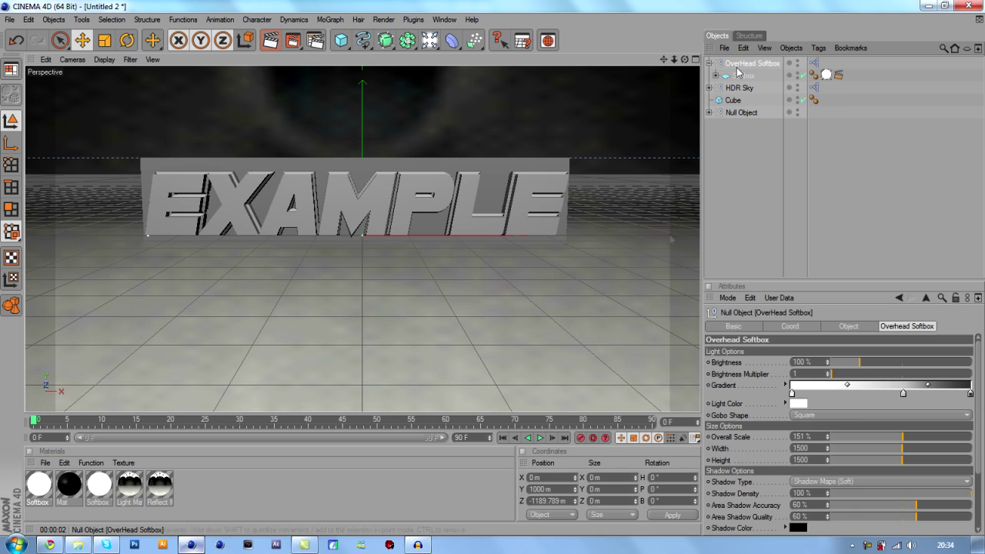
{"action": "left_click_drag", "start_coordinate": [731, 104], "coordinate": [777, 120], "text": "ctrl"}
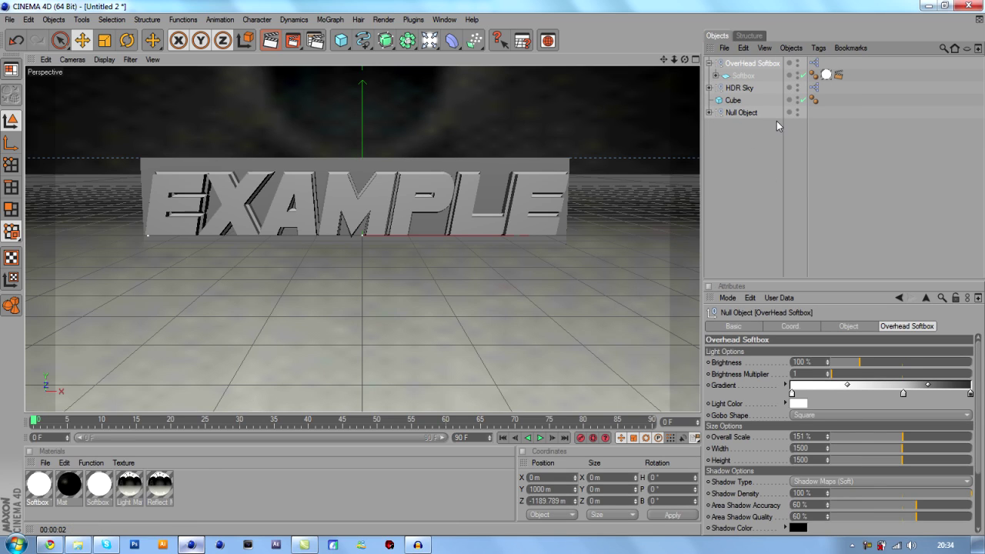
{"action": "left_click", "coordinate": [696, 62]}
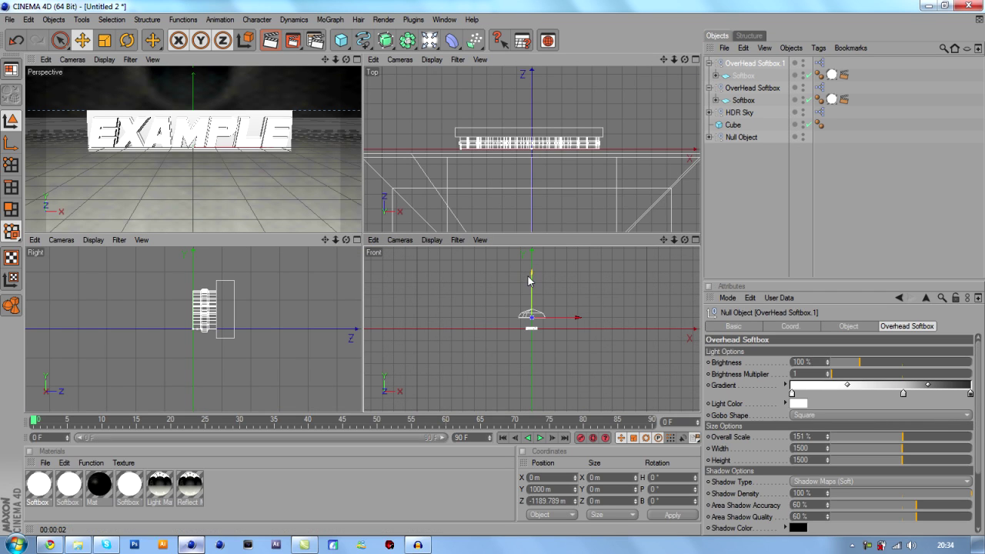
{"action": "left_click_drag", "start_coordinate": [532, 316], "coordinate": [532, 346]}
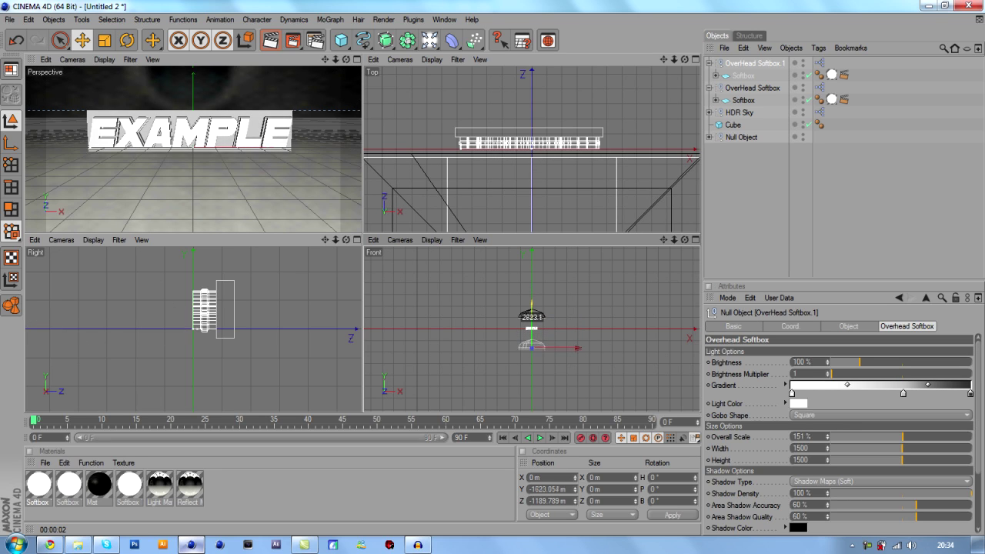
Step: Rotate the lower softbox to a pitch of about 176° so it faces up at the lettering, and render a preview
{"action": "left_click", "coordinate": [127, 40]}
{"action": "left_click_drag", "start_coordinate": [531, 336], "coordinate": [529, 392]}
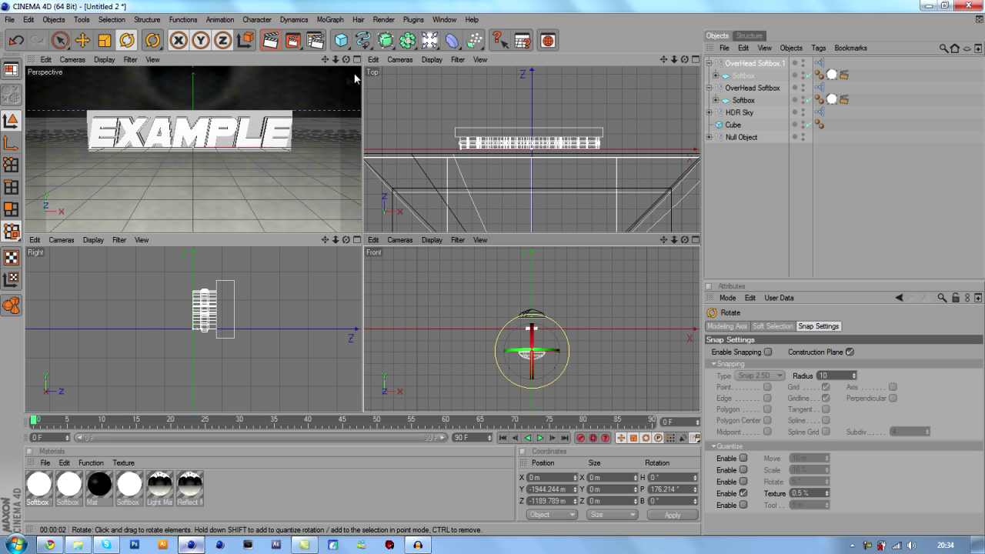
{"action": "middle_click", "coordinate": [353, 77]}
{"action": "left_click", "coordinate": [271, 40]}
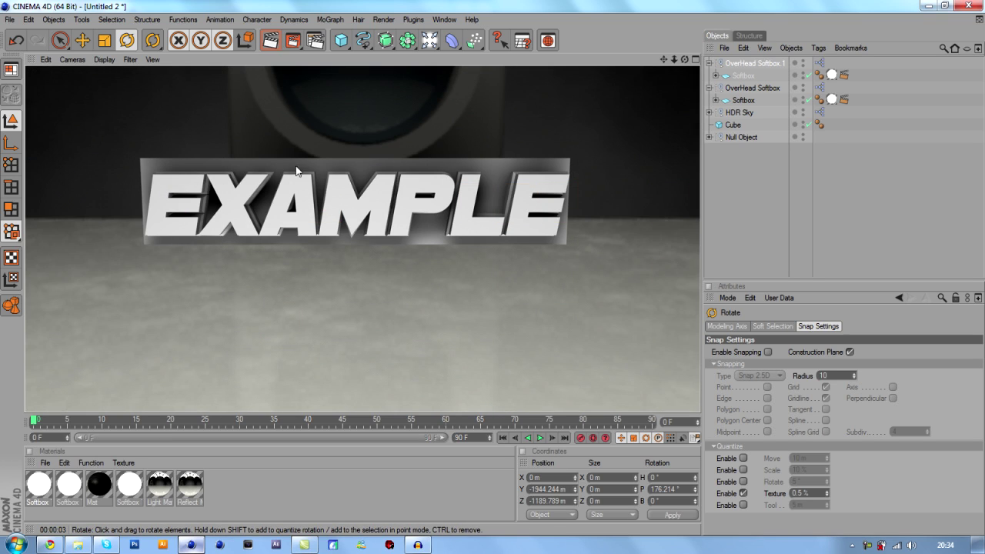
Step: Deselect the cube and create a new material
{"action": "left_click", "coordinate": [734, 125]}
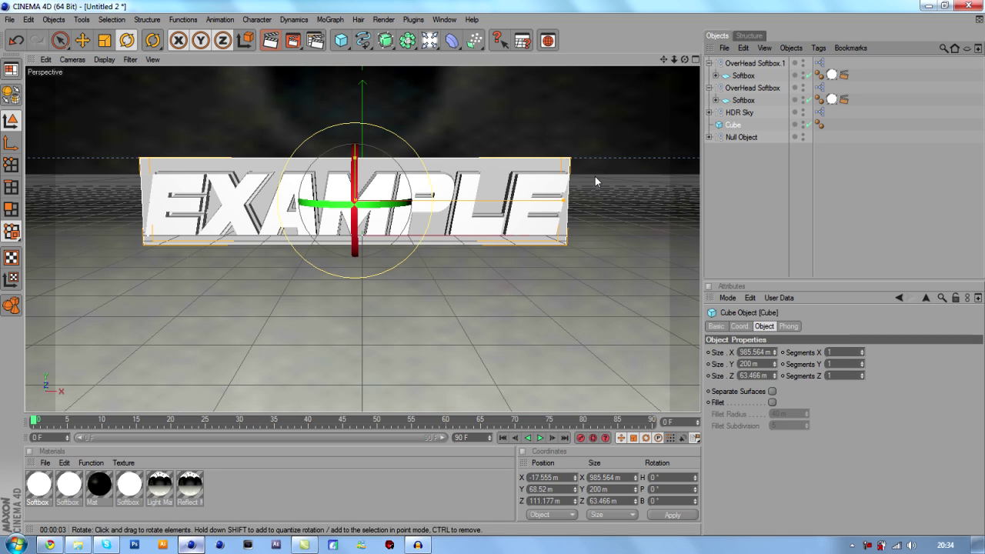
{"action": "left_click", "coordinate": [833, 222]}
{"action": "double_click", "coordinate": [345, 480]}
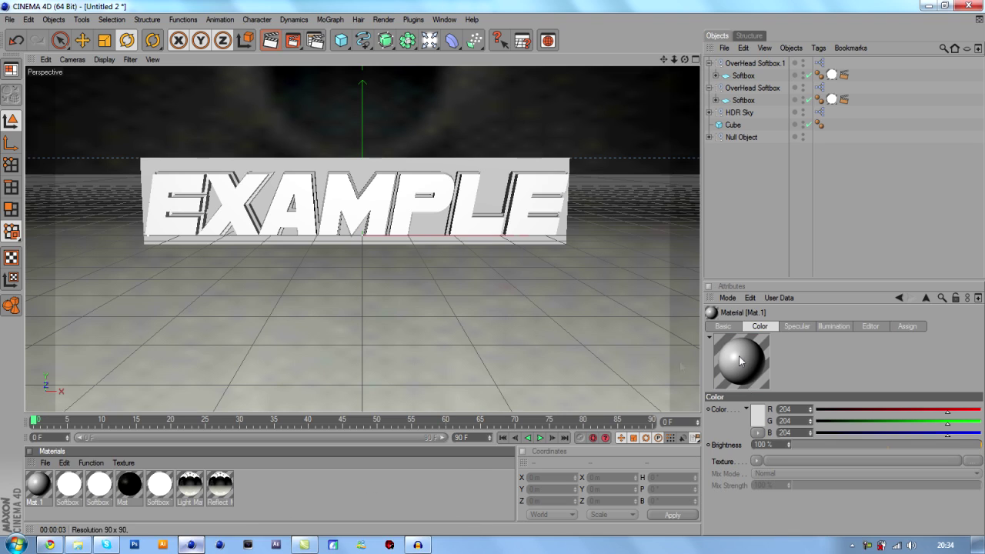
Step: Create a new Danel shader material
{"action": "left_click", "coordinate": [45, 463]}
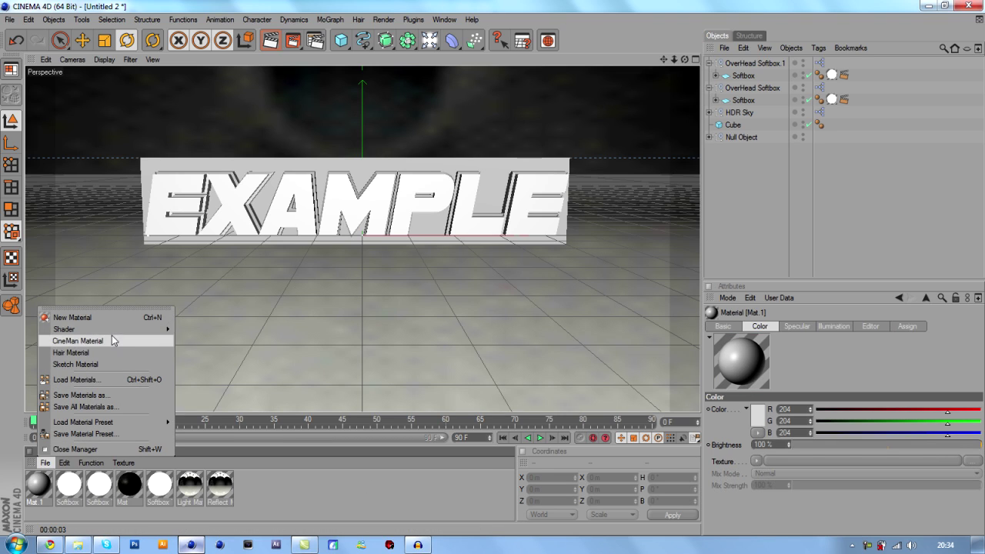
{"action": "mouse_move", "coordinate": [111, 330]}
{"action": "left_click", "coordinate": [278, 497]}
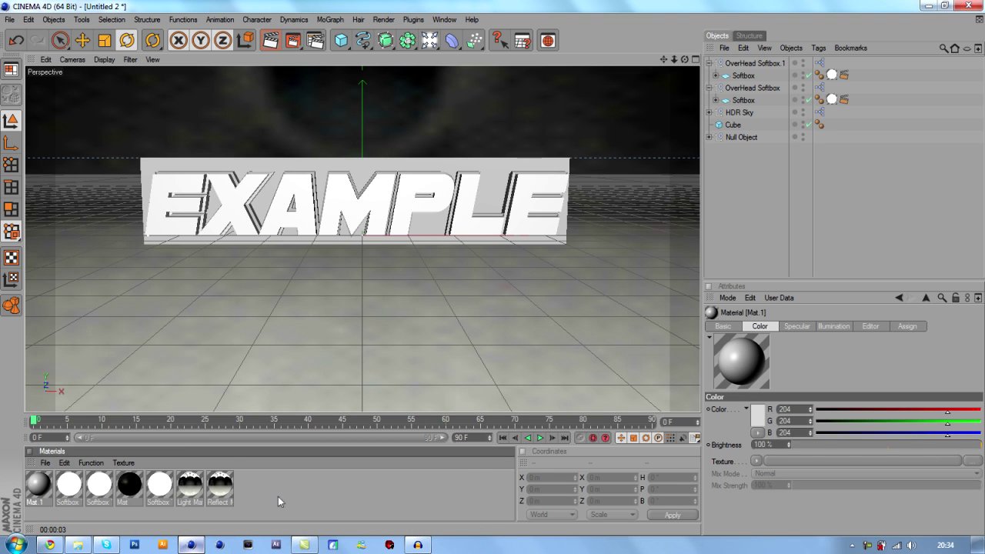
{"action": "left_click", "coordinate": [47, 463]}
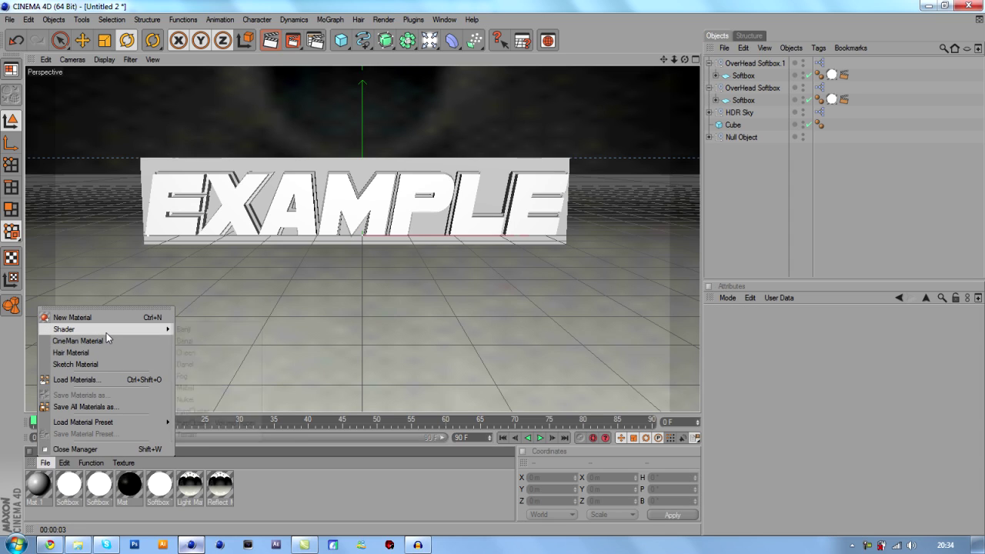
{"action": "mouse_move", "coordinate": [106, 333]}
{"action": "left_click", "coordinate": [195, 363]}
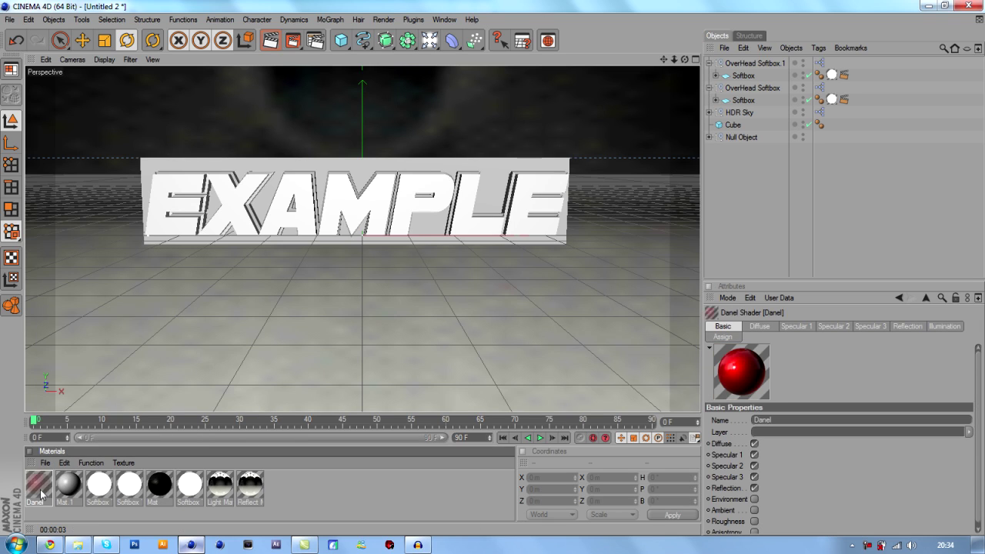
{"action": "left_click_drag", "start_coordinate": [139, 334], "coordinate": [630, 201]}
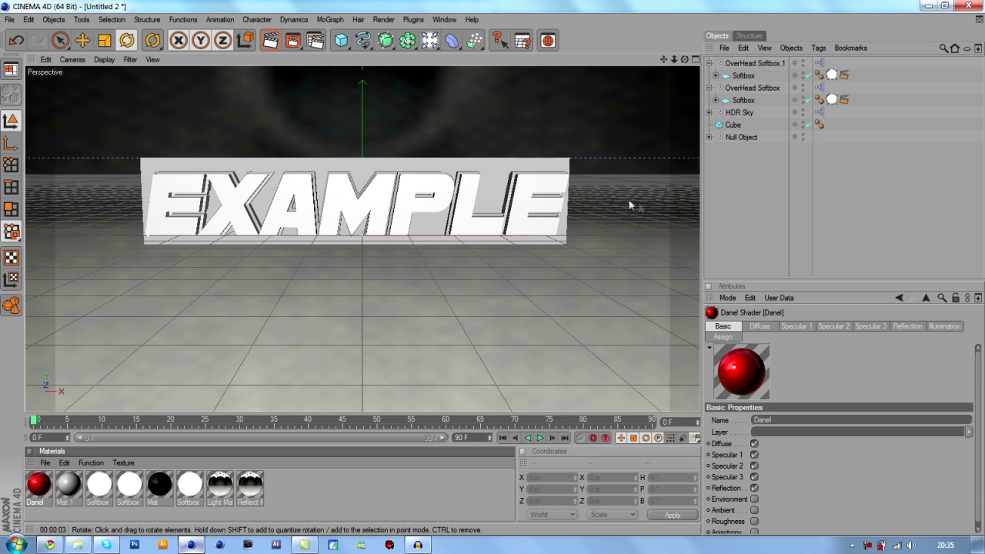
Step: Expand the lettering's null and group both overhead softboxes and the HDR Sky under one null object
{"action": "left_click", "coordinate": [709, 137]}
{"action": "left_click_drag", "start_coordinate": [864, 115], "coordinate": [721, 55]}
{"action": "key", "text": "alt+g"}
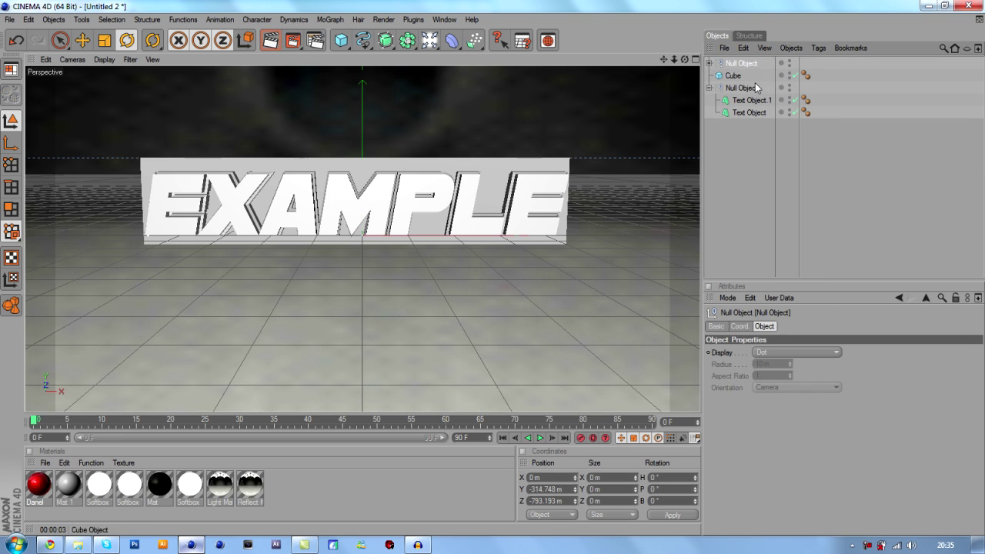
Step: Apply the red Danel material to the front lettering, Text Object
{"action": "left_click", "coordinate": [732, 77]}
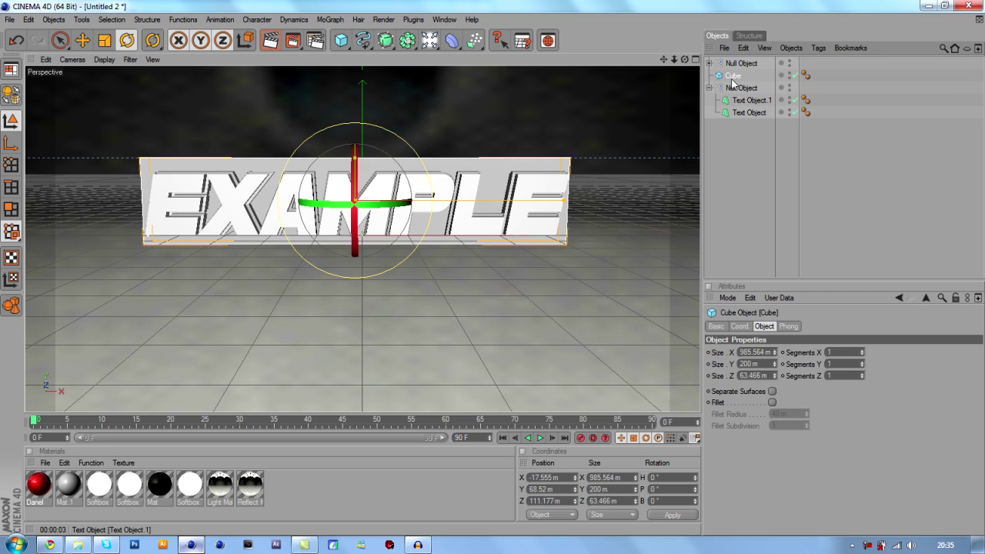
{"action": "left_click", "coordinate": [746, 102]}
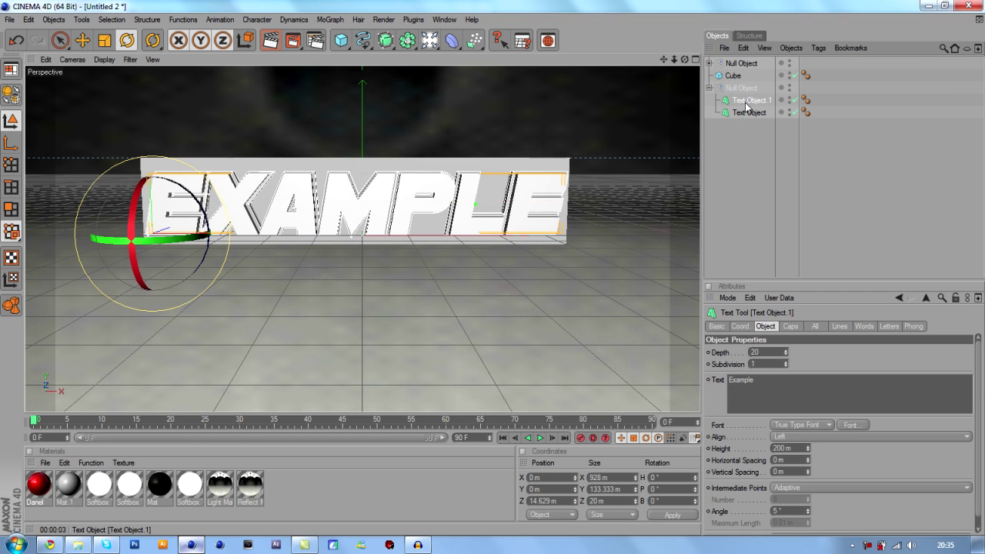
{"action": "left_click", "coordinate": [746, 113]}
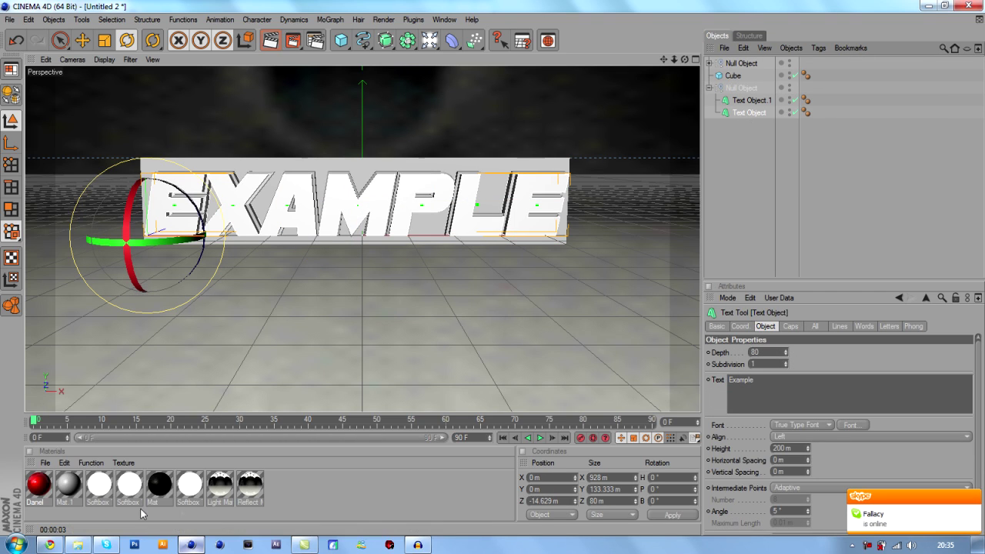
{"action": "left_click_drag", "start_coordinate": [40, 485], "coordinate": [812, 113]}
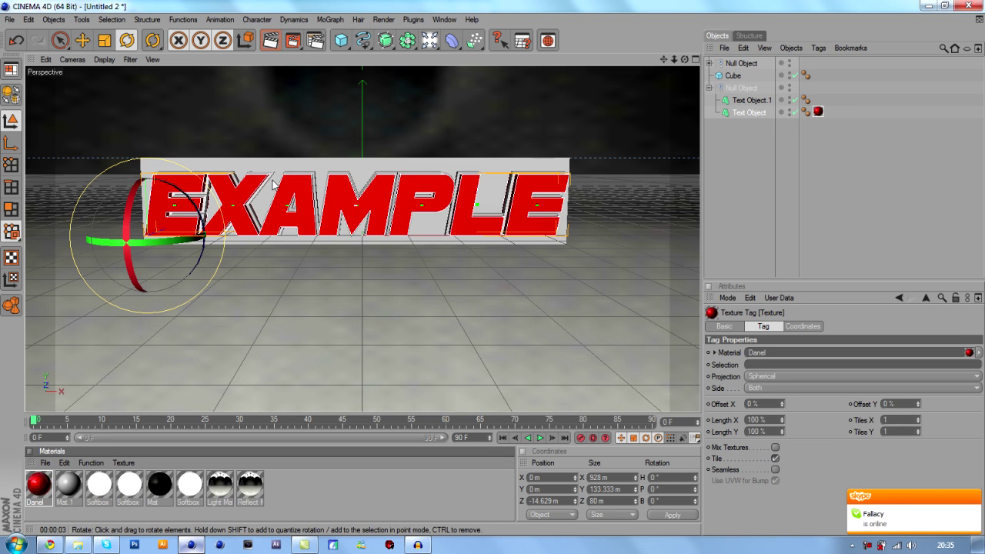
Step: Create a new material with black color (RGB 0, 0, 0) and apply it to the back lettering, Text Object.1
{"action": "left_click", "coordinate": [159, 485]}
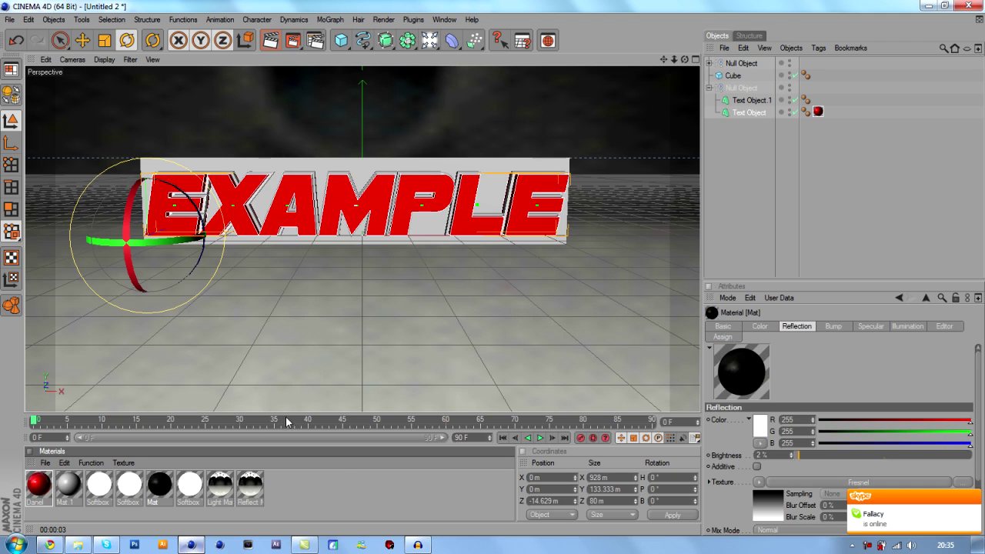
{"action": "double_click", "coordinate": [362, 512]}
{"action": "left_click_drag", "start_coordinate": [850, 411], "coordinate": [813, 434]}
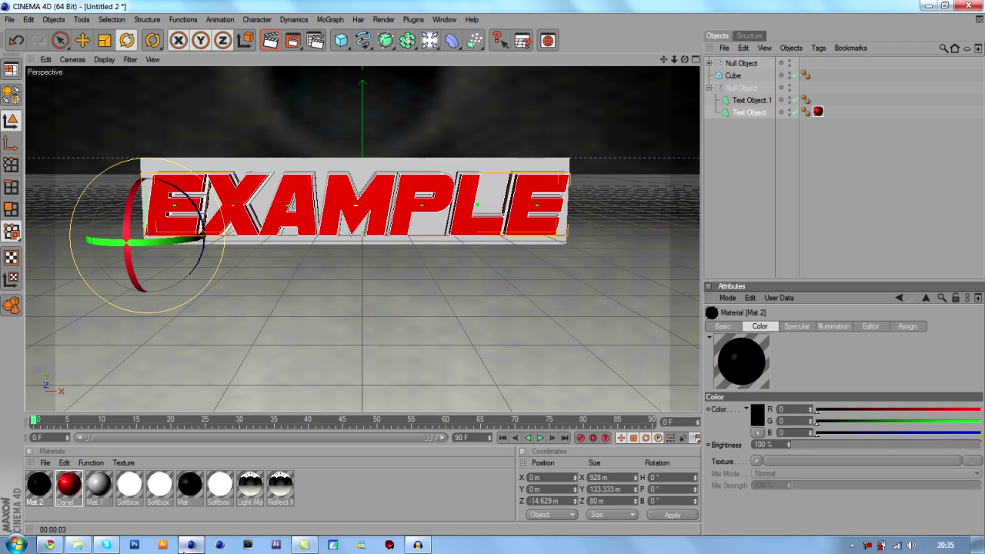
{"action": "left_click_drag", "start_coordinate": [36, 485], "coordinate": [727, 102]}
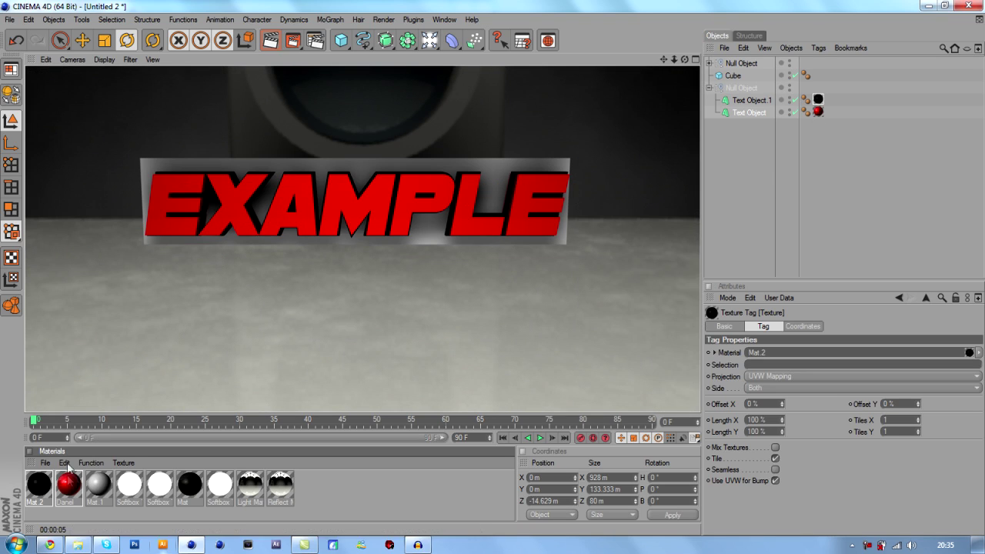
Step: Load the saved material collection from the maT1 file in the CINEMA 4D FILES folder
{"action": "left_click", "coordinate": [69, 483]}
{"action": "left_click", "coordinate": [423, 491]}
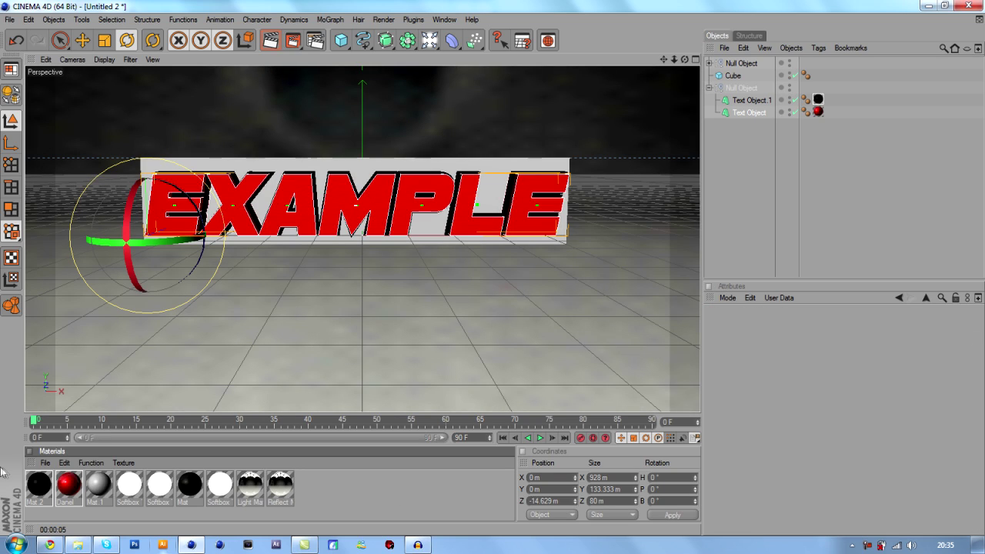
{"action": "left_click", "coordinate": [53, 460]}
{"action": "left_click", "coordinate": [108, 378]}
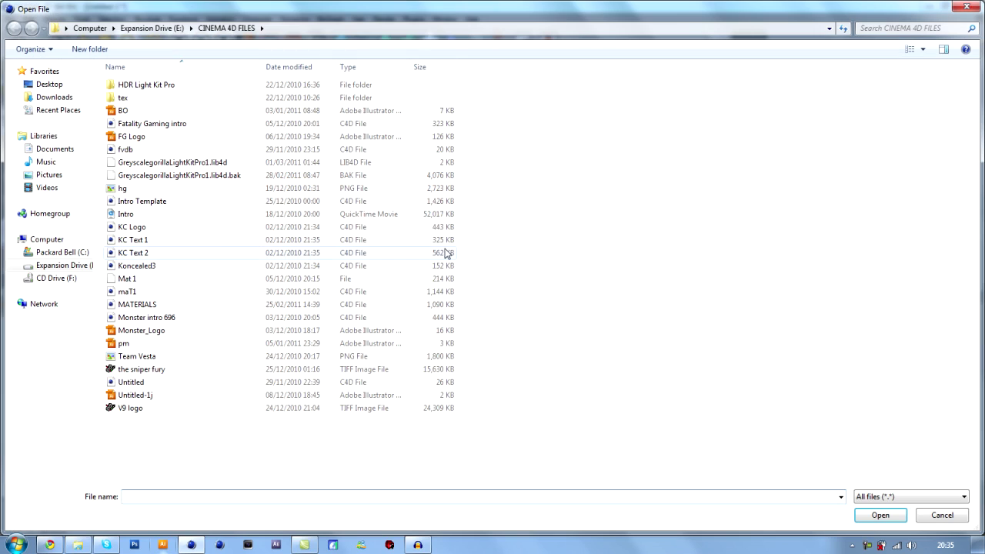
{"action": "double_click", "coordinate": [127, 292]}
{"action": "scroll", "coordinate": [344, 503], "scroll_direction": "down", "scroll_amount": 1}
{"action": "scroll", "coordinate": [262, 497], "scroll_direction": "up", "scroll_amount": 1}
{"action": "scroll", "coordinate": [346, 498], "scroll_direction": "up", "scroll_amount": 1}
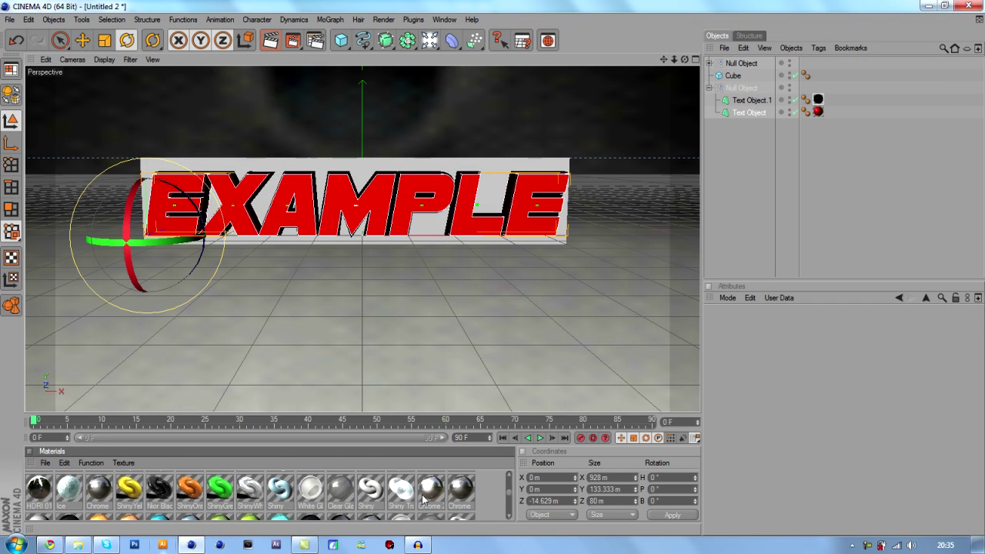
{"action": "scroll", "coordinate": [431, 495], "scroll_direction": "up", "scroll_amount": 1}
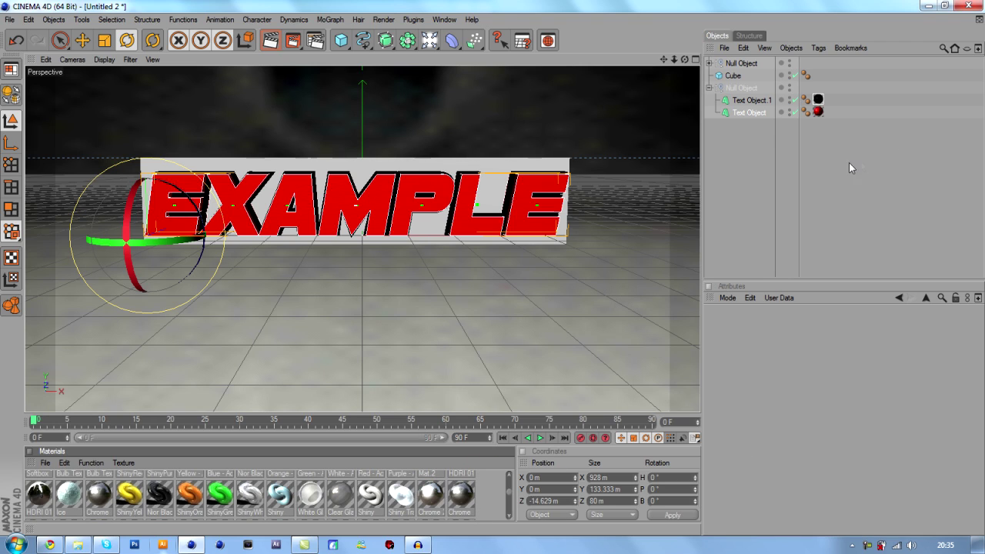
Step: Set the front lettering's start cap to Fillet Cap with a 2 m radius
{"action": "left_click", "coordinate": [758, 114]}
{"action": "left_click", "coordinate": [790, 326]}
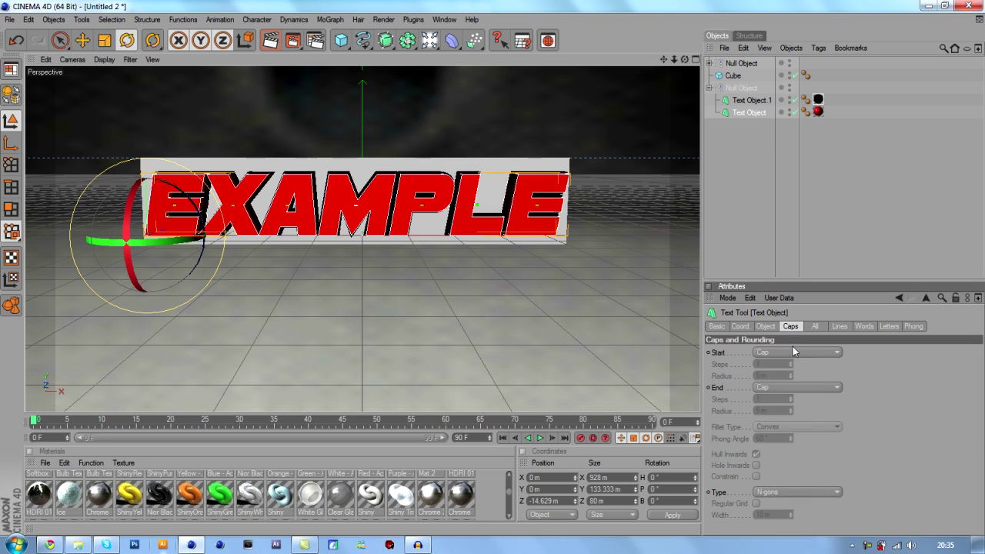
{"action": "left_click", "coordinate": [794, 353]}
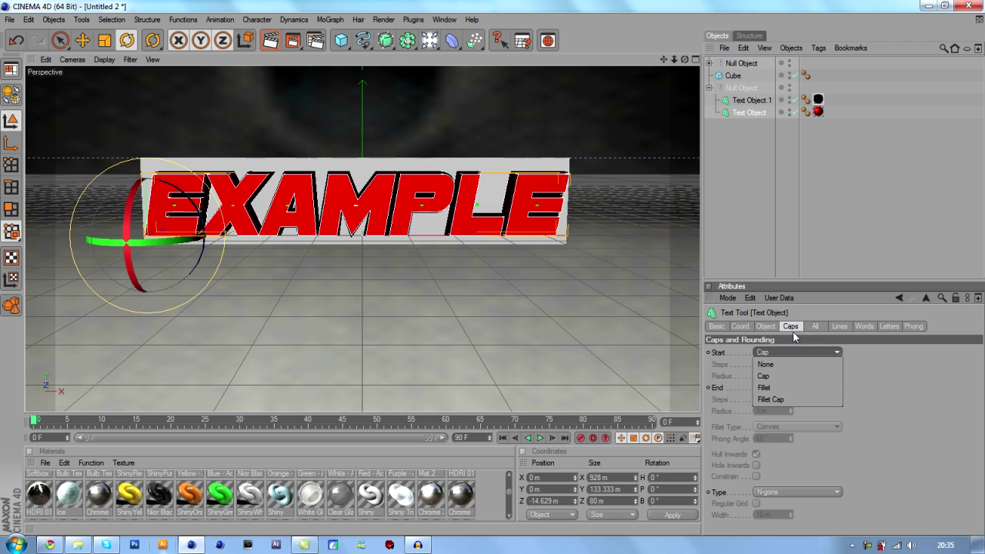
{"action": "left_click", "coordinate": [770, 326]}
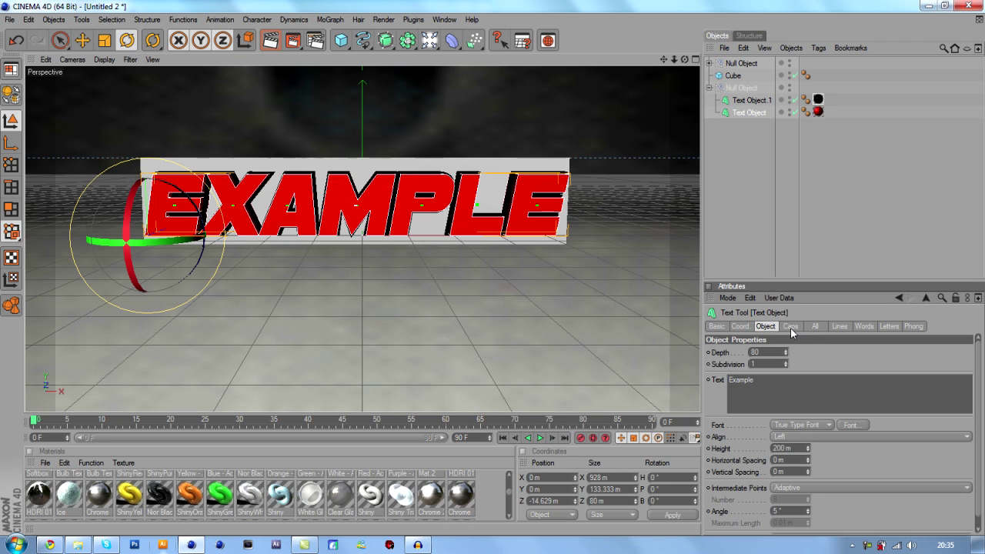
{"action": "left_click", "coordinate": [790, 327]}
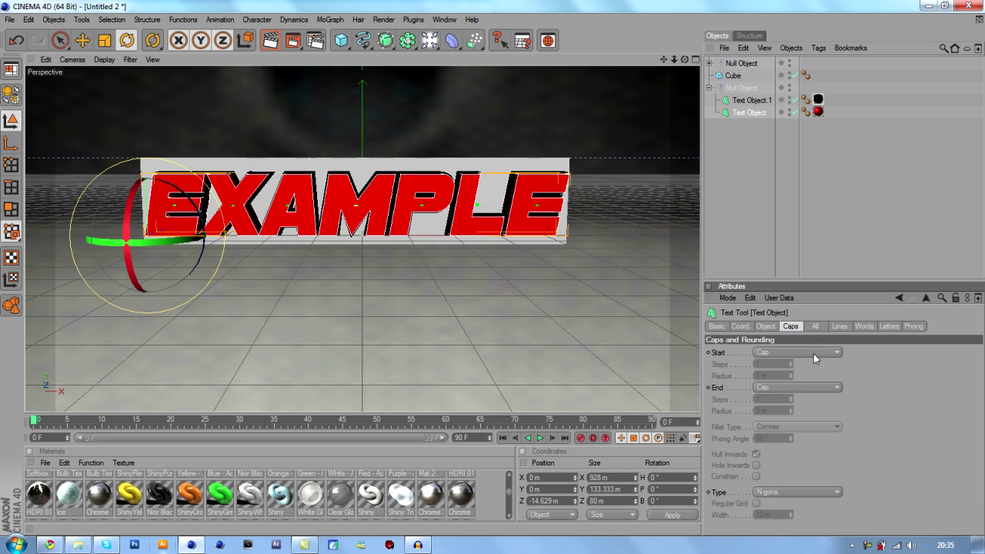
{"action": "left_click", "coordinate": [815, 354]}
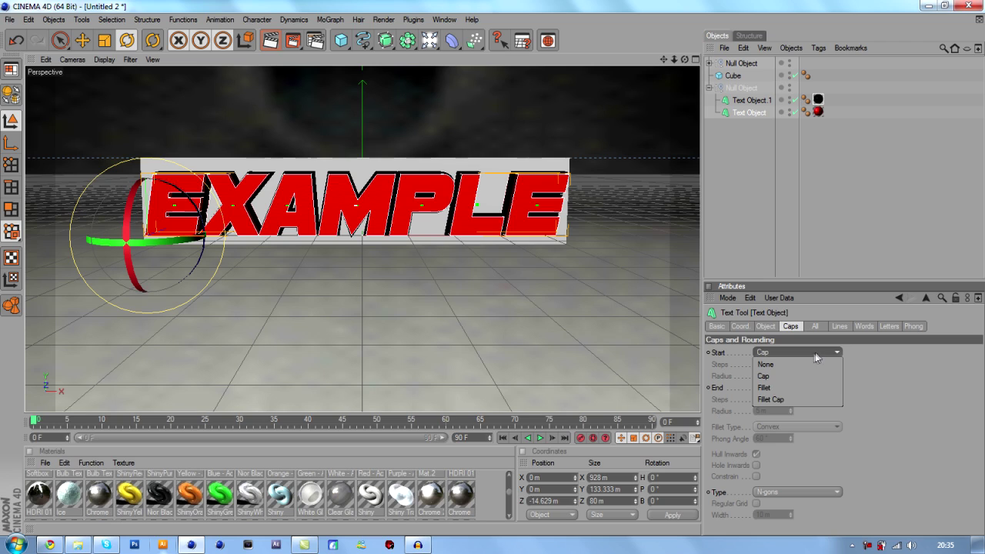
{"action": "left_click", "coordinate": [786, 400]}
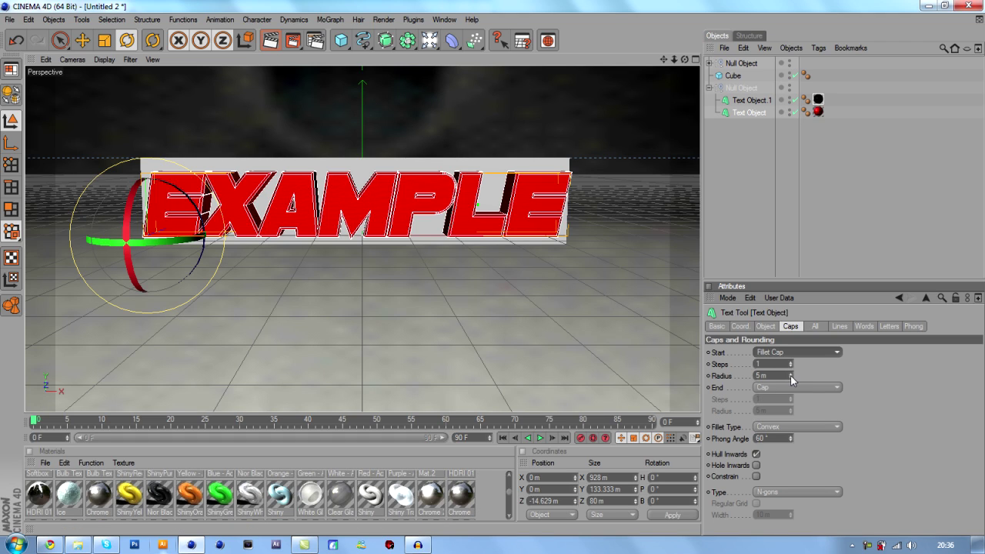
{"action": "left_click_drag", "start_coordinate": [791, 378], "coordinate": [793, 383]}
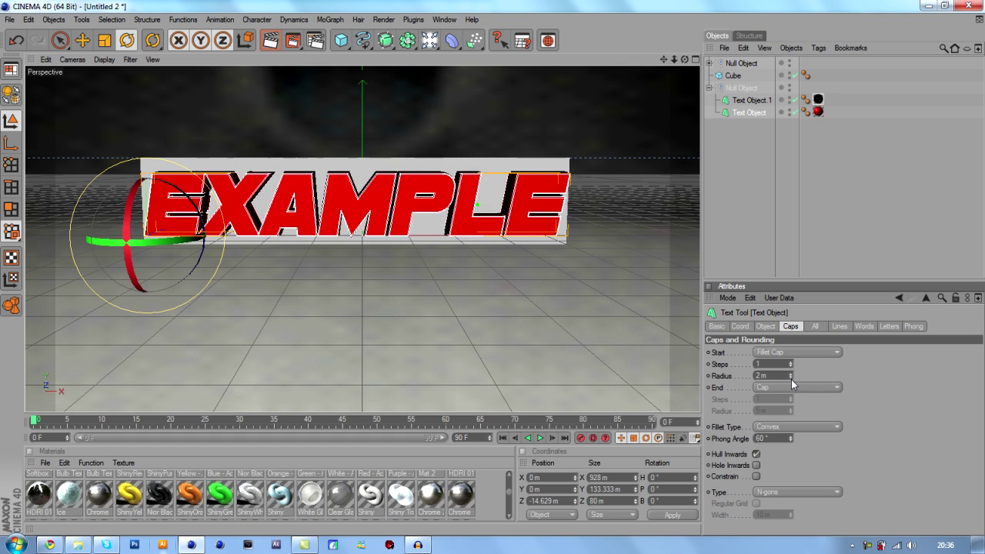
Step: Apply the Chrome 2 material to the front lettering, restrict it to the start fillet's selection, and render a preview
{"action": "left_click_drag", "start_coordinate": [437, 497], "coordinate": [825, 113]}
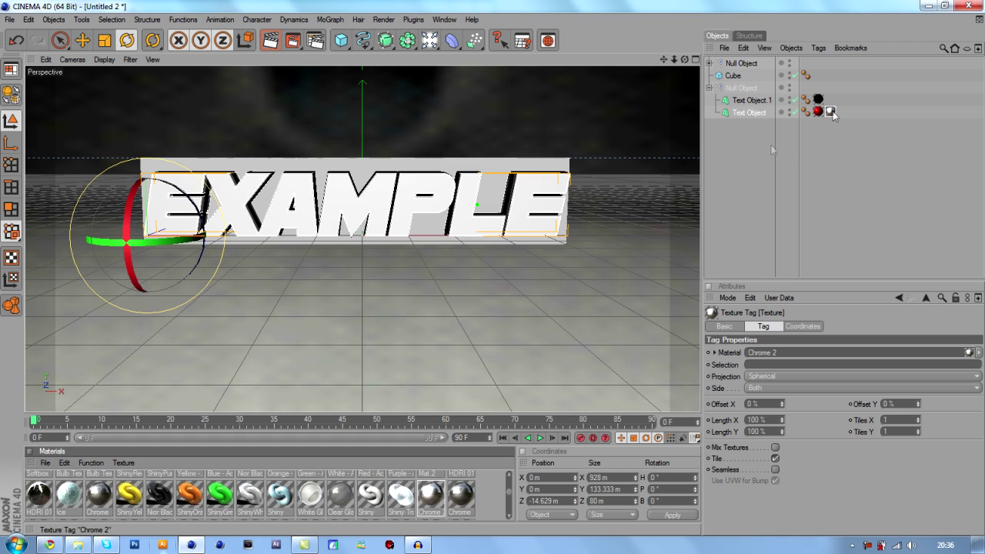
{"action": "left_click", "coordinate": [790, 364]}
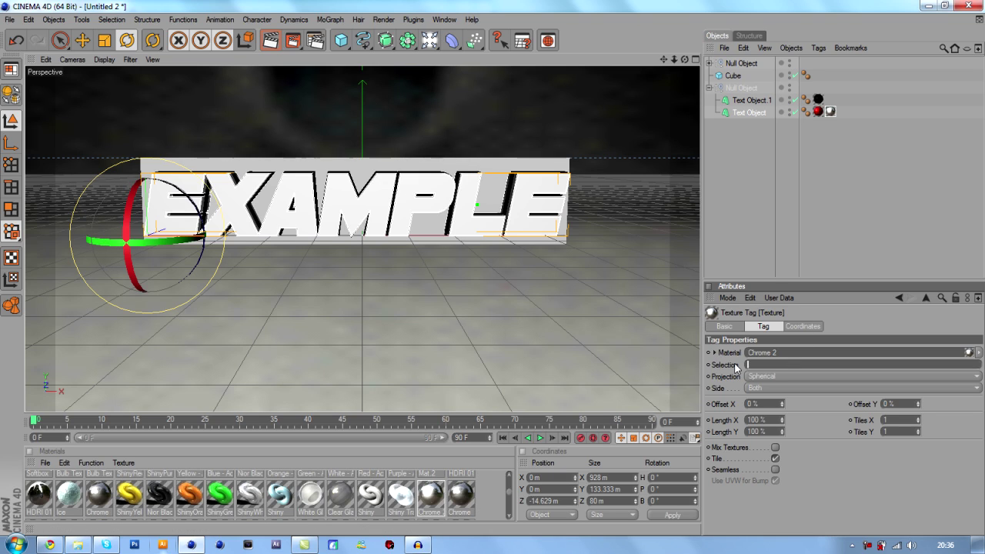
{"action": "left_click", "coordinate": [562, 365]}
{"action": "key", "text": "ctrl+r"}
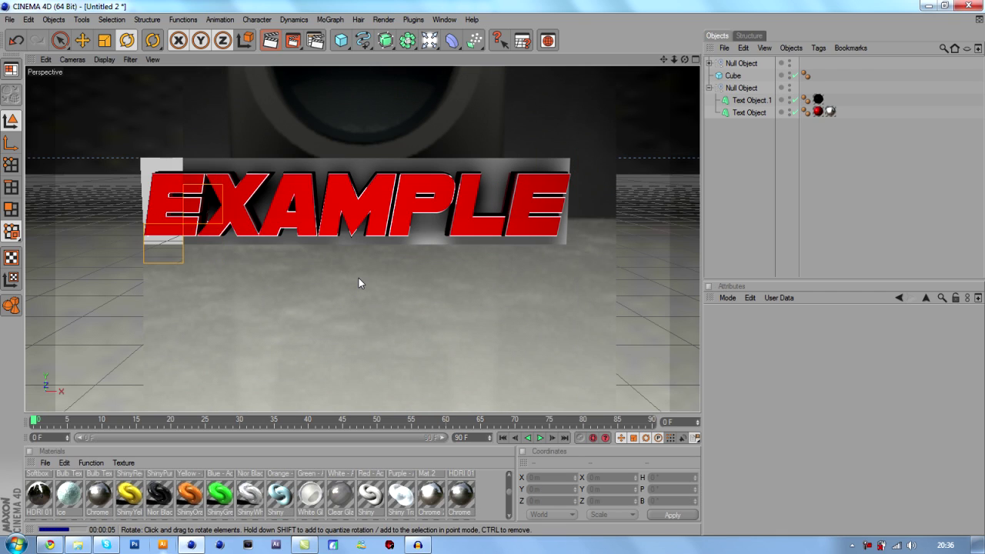
{"action": "left_click", "coordinate": [366, 340]}
Step: Darken the grey Mat.1 material's color to RGB 183, 183, 182 and apply it to the backing cube
{"action": "scroll", "coordinate": [205, 501], "scroll_direction": "up", "scroll_amount": 2}
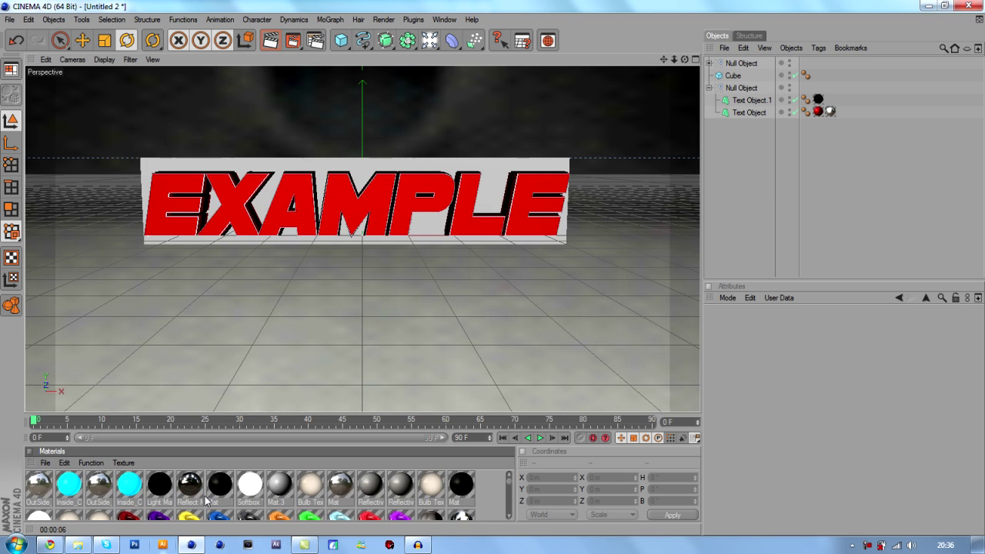
{"action": "left_click", "coordinate": [739, 76]}
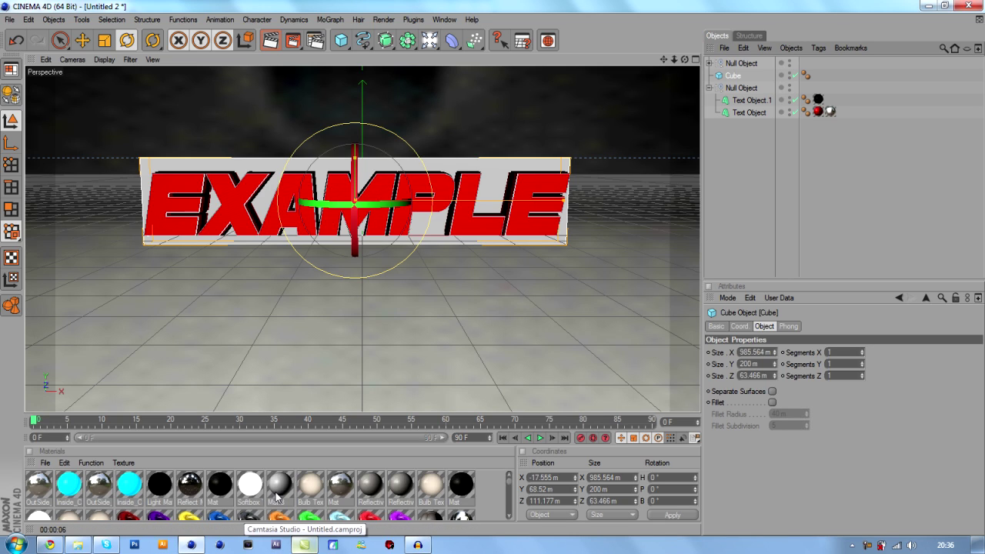
{"action": "scroll", "coordinate": [361, 498], "scroll_direction": "down", "scroll_amount": 3}
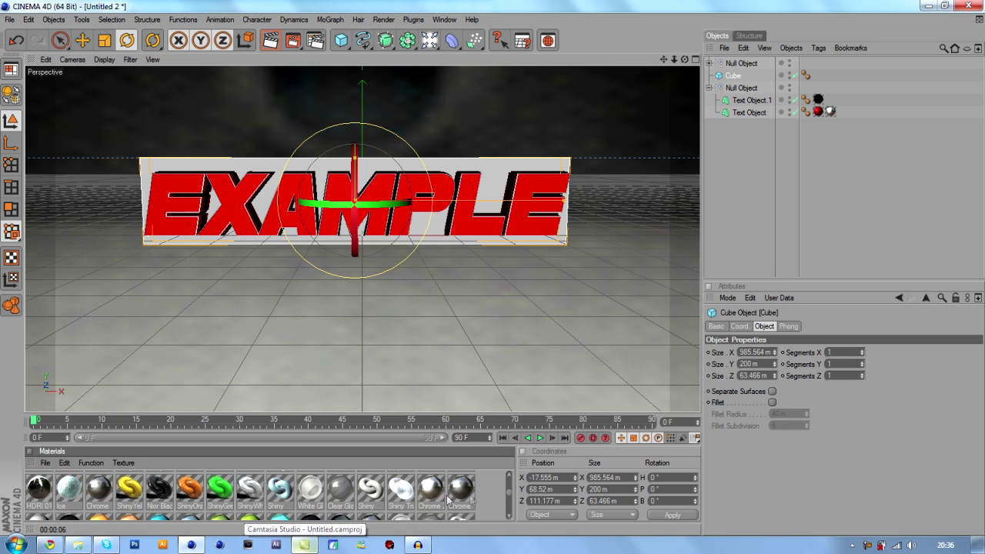
{"action": "scroll", "coordinate": [505, 498], "scroll_direction": "down", "scroll_amount": 2}
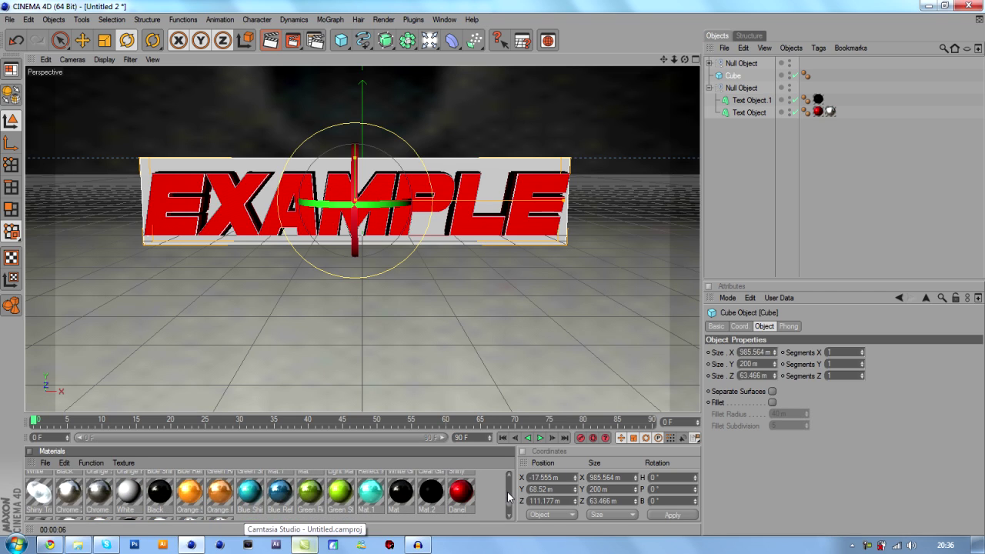
{"action": "scroll", "coordinate": [508, 492], "scroll_direction": "down", "scroll_amount": 2}
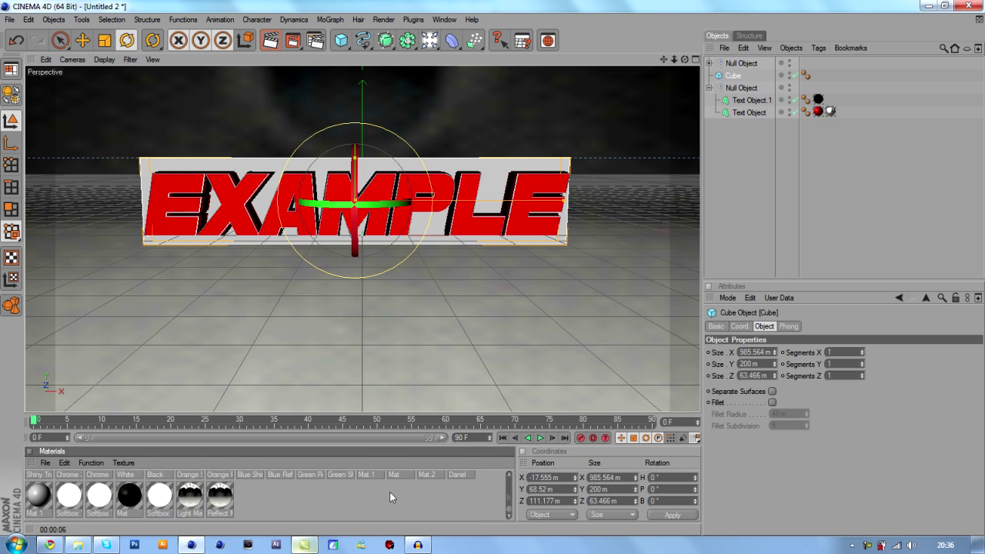
{"action": "left_click", "coordinate": [39, 496]}
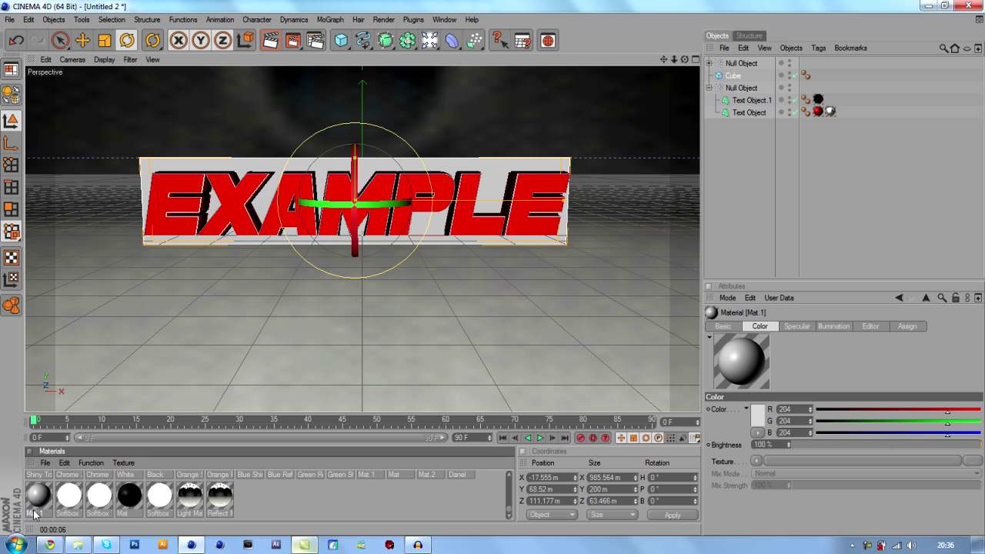
{"action": "left_click", "coordinate": [936, 411]}
{"action": "left_click", "coordinate": [935, 422]}
{"action": "left_click_drag", "start_coordinate": [936, 435], "coordinate": [934, 433]}
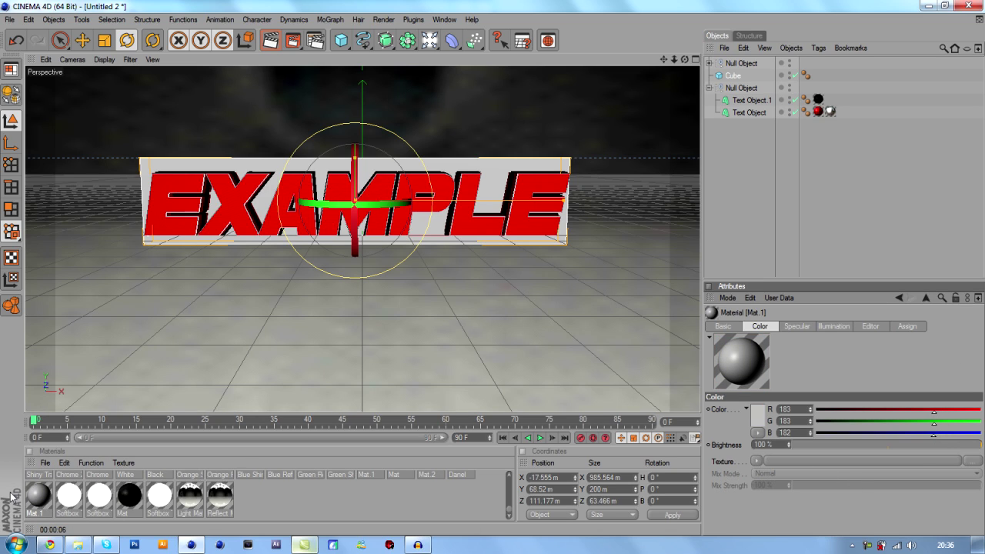
{"action": "left_click_drag", "start_coordinate": [34, 495], "coordinate": [735, 77]}
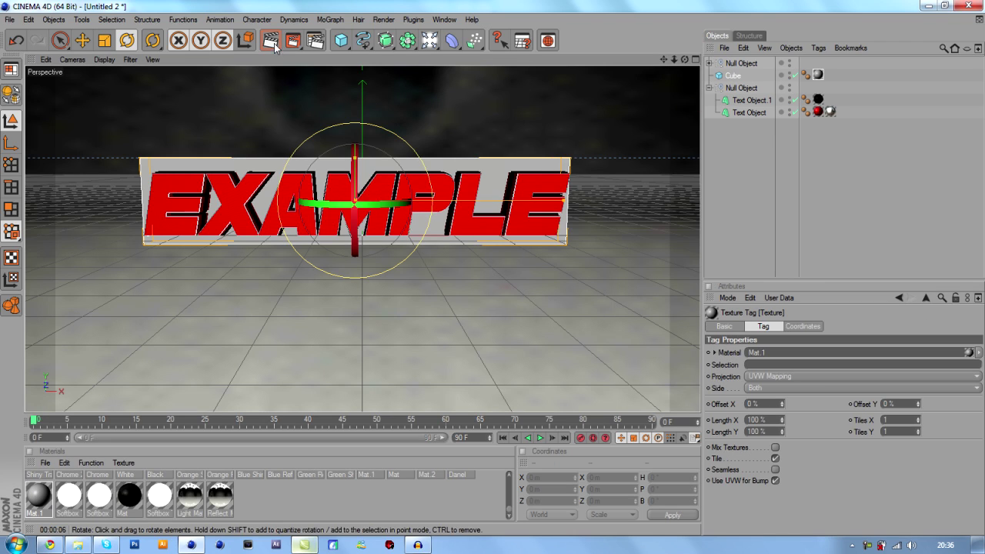
Step: Enable the fillet on the backing cube with a radius of about 13.7 m and render a preview
{"action": "left_click", "coordinate": [636, 173]}
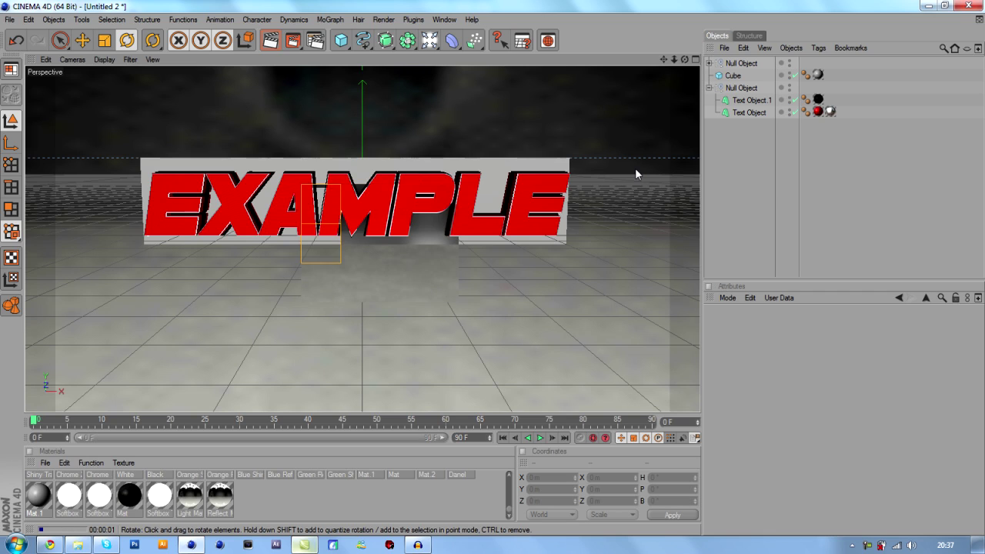
{"action": "left_click", "coordinate": [733, 75]}
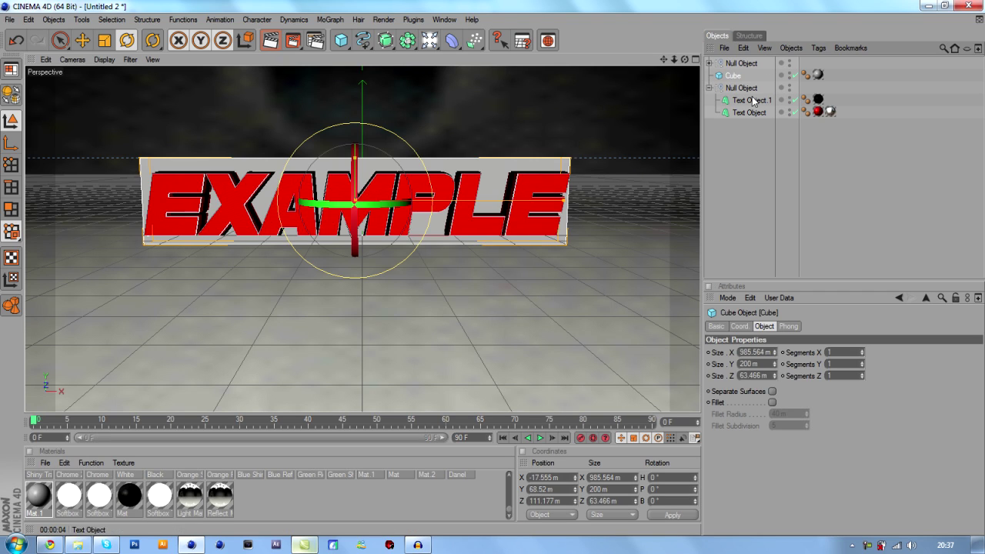
{"action": "left_click", "coordinate": [774, 401]}
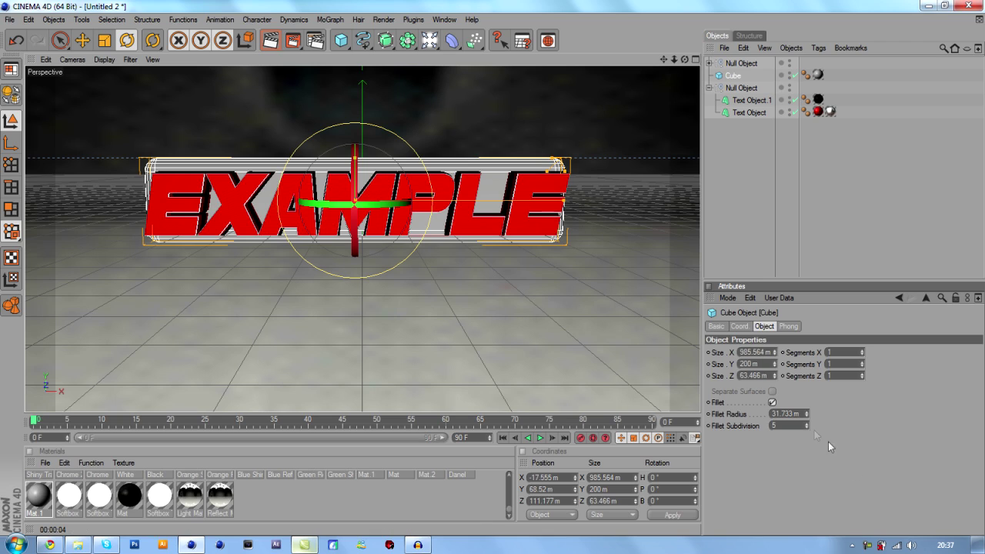
{"action": "left_click_drag", "start_coordinate": [808, 416], "coordinate": [808, 422]}
{"action": "left_click", "coordinate": [344, 139]}
{"action": "left_click", "coordinate": [271, 40]}
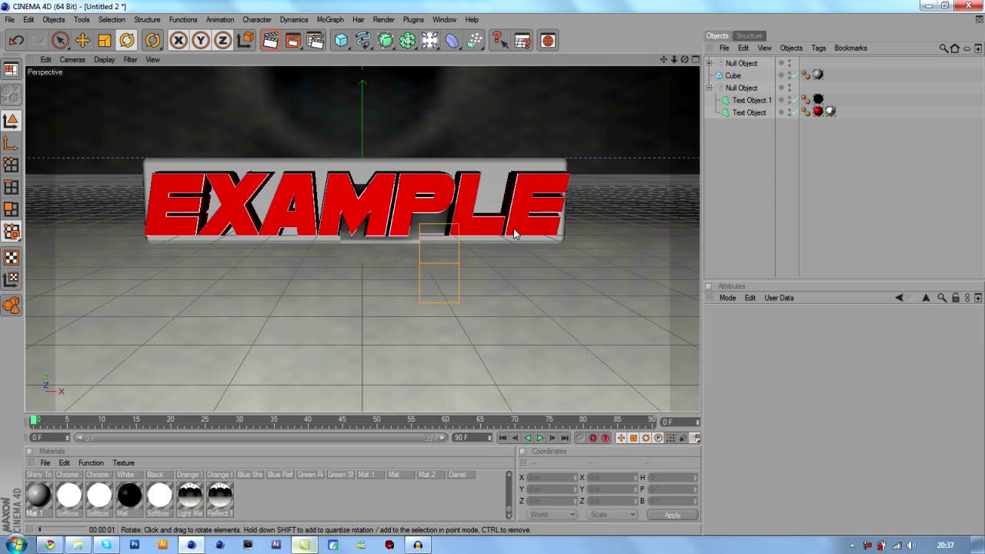
Step: Set the backing cube's fillet subdivision to 10 and its fillet radius to 9.733 m, and render a preview
{"action": "left_click", "coordinate": [733, 76]}
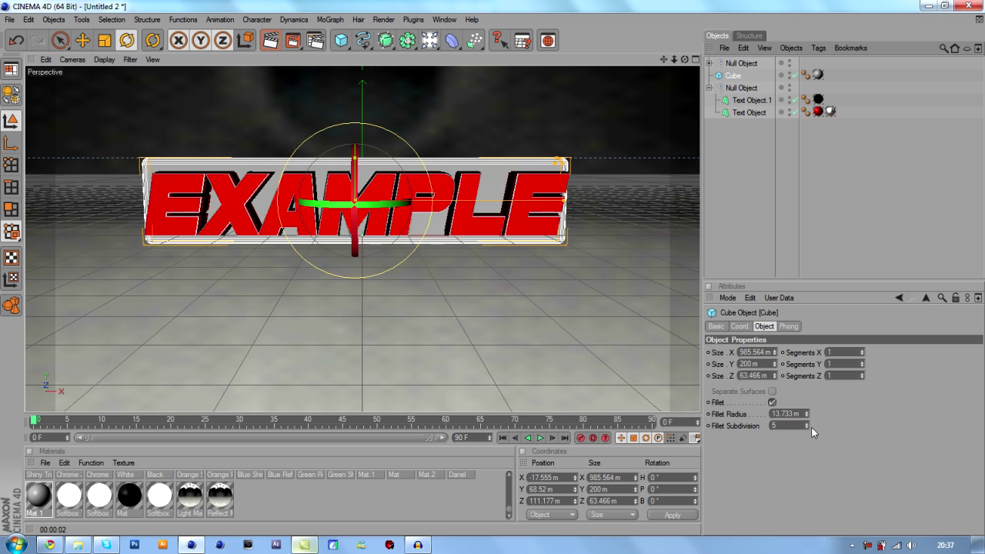
{"action": "left_click", "coordinate": [806, 424]}
{"action": "left_click", "coordinate": [806, 425]}
{"action": "left_click", "coordinate": [806, 424]}
{"action": "left_click", "coordinate": [806, 425]}
{"action": "left_click", "coordinate": [806, 424]}
{"action": "left_click", "coordinate": [806, 417]}
{"action": "left_click", "coordinate": [807, 417]}
{"action": "left_click", "coordinate": [807, 417]}
{"action": "left_click", "coordinate": [807, 417]}
{"action": "left_click", "coordinate": [271, 41]}
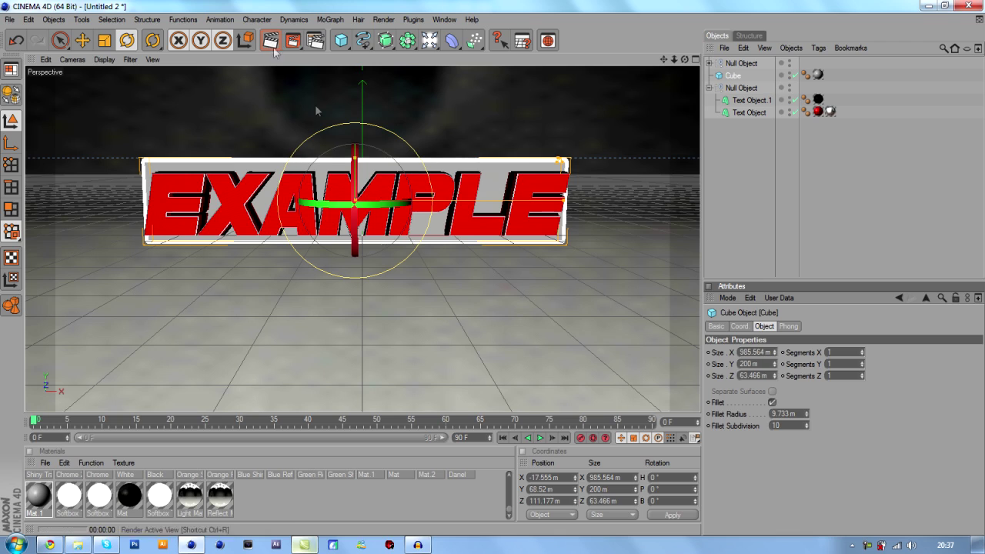
Step: Extend the animation length to 150 frames and expand the visible timeline range to the full duration
{"action": "left_click", "coordinate": [515, 319]}
{"action": "left_click", "coordinate": [474, 298]}
{"action": "scroll", "coordinate": [474, 298], "scroll_direction": "down", "scroll_amount": 3}
{"action": "scroll", "coordinate": [475, 298], "scroll_direction": "down", "scroll_amount": 2}
{"action": "scroll", "coordinate": [475, 298], "scroll_direction": "up", "scroll_amount": 3}
{"action": "scroll", "coordinate": [474, 298], "scroll_direction": "down", "scroll_amount": 2}
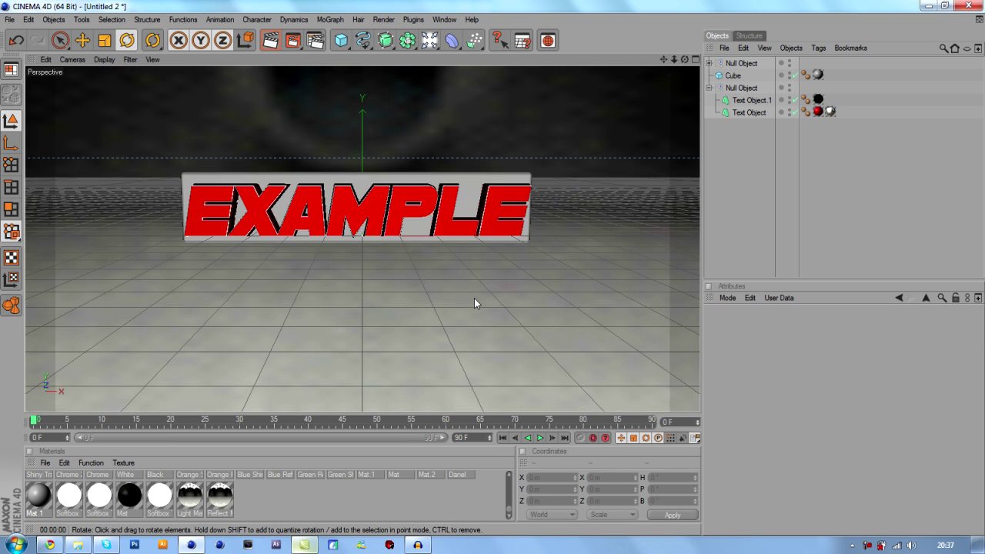
{"action": "left_click_drag", "start_coordinate": [471, 421], "coordinate": [238, 429]}
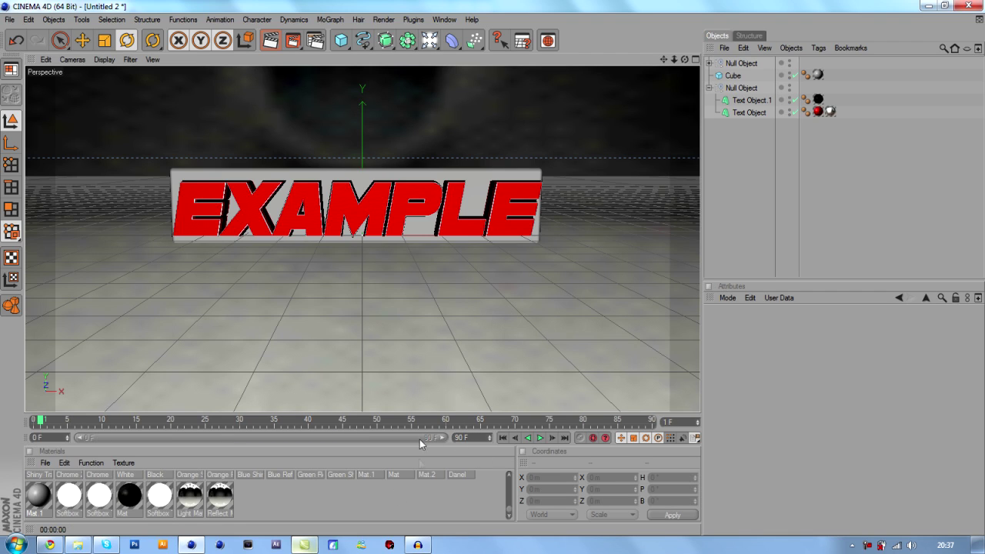
{"action": "left_click_drag", "start_coordinate": [585, 425], "coordinate": [649, 424]}
{"action": "type", "text": "150"}
{"action": "left_click", "coordinate": [447, 450]}
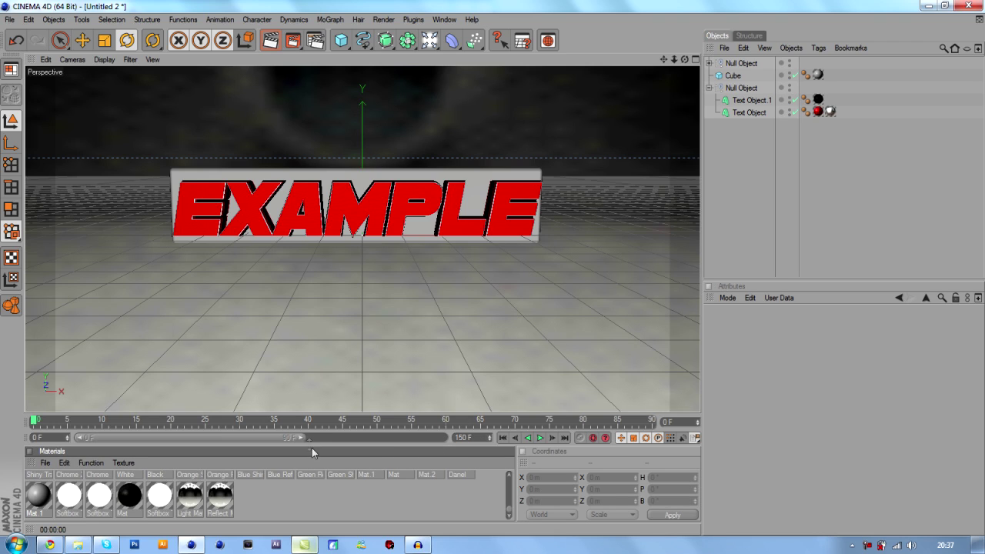
{"action": "left_click_drag", "start_coordinate": [301, 437], "coordinate": [445, 437]}
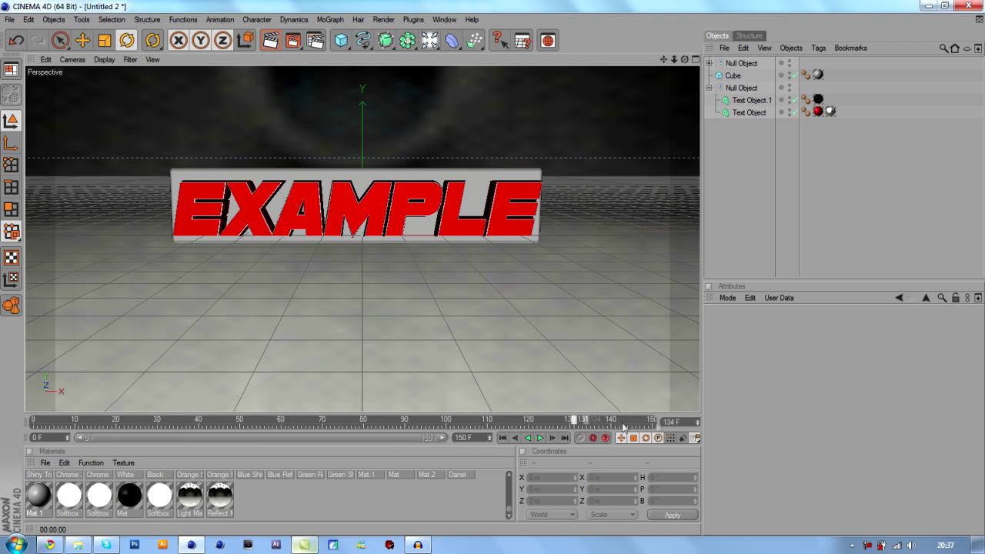
Step: Set the timeline's current time to frame 90
{"action": "left_click_drag", "start_coordinate": [584, 422], "coordinate": [372, 422]}
{"action": "left_click_drag", "start_coordinate": [450, 425], "coordinate": [446, 421]}
{"action": "left_click", "coordinate": [750, 112]}
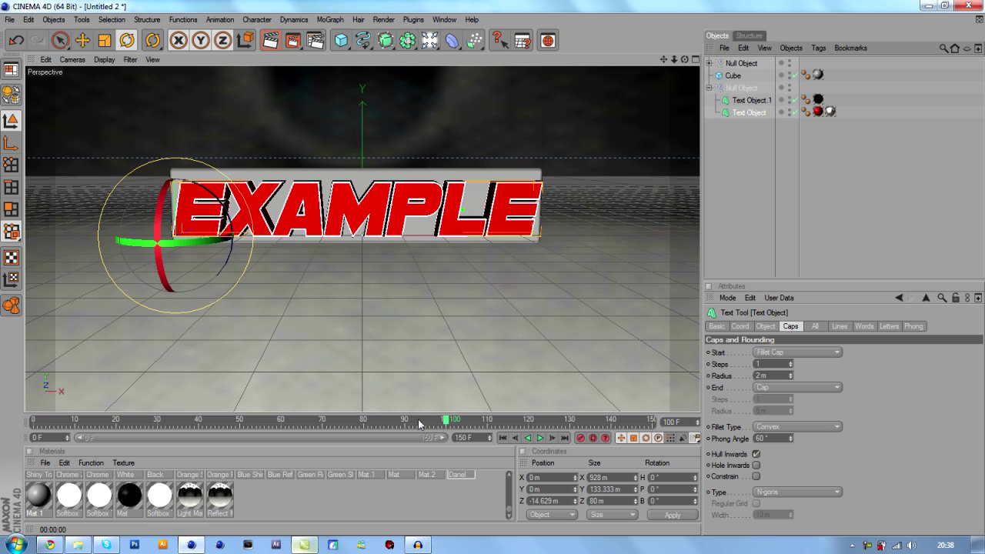
{"action": "left_click_drag", "start_coordinate": [419, 424], "coordinate": [406, 423]}
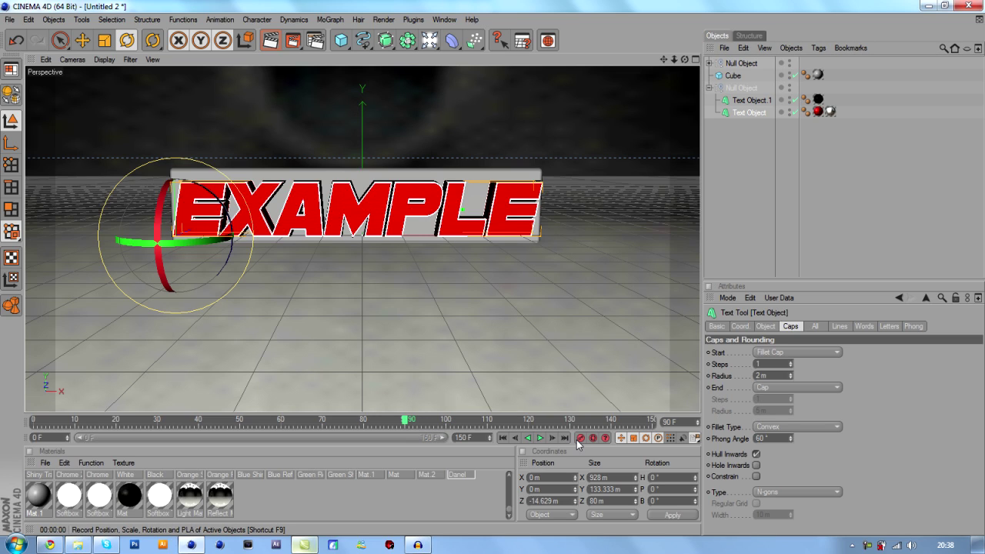
Step: Try to shift the black lettering alone about 320 m along negative X and undo the move
{"action": "left_click", "coordinate": [742, 89]}
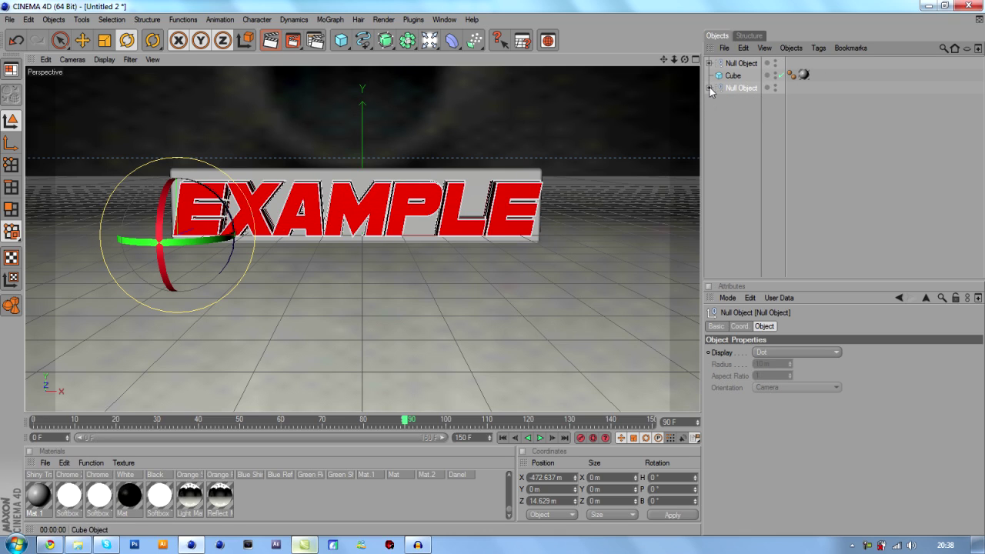
{"action": "left_click", "coordinate": [710, 88]}
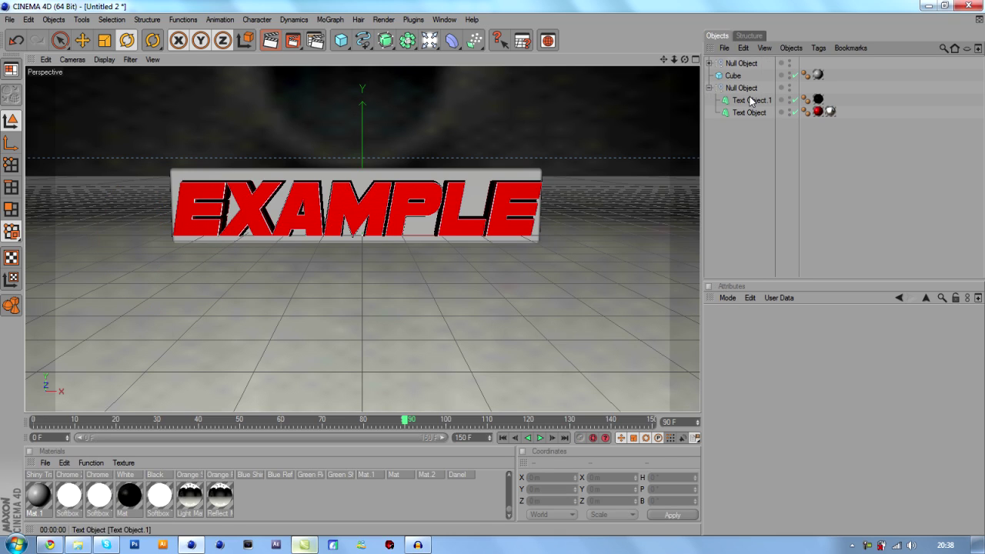
{"action": "left_click", "coordinate": [750, 100]}
{"action": "left_click", "coordinate": [82, 41]}
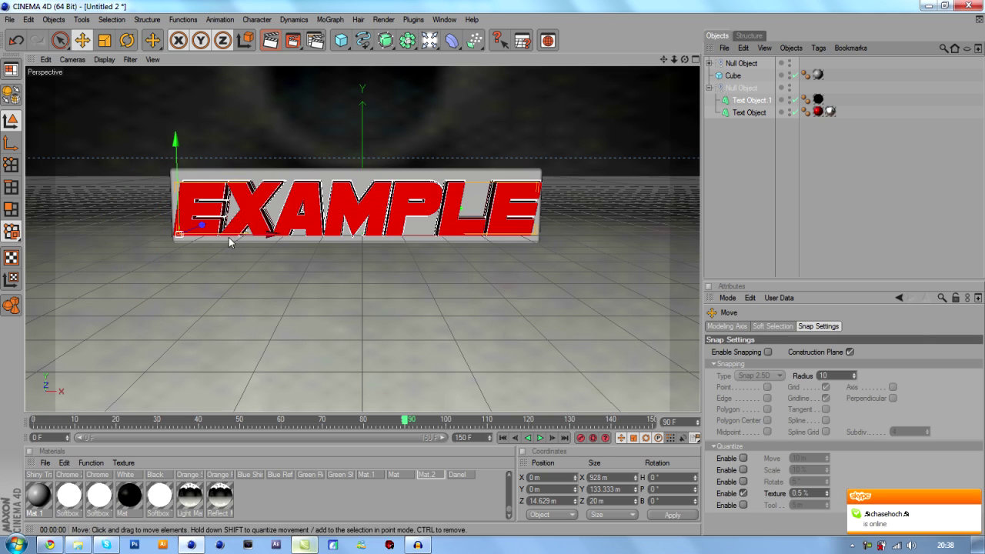
{"action": "left_click_drag", "start_coordinate": [242, 238], "coordinate": [117, 238]}
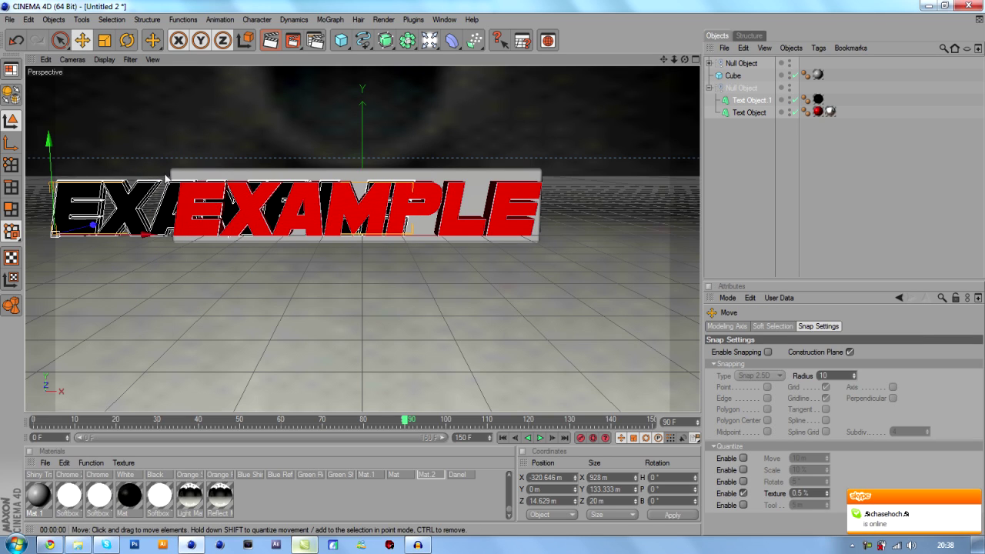
{"action": "key", "text": "ctrl+z"}
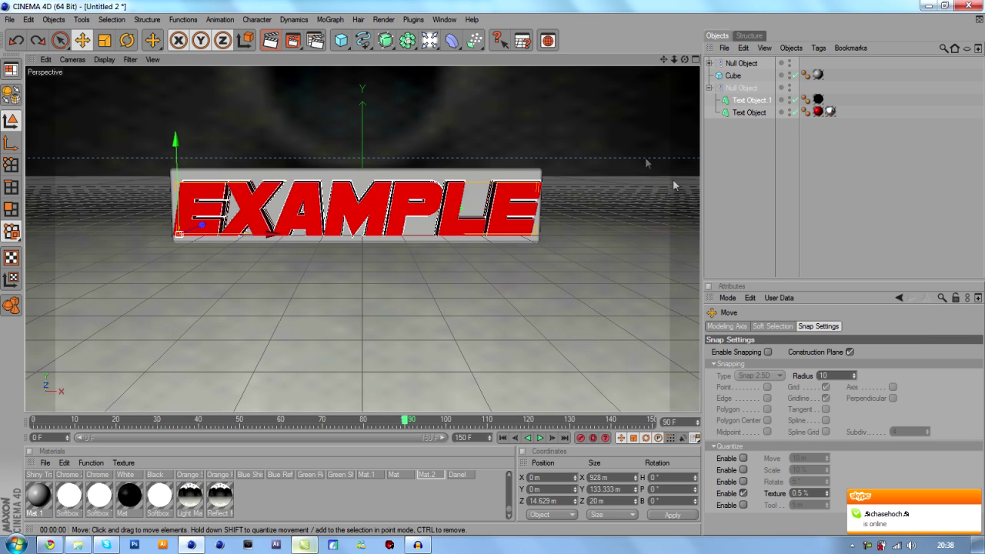
Step: Record keyframes at frame 90 for both the lettering's null group and the backing cube
{"action": "left_click", "coordinate": [741, 88]}
{"action": "left_click_drag", "start_coordinate": [402, 421], "coordinate": [294, 423]}
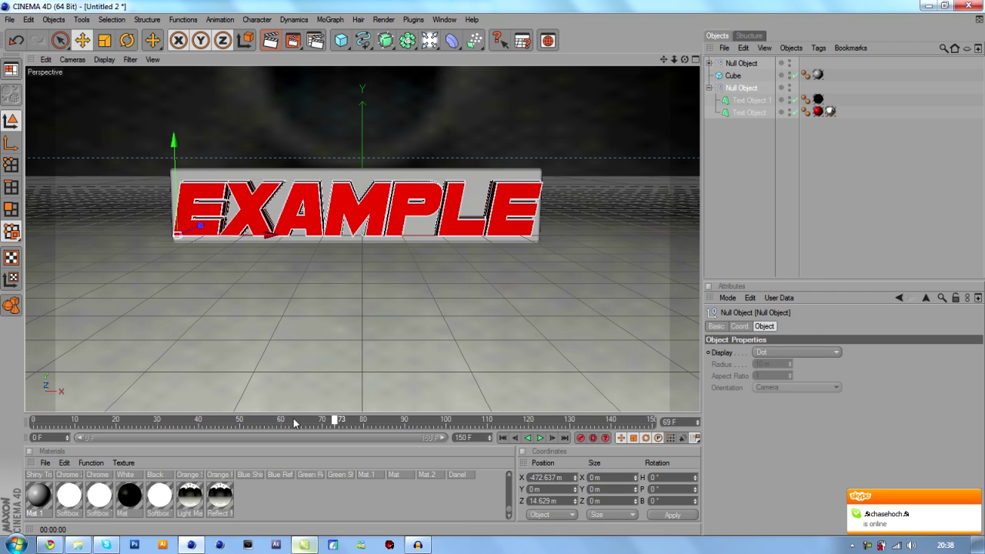
{"action": "left_click", "coordinate": [710, 89]}
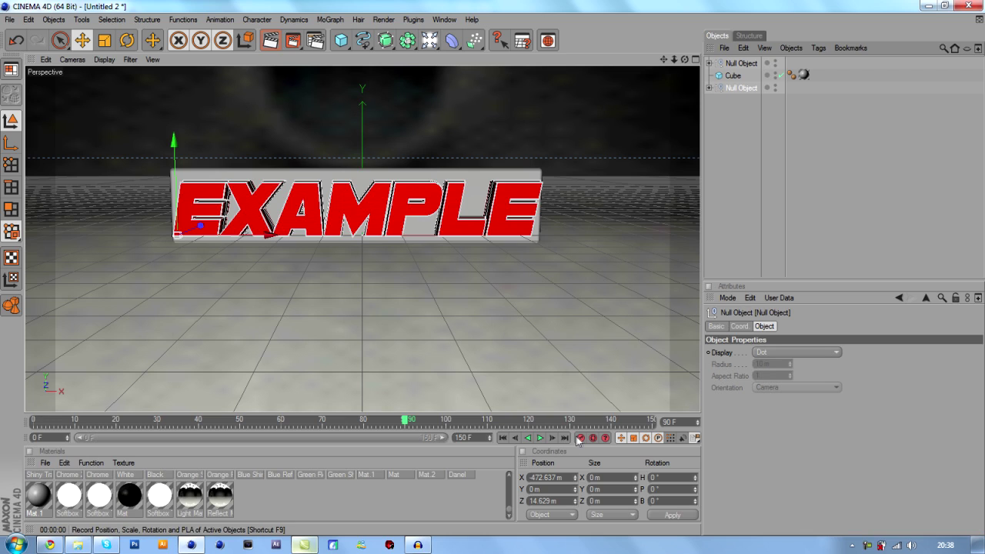
{"action": "left_click", "coordinate": [732, 77]}
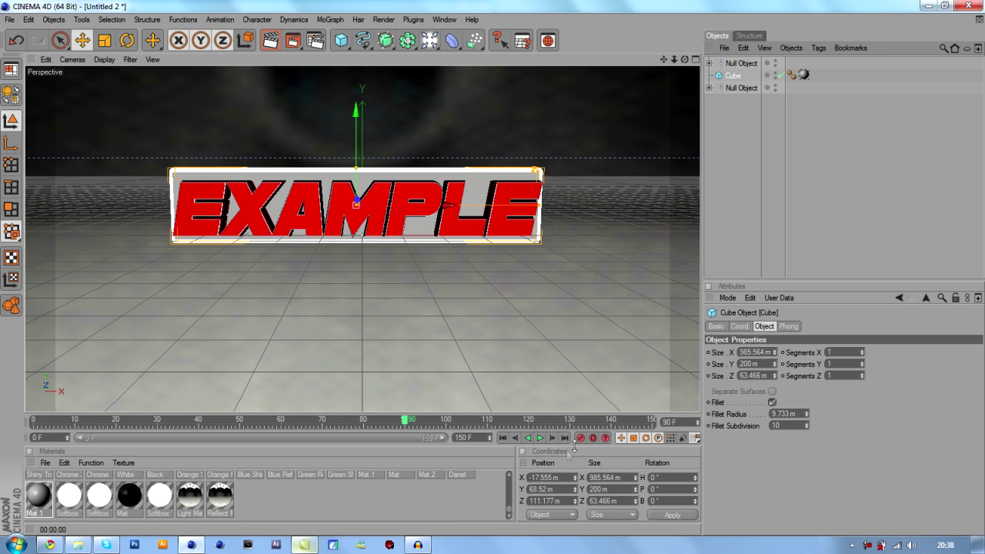
Step: At frame 0, move the lettering group forward to Z about -1537 m and record a keyframe
{"action": "left_click", "coordinate": [742, 88]}
{"action": "left_click_drag", "start_coordinate": [327, 423], "coordinate": [33, 422]}
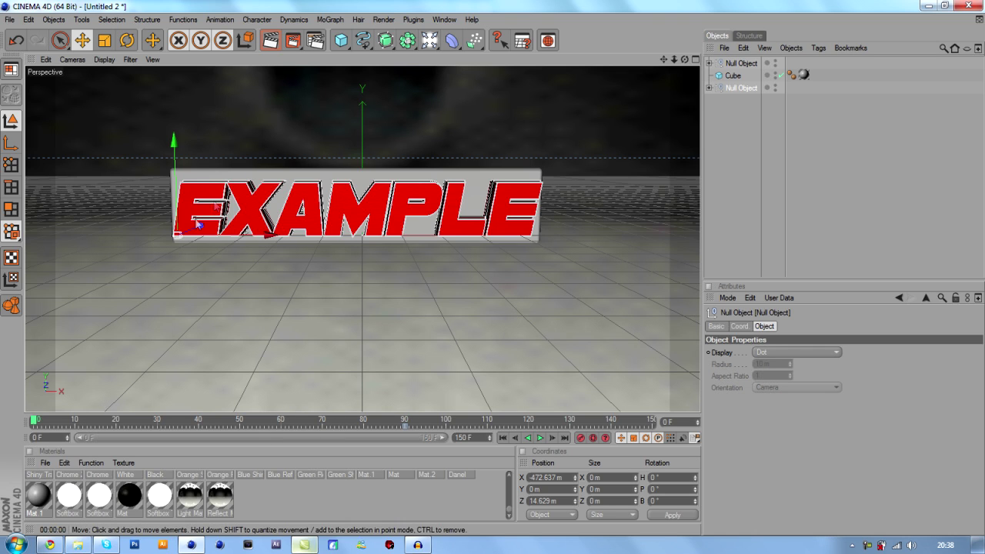
{"action": "left_click_drag", "start_coordinate": [201, 226], "coordinate": [26, 296]}
{"action": "left_click_drag", "start_coordinate": [168, 240], "coordinate": [177, 235]}
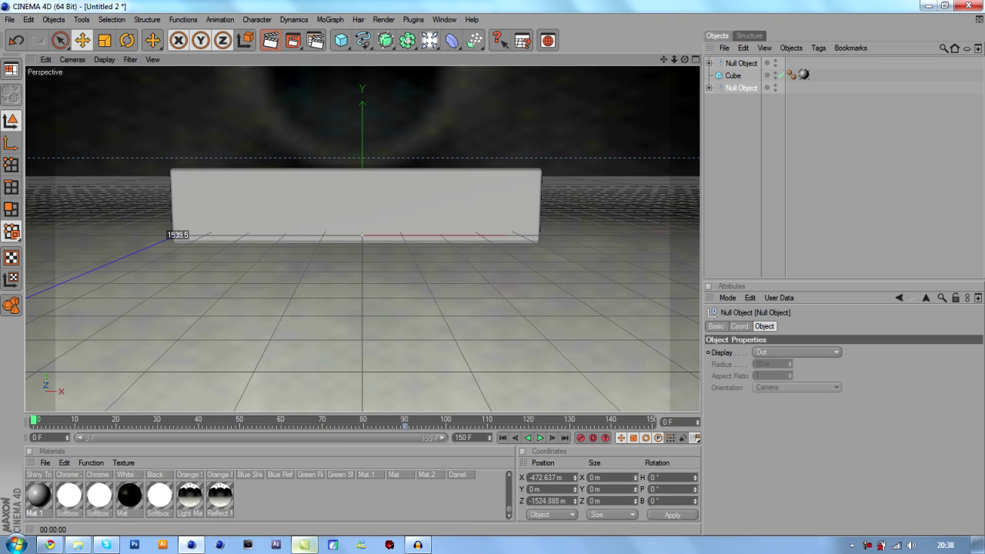
{"action": "left_click", "coordinate": [585, 438]}
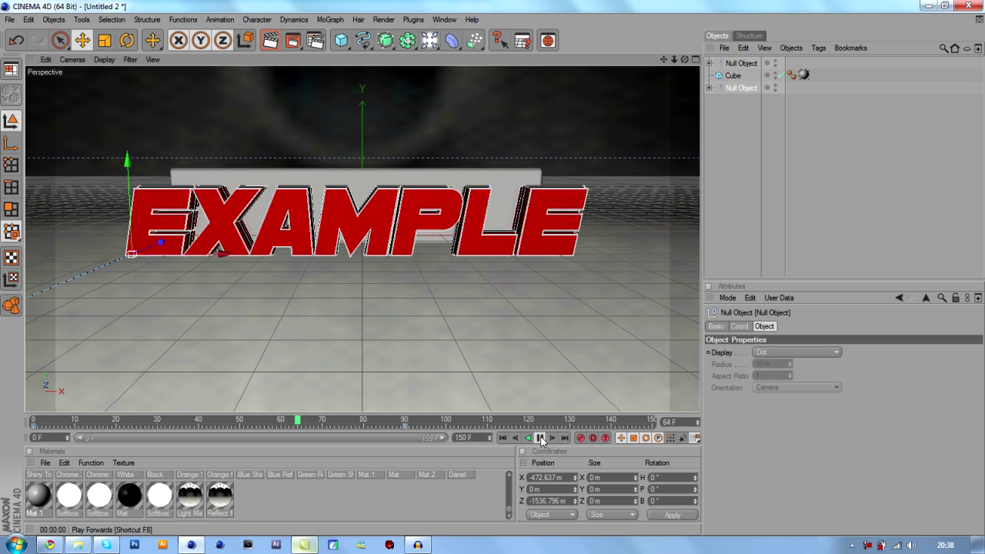
Step: Play back the move, rotate the lettering group to a pitch of about -60° at frame 52, and record a keyframe
{"action": "left_click", "coordinate": [541, 438]}
{"action": "left_click_drag", "start_coordinate": [331, 422], "coordinate": [248, 422]}
{"action": "left_click", "coordinate": [127, 40]}
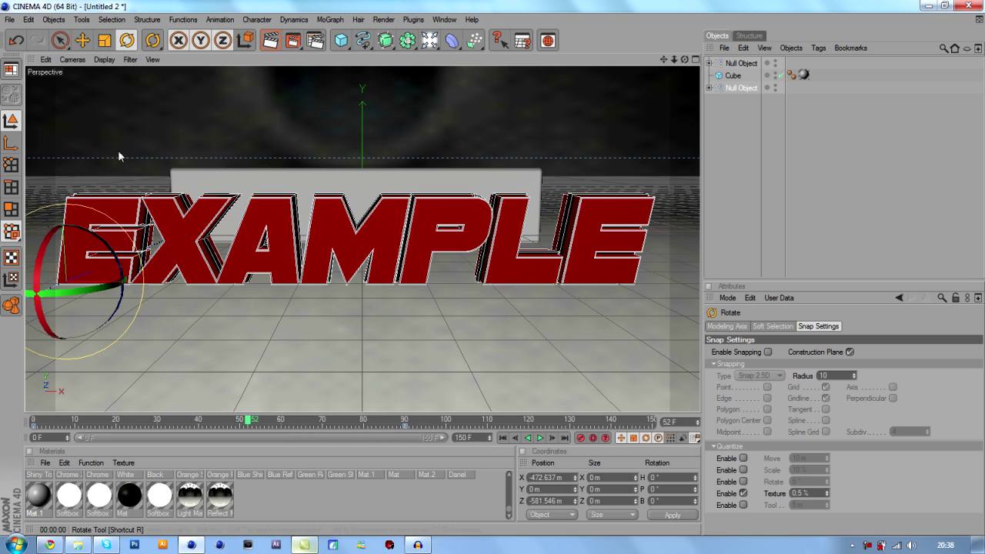
{"action": "left_click_drag", "start_coordinate": [37, 262], "coordinate": [74, 198]}
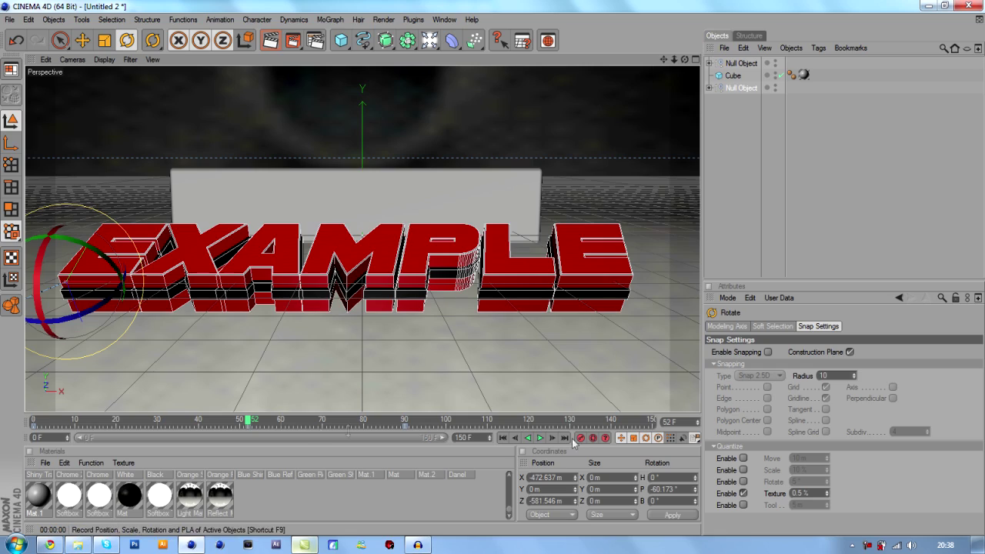
{"action": "left_click", "coordinate": [242, 421]}
{"action": "mouse_move", "coordinate": [242, 421]}
{"action": "left_mouse_down"}
{"action": "mouse_move", "coordinate": [116, 422]}
{"action": "mouse_move", "coordinate": [418, 422]}
{"action": "mouse_move", "coordinate": [247, 428]}
{"action": "left_mouse_up"}
Step: Copy the lettering group's keyframe at frame 90 and shift its rotation keyframe to frame 40
{"action": "mouse_move", "coordinate": [404, 430]}
{"action": "left_mouse_down"}
{"action": "mouse_move", "coordinate": [359, 423]}
{"action": "mouse_move", "coordinate": [393, 423]}
{"action": "left_mouse_up"}
{"action": "left_click", "coordinate": [405, 425]}
{"action": "left_click", "coordinate": [405, 428]}
{"action": "right_click", "coordinate": [405, 428]}
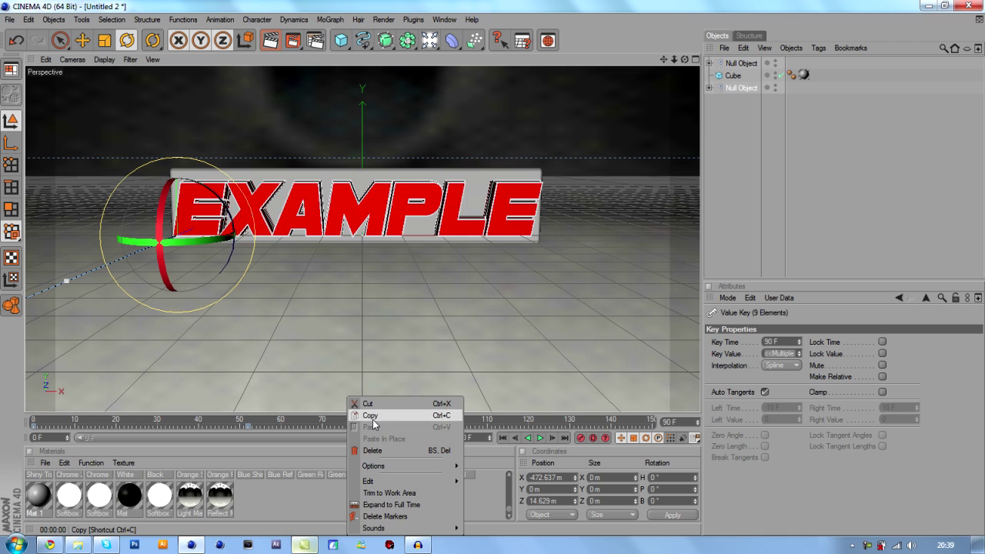
{"action": "left_click", "coordinate": [372, 418]}
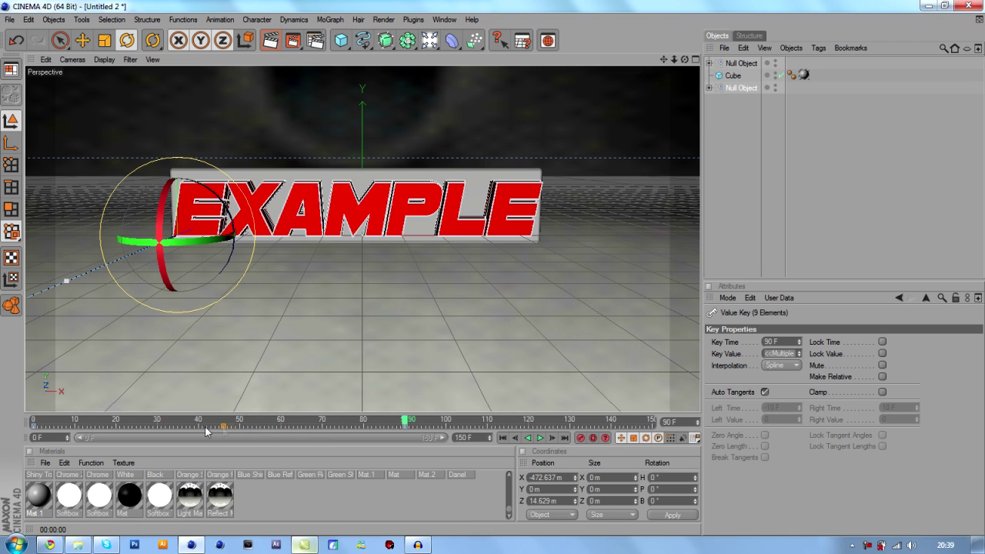
Step: Paste the copied upright keyframe of the lettering group at frame 70
{"action": "right_click", "coordinate": [237, 428]}
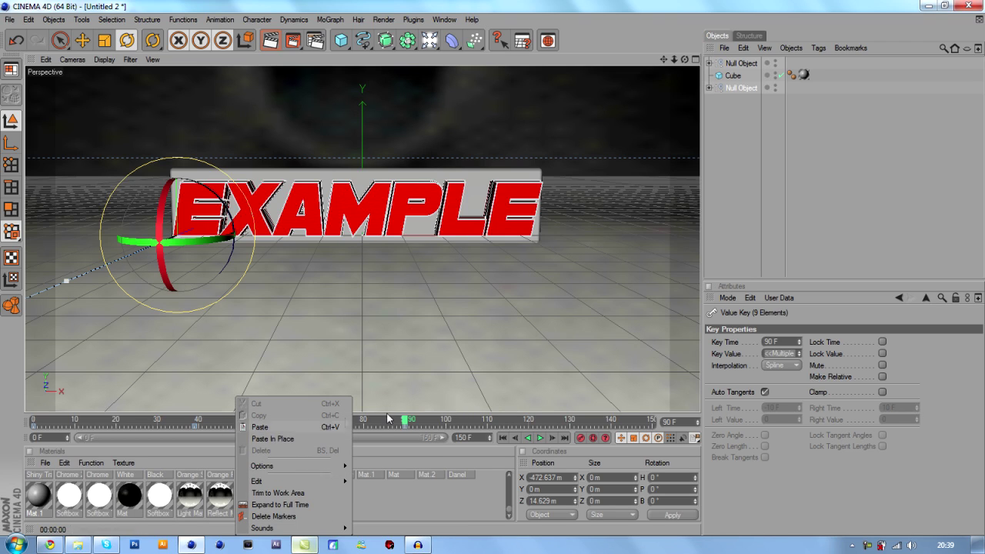
{"action": "left_click", "coordinate": [361, 424]}
{"action": "left_click_drag", "start_coordinate": [361, 427], "coordinate": [324, 422]}
{"action": "right_click", "coordinate": [324, 423]}
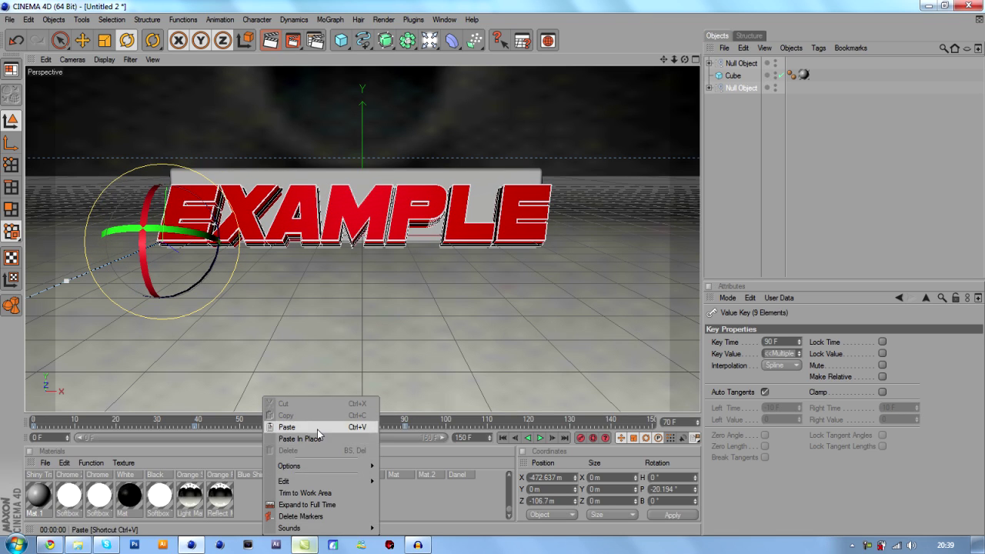
{"action": "left_click", "coordinate": [317, 430]}
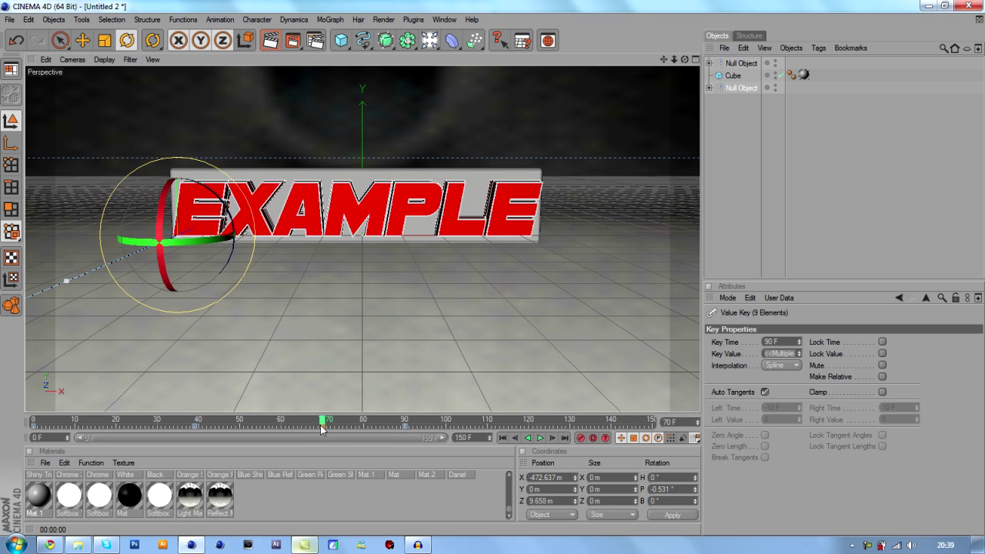
Step: Play back the lettering animation from frame 0 and scrub back to frame 60
{"action": "left_click_drag", "start_coordinate": [323, 430], "coordinate": [34, 428]}
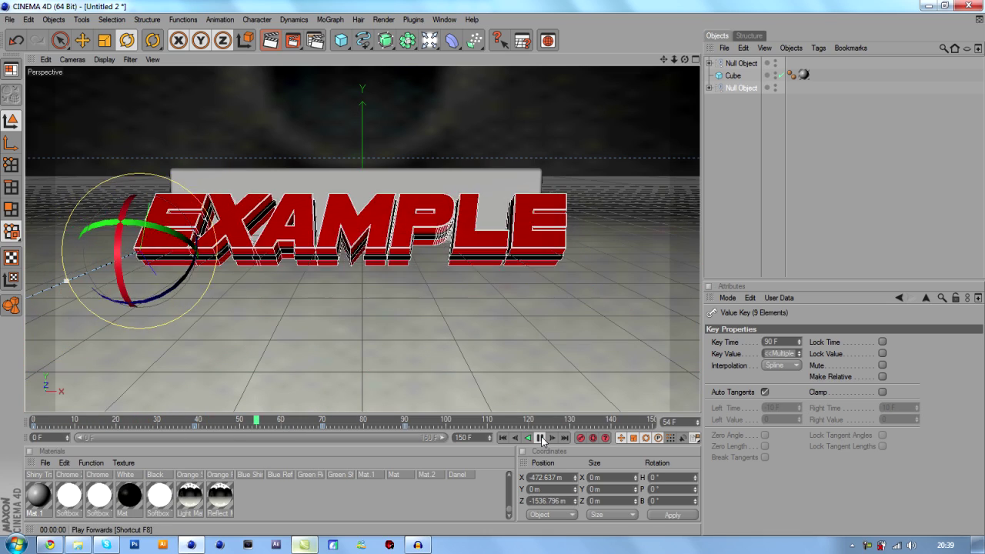
{"action": "left_click", "coordinate": [543, 439]}
{"action": "left_click_drag", "start_coordinate": [405, 422], "coordinate": [282, 422]}
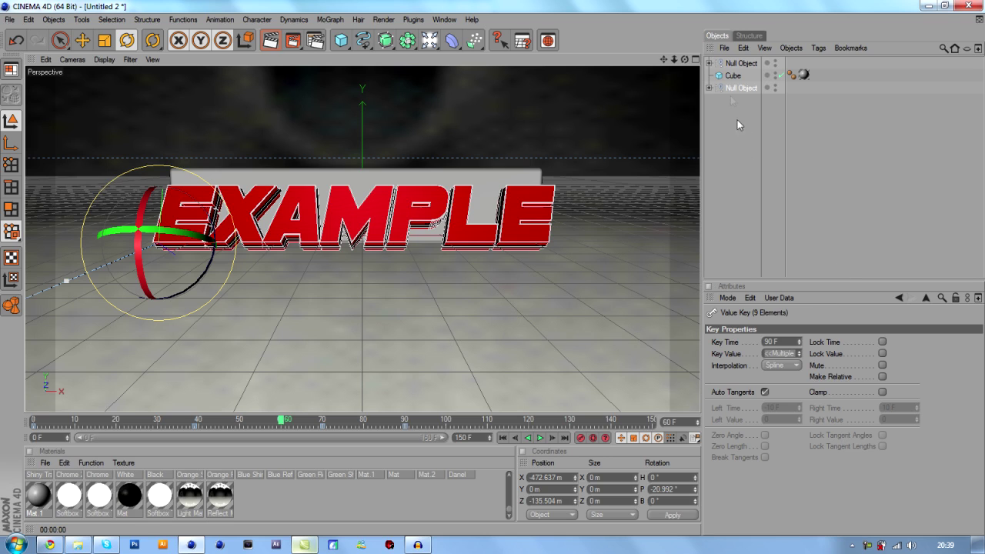
Step: Lower the backing block to about Y -628 m at frame 0, record its keyframe, and play back its rise
{"action": "left_click", "coordinate": [733, 75]}
{"action": "left_click_drag", "start_coordinate": [282, 421], "coordinate": [136, 422]}
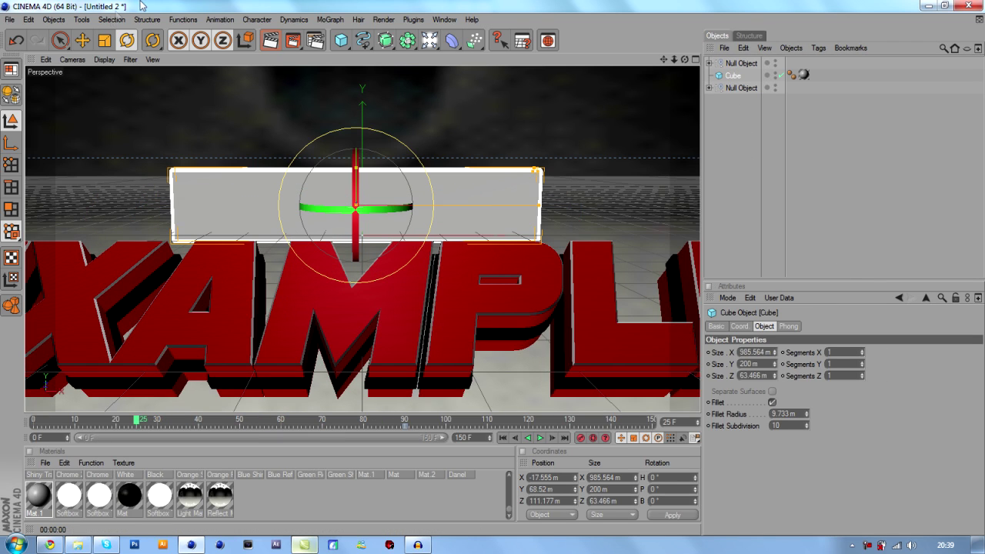
{"action": "left_click", "coordinate": [82, 40]}
{"action": "left_click_drag", "start_coordinate": [359, 127], "coordinate": [362, 235]}
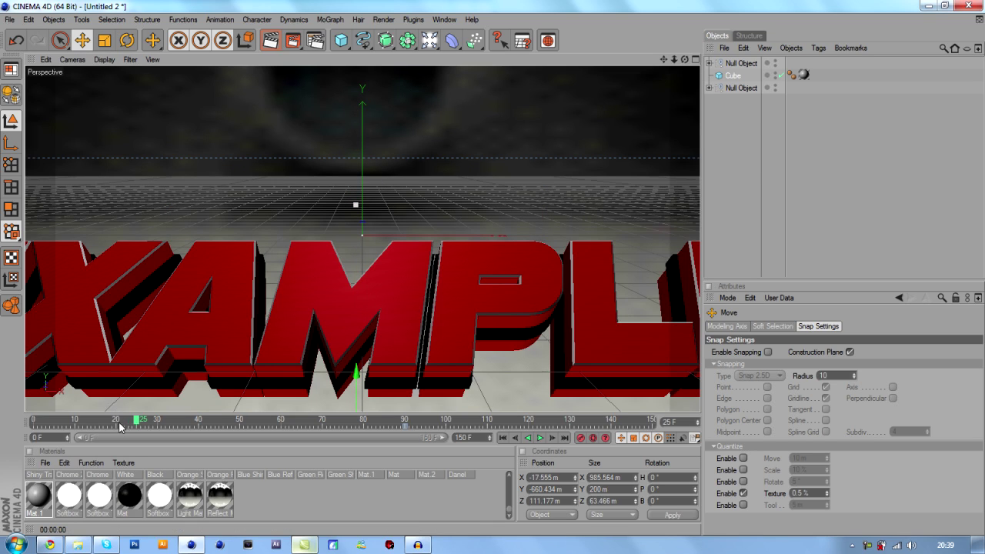
{"action": "left_click_drag", "start_coordinate": [124, 423], "coordinate": [33, 422]}
{"action": "left_click_drag", "start_coordinate": [357, 115], "coordinate": [356, 553]}
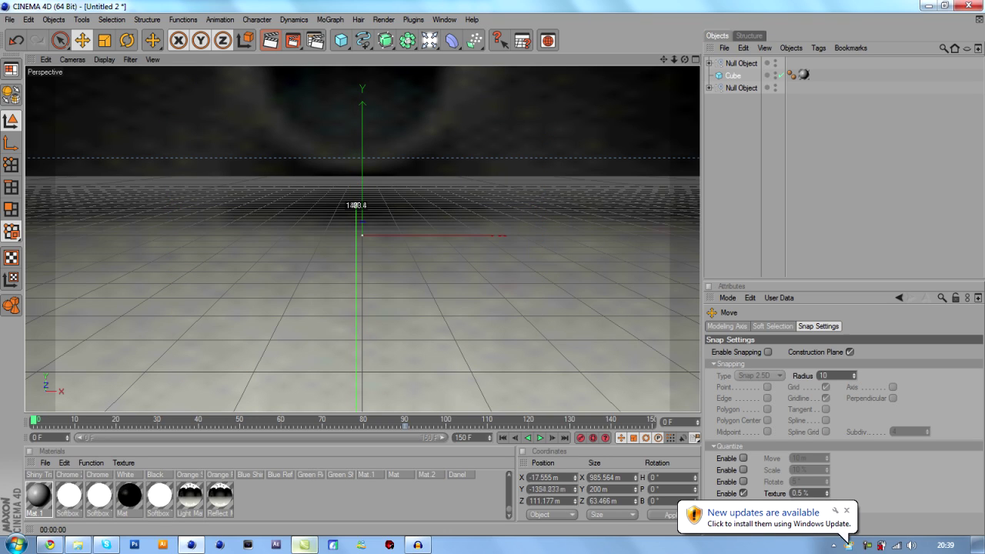
{"action": "left_click_drag", "start_coordinate": [357, 205], "coordinate": [357, 205]}
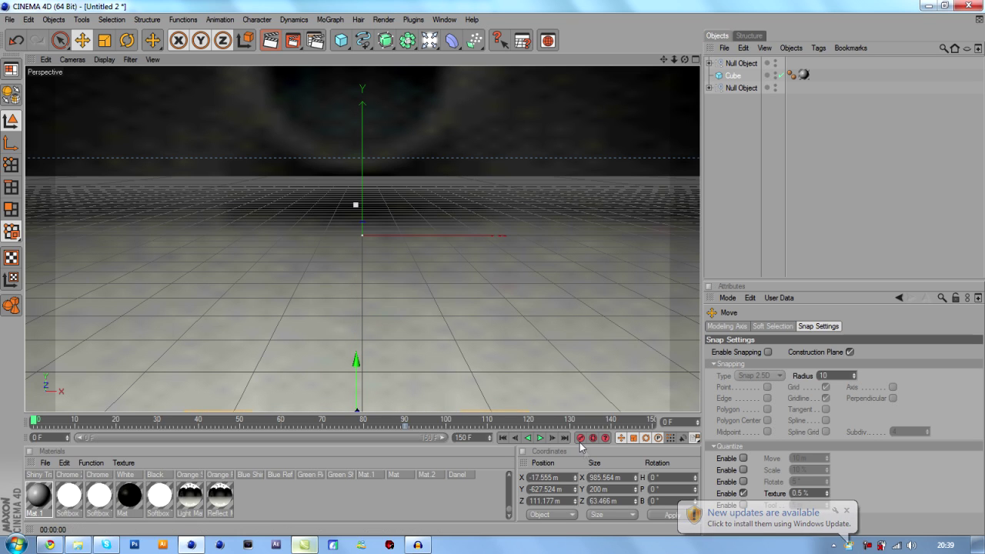
{"action": "left_click", "coordinate": [541, 438]}
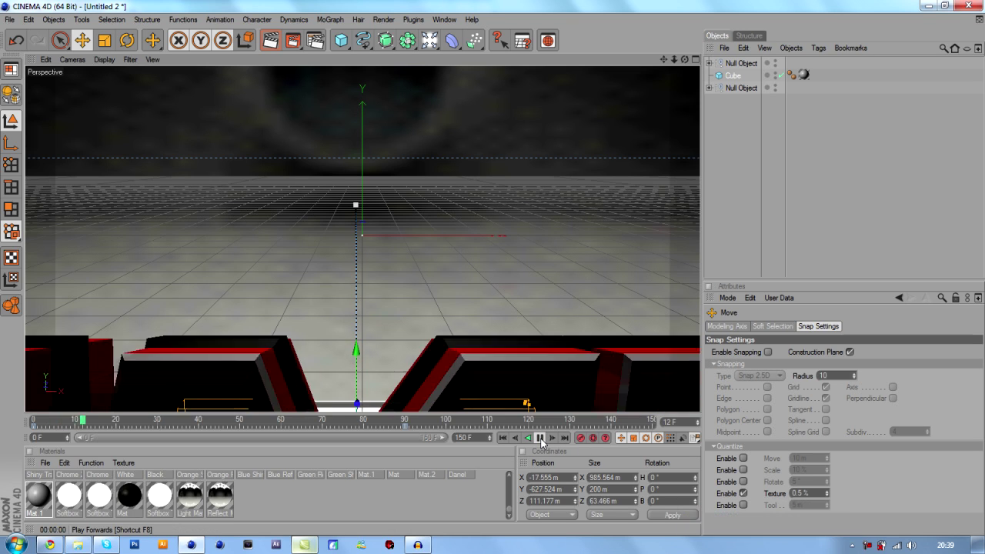
{"action": "left_click", "coordinate": [541, 438]}
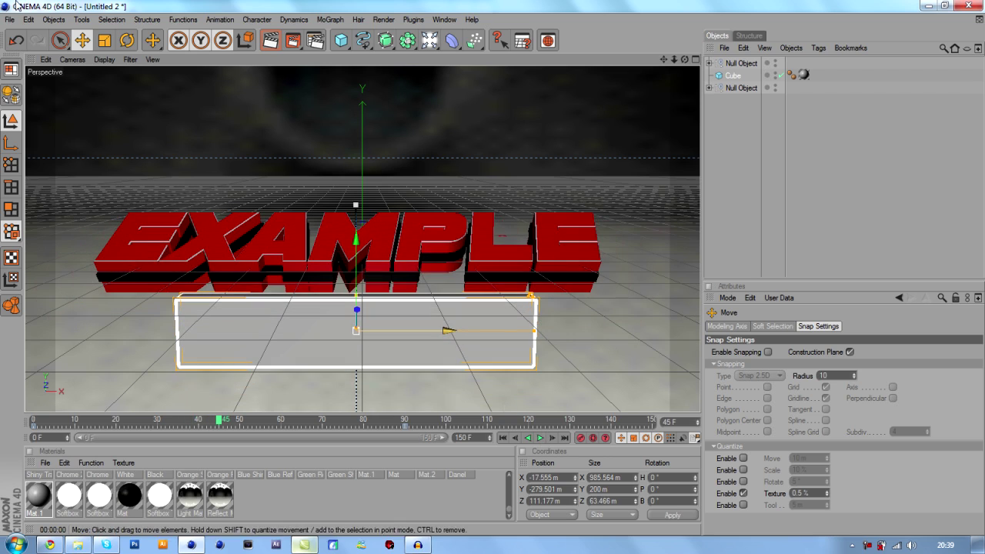
Step: At frame 45, tilt the block to a pitch of about -33°, move it to about Y -326 m and Z 558 m, and record a keyframe
{"action": "left_click", "coordinate": [127, 40]}
{"action": "left_click_drag", "start_coordinate": [355, 374], "coordinate": [353, 342]}
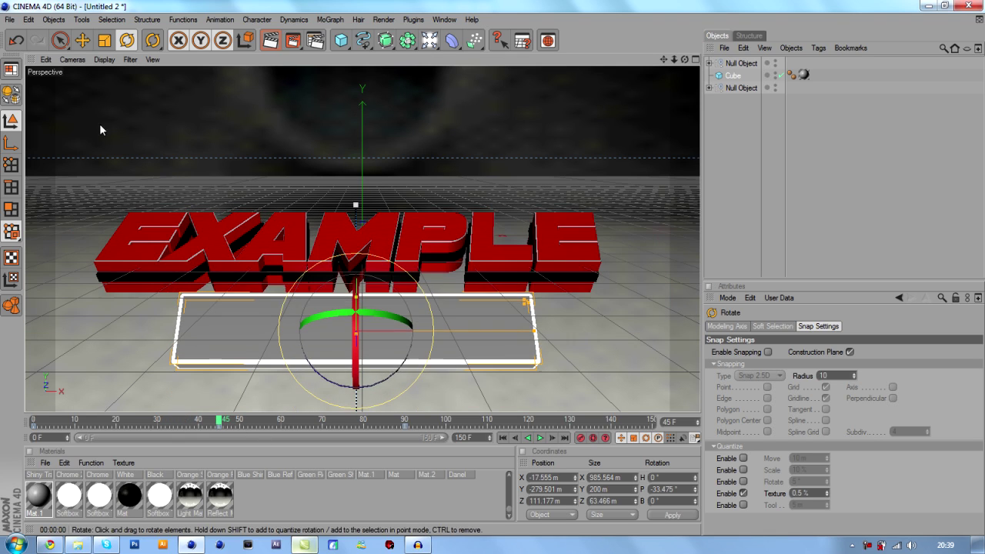
{"action": "left_click", "coordinate": [82, 40]}
{"action": "left_click_drag", "start_coordinate": [357, 354], "coordinate": [358, 386]}
{"action": "left_click_drag", "start_coordinate": [358, 284], "coordinate": [357, 224]}
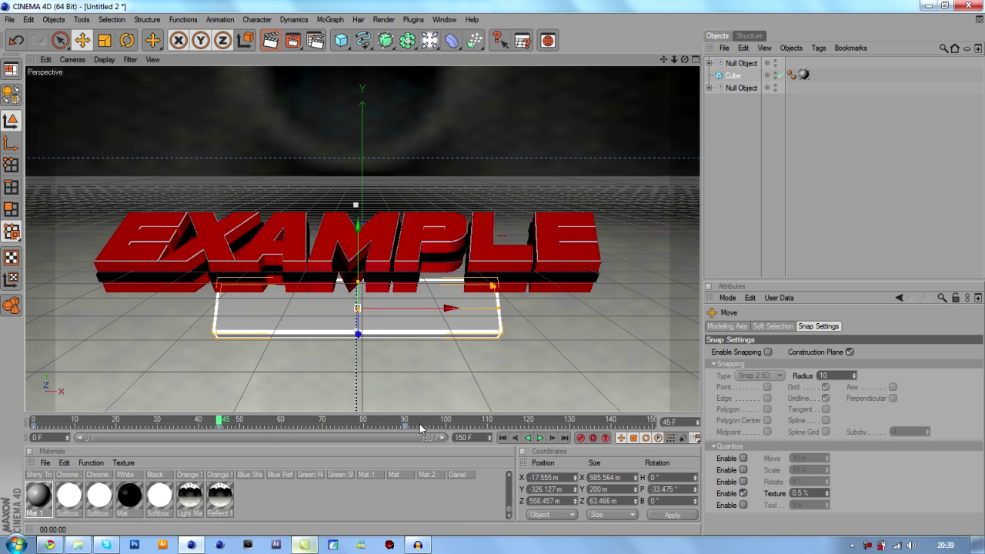
{"action": "left_click_drag", "start_coordinate": [220, 421], "coordinate": [460, 423]}
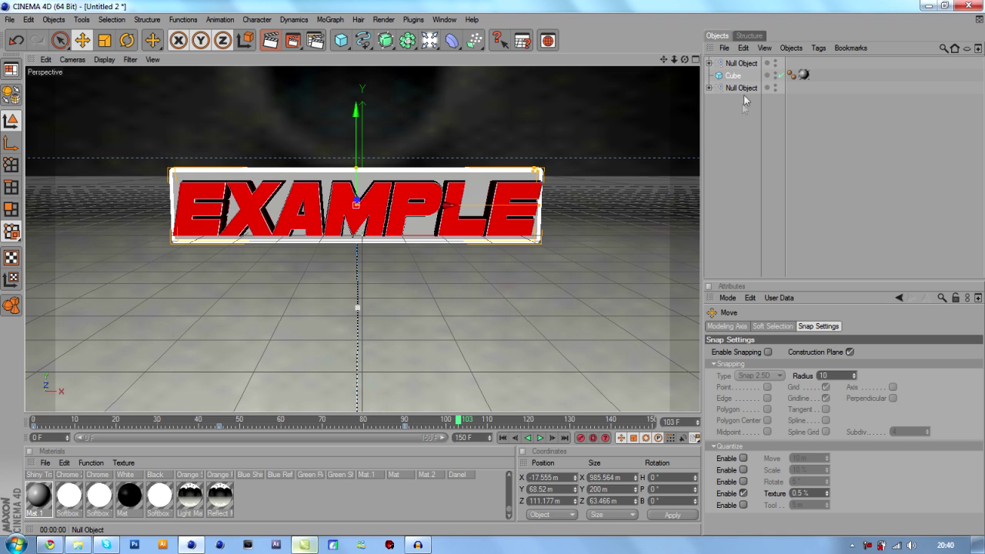
Step: Group the backing block with the lettering group and rename the new group Example
{"action": "left_click", "coordinate": [742, 88], "text": "ctrl"}
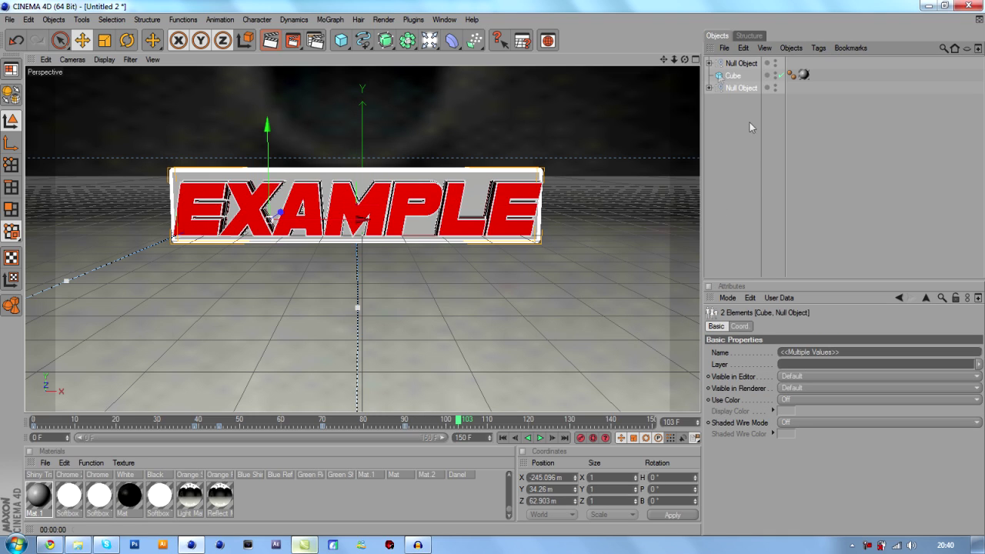
{"action": "key", "text": "alt+g"}
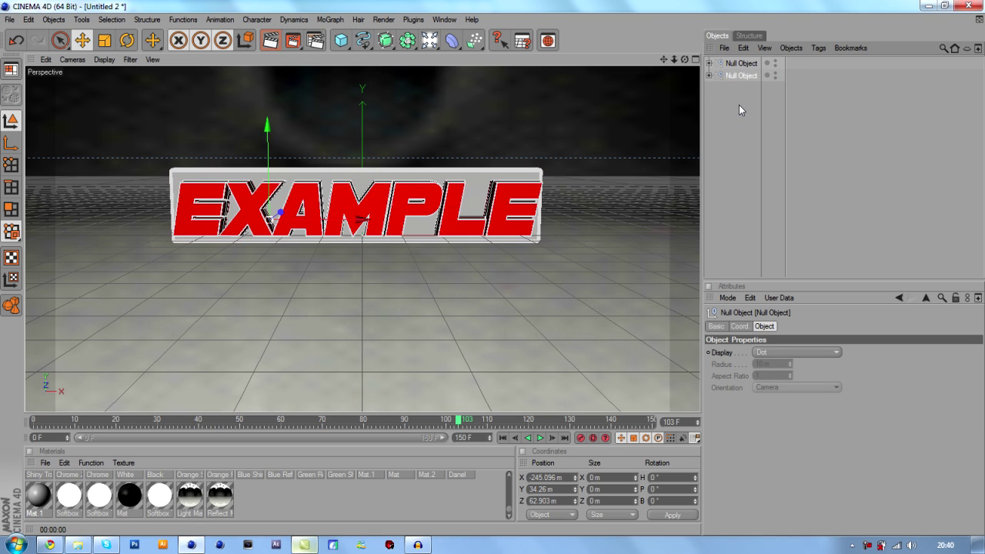
{"action": "double_click", "coordinate": [742, 75]}
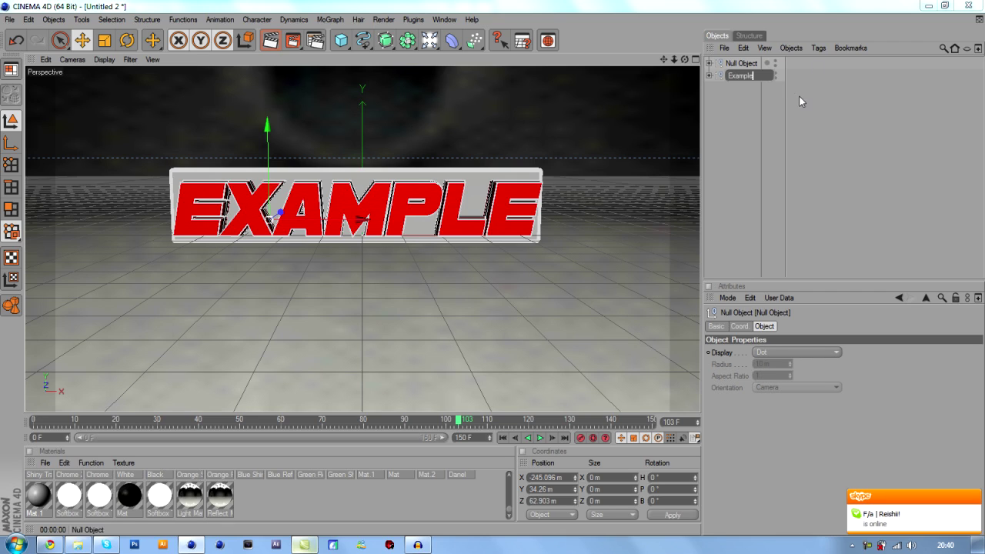
{"action": "key", "text": "Return"}
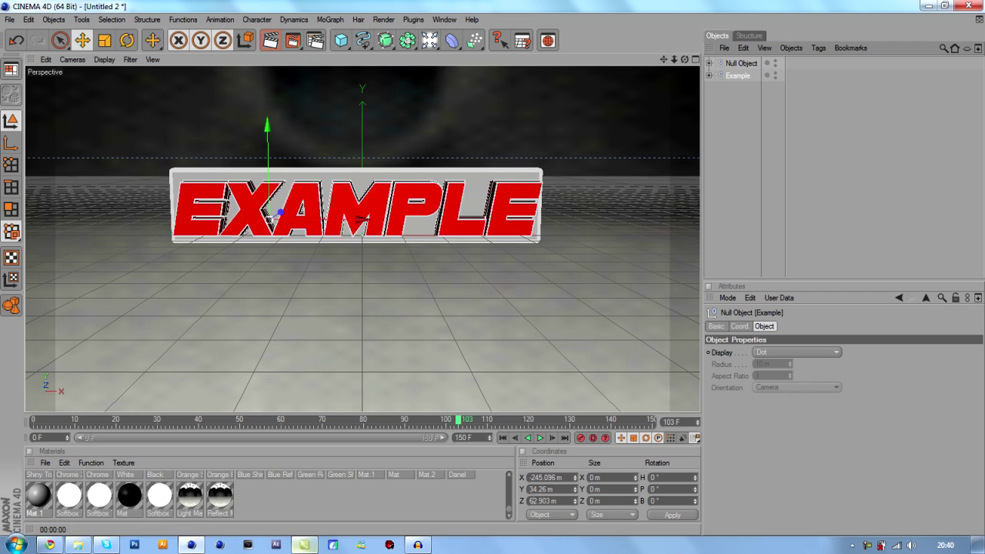
Step: Keyframe the Example group at frame 86, and again at frame 120 rotated to about H -176°, P 4°, B 48°
{"action": "left_click_drag", "start_coordinate": [459, 422], "coordinate": [415, 425]}
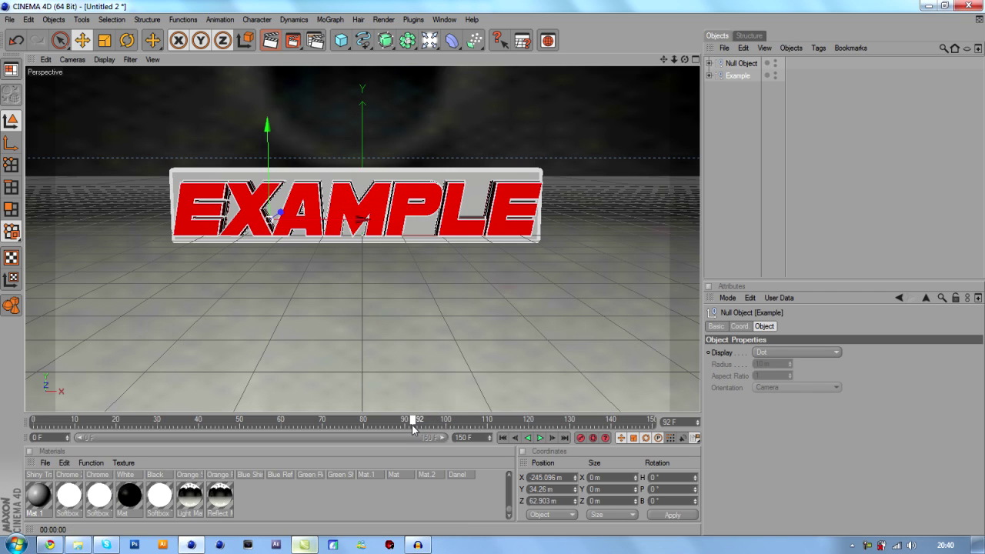
{"action": "left_click_drag", "start_coordinate": [402, 427], "coordinate": [391, 427]}
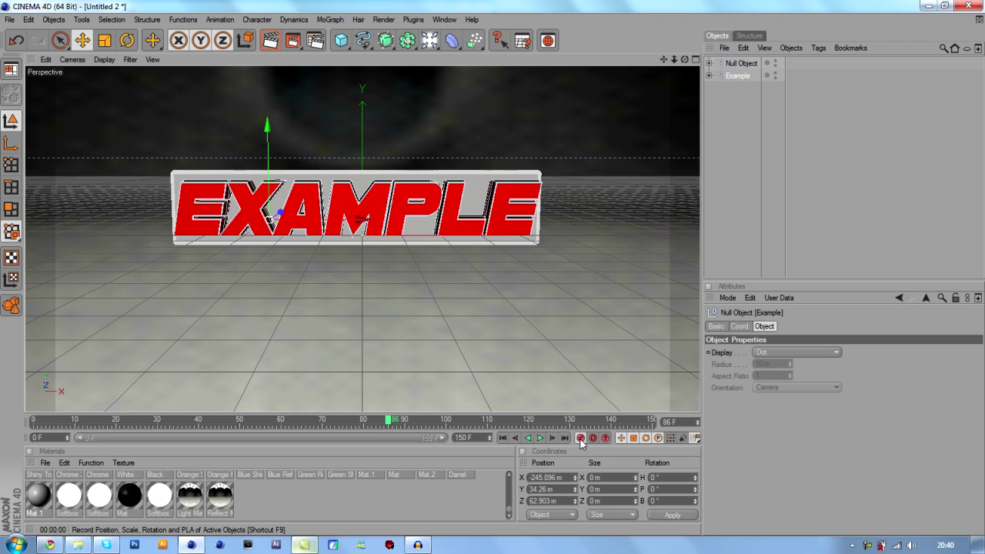
{"action": "left_click_drag", "start_coordinate": [393, 420], "coordinate": [519, 422]}
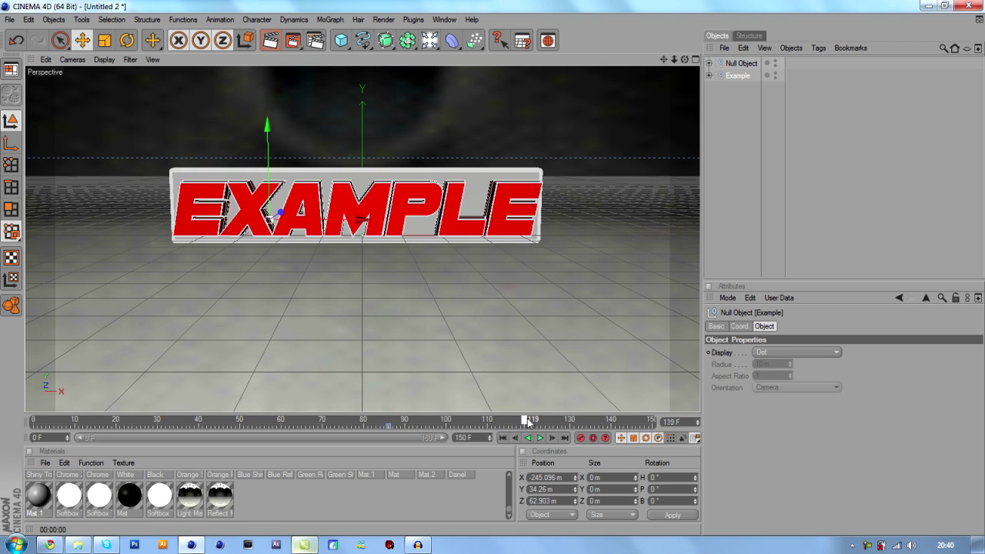
{"action": "left_click", "coordinate": [128, 40]}
{"action": "left_click_drag", "start_coordinate": [340, 161], "coordinate": [182, 259]}
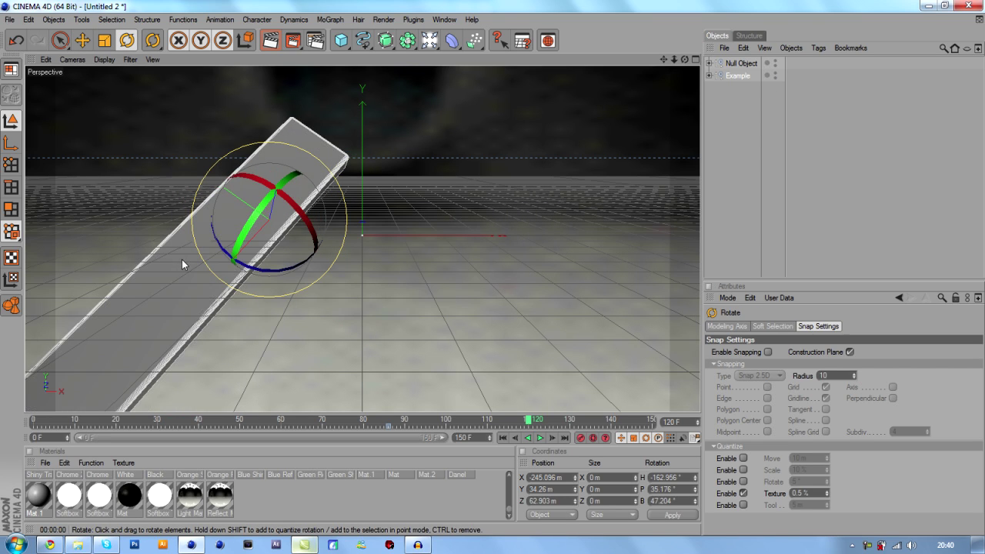
{"action": "left_click_drag", "start_coordinate": [286, 214], "coordinate": [302, 217]}
{"action": "mouse_move", "coordinate": [257, 224]}
{"action": "left_mouse_down"}
{"action": "mouse_move", "coordinate": [247, 231]}
{"action": "mouse_move", "coordinate": [261, 226]}
{"action": "left_mouse_up"}
{"action": "left_click_drag", "start_coordinate": [528, 420], "coordinate": [363, 419]}
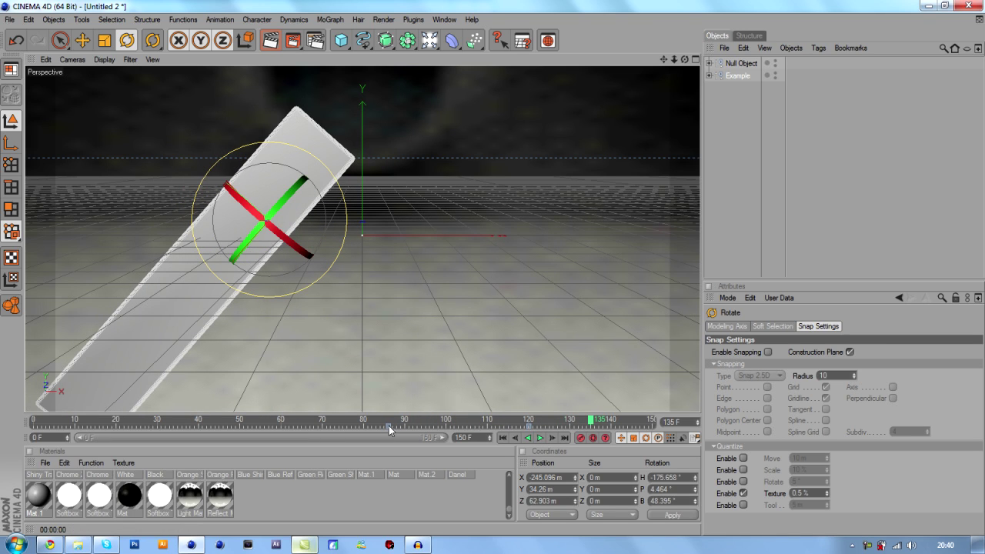
Step: Try returning the Example group upright with a copy of its frame 86 keyframe near frame 137, and delete that copy
{"action": "left_click", "coordinate": [388, 426]}
{"action": "right_click", "coordinate": [388, 429]}
{"action": "left_click", "coordinate": [364, 425]}
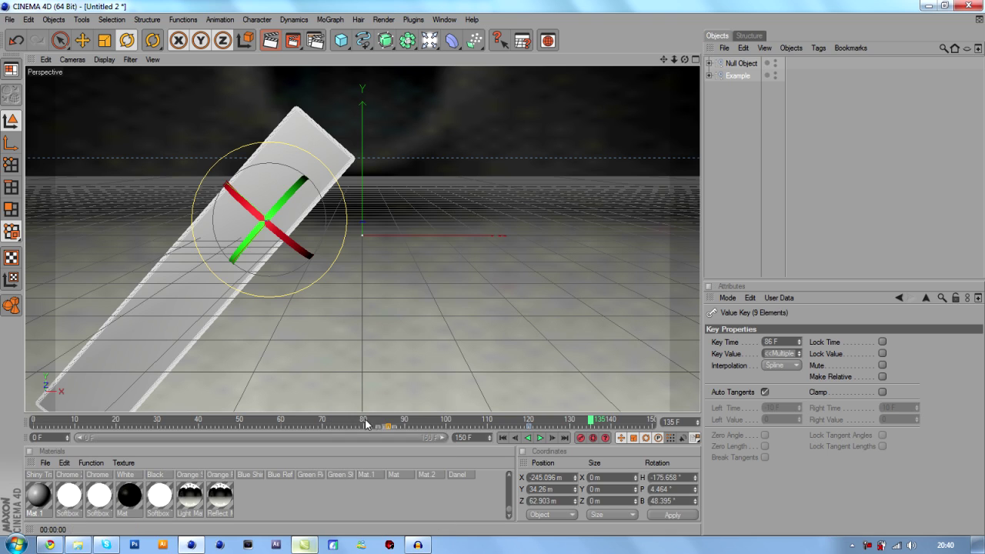
{"action": "left_click_drag", "start_coordinate": [590, 426], "coordinate": [442, 423]}
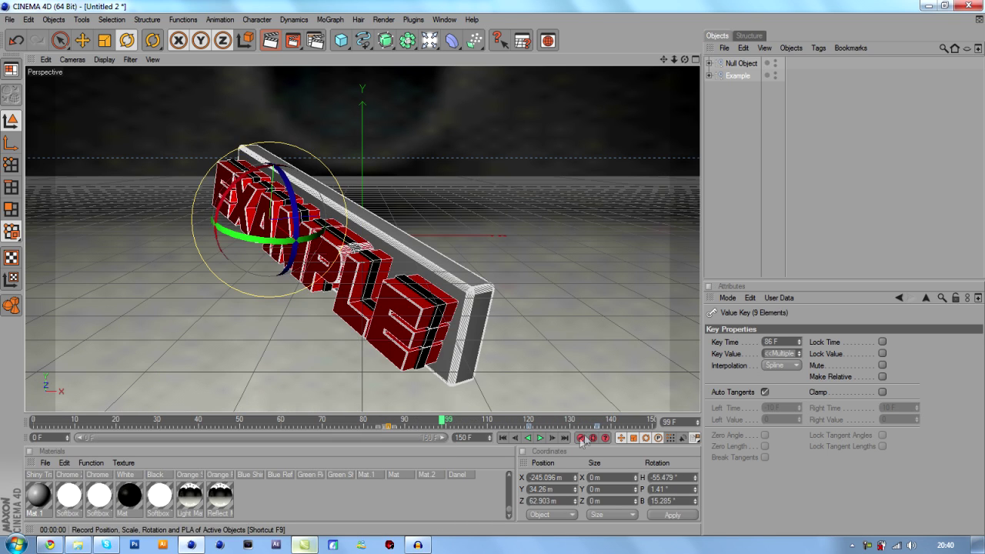
{"action": "left_click", "coordinate": [539, 438]}
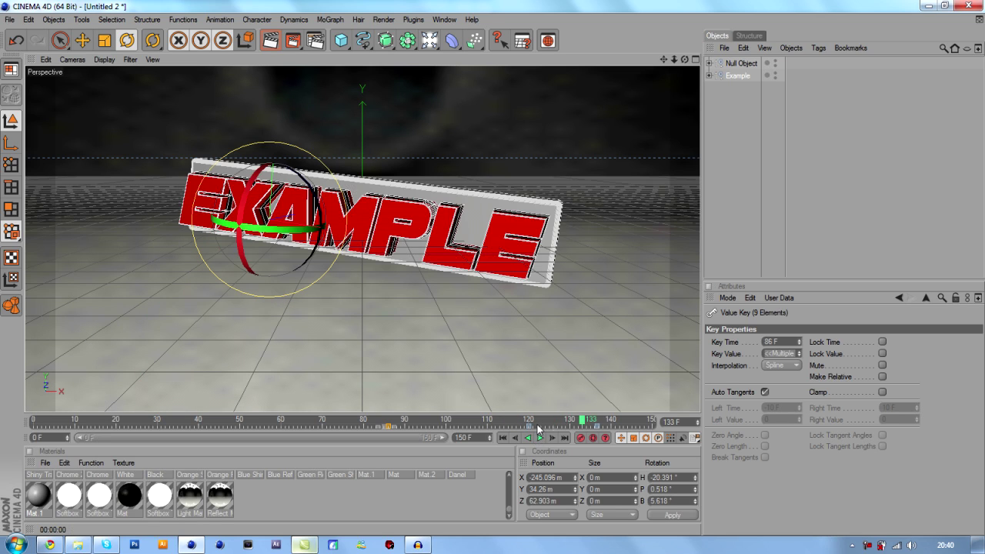
{"action": "right_click", "coordinate": [582, 428]}
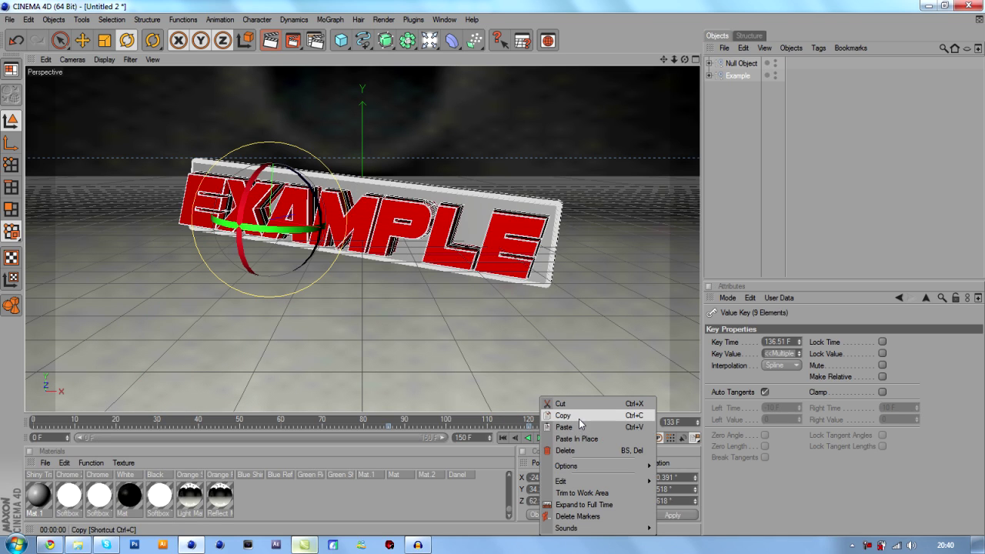
{"action": "left_click", "coordinate": [566, 451]}
Step: At frame 140, turn the Example group to face forward with a bank of about -22° and move it to about X -61 m, Y -128 m
{"action": "left_click_drag", "start_coordinate": [465, 426], "coordinate": [592, 428]}
{"action": "left_click_drag", "start_coordinate": [652, 426], "coordinate": [613, 428]}
{"action": "left_click_drag", "start_coordinate": [312, 183], "coordinate": [196, 274]}
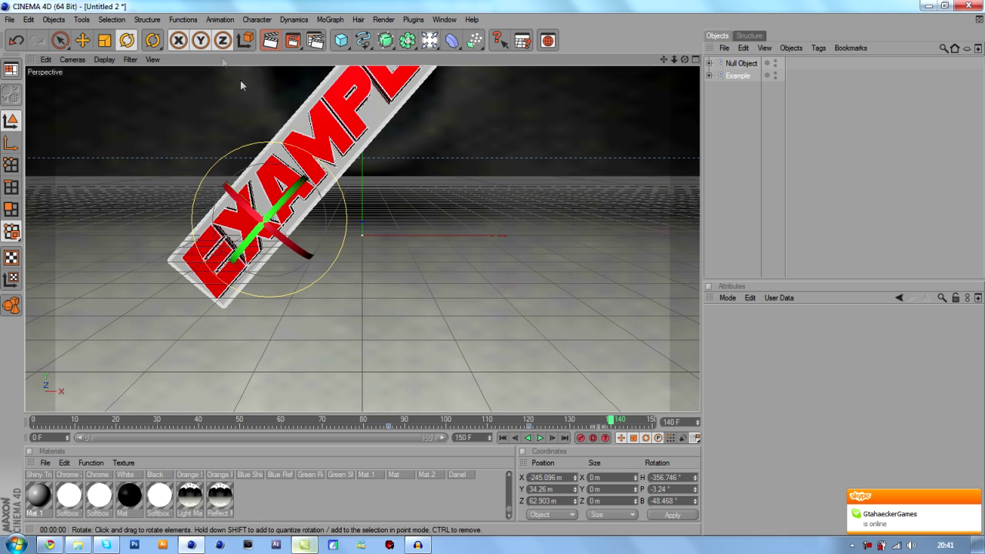
{"action": "left_click", "coordinate": [82, 39]}
{"action": "left_click_drag", "start_coordinate": [216, 176], "coordinate": [371, 240]}
{"action": "left_click", "coordinate": [128, 40]}
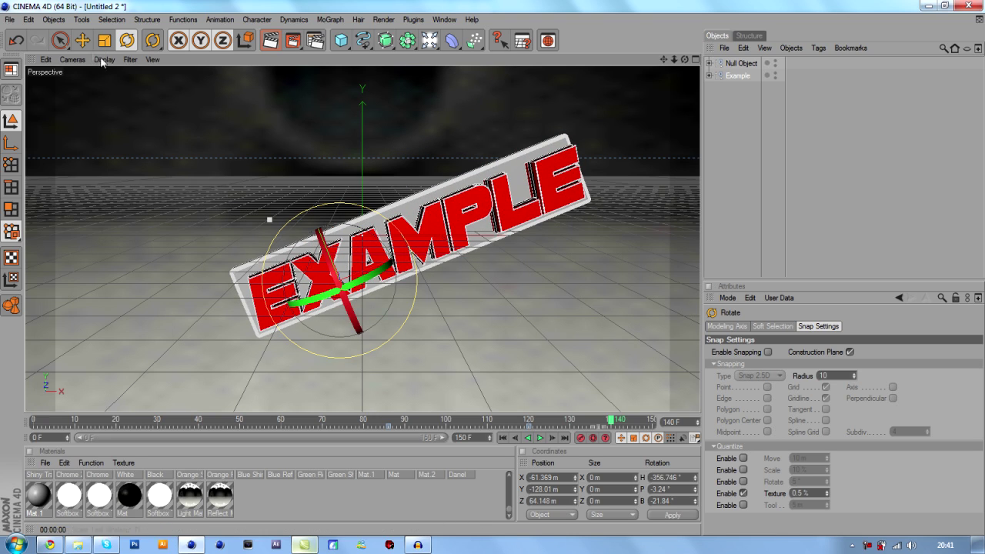
Step: Reposition the tilted group to about X -202 m, Y -59 m, refine its heading to about -361°, record the frame 140 keyframe, and play it back
{"action": "left_click", "coordinate": [83, 41]}
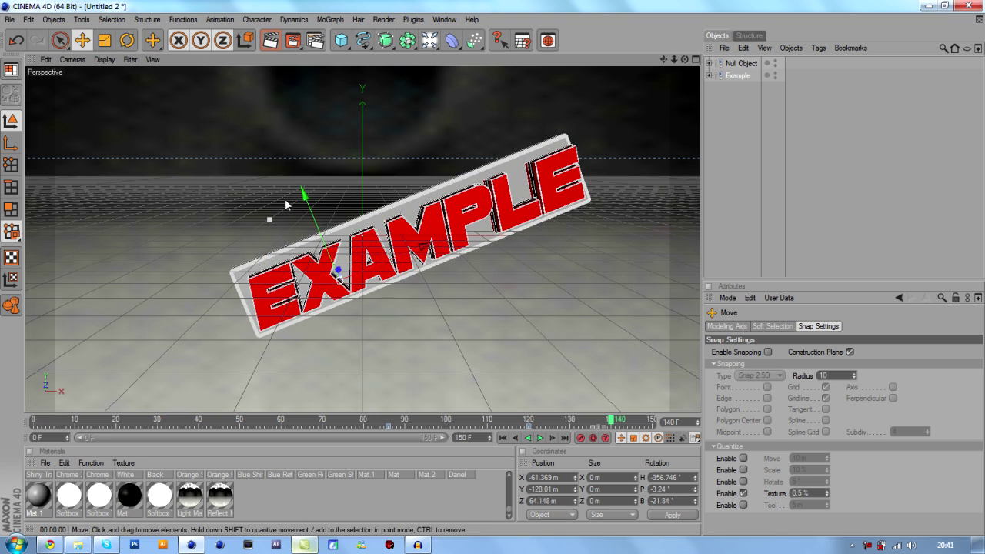
{"action": "left_click_drag", "start_coordinate": [307, 201], "coordinate": [284, 140]}
{"action": "left_click_drag", "start_coordinate": [365, 189], "coordinate": [333, 201]}
{"action": "left_click_drag", "start_coordinate": [244, 154], "coordinate": [257, 181]}
{"action": "left_click", "coordinate": [127, 40]}
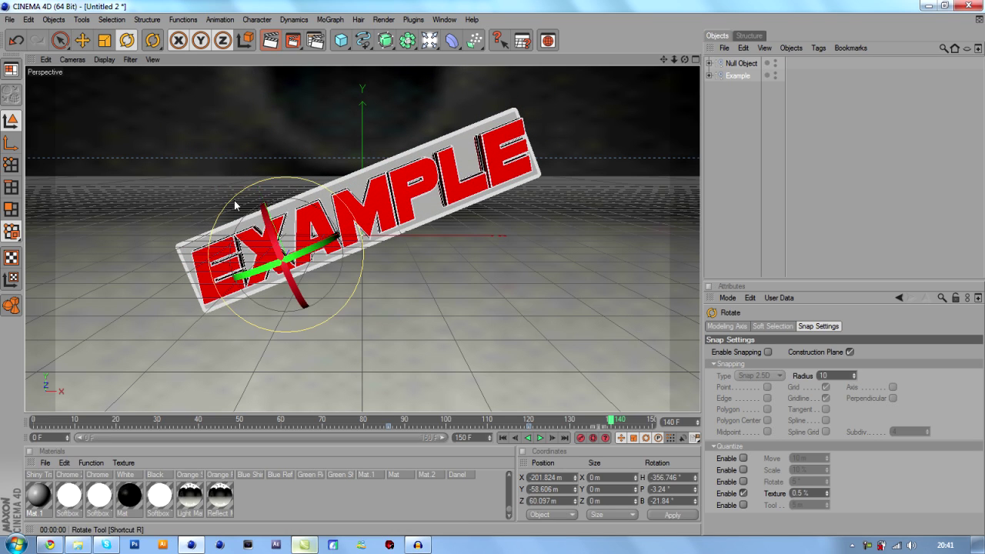
{"action": "left_click_drag", "start_coordinate": [267, 271], "coordinate": [263, 277]}
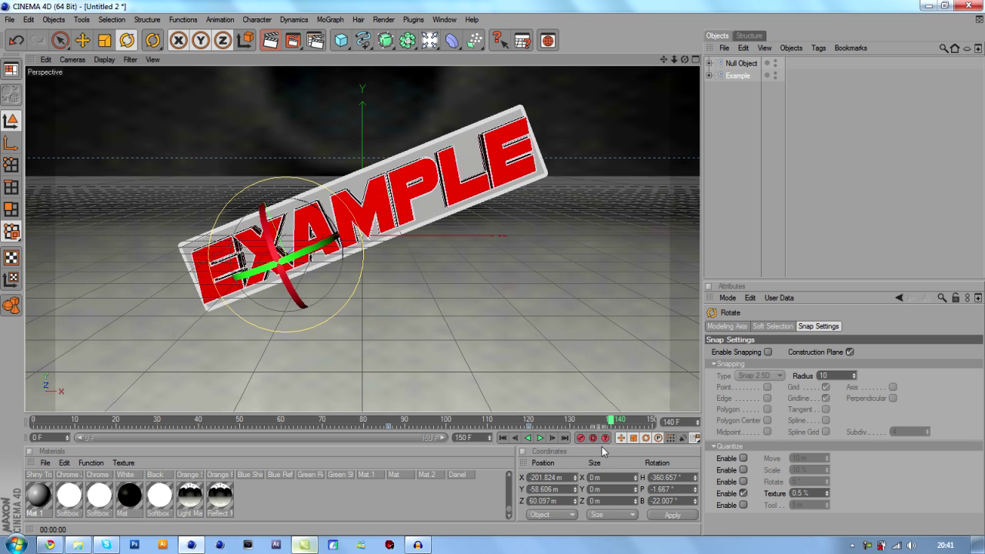
{"action": "left_click_drag", "start_coordinate": [610, 423], "coordinate": [5, 426]}
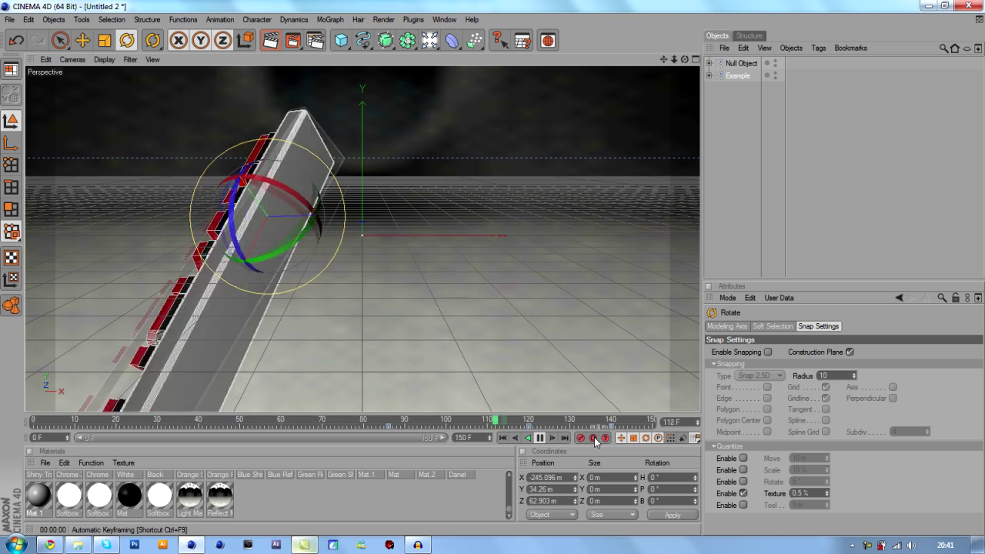
{"action": "left_click", "coordinate": [542, 438]}
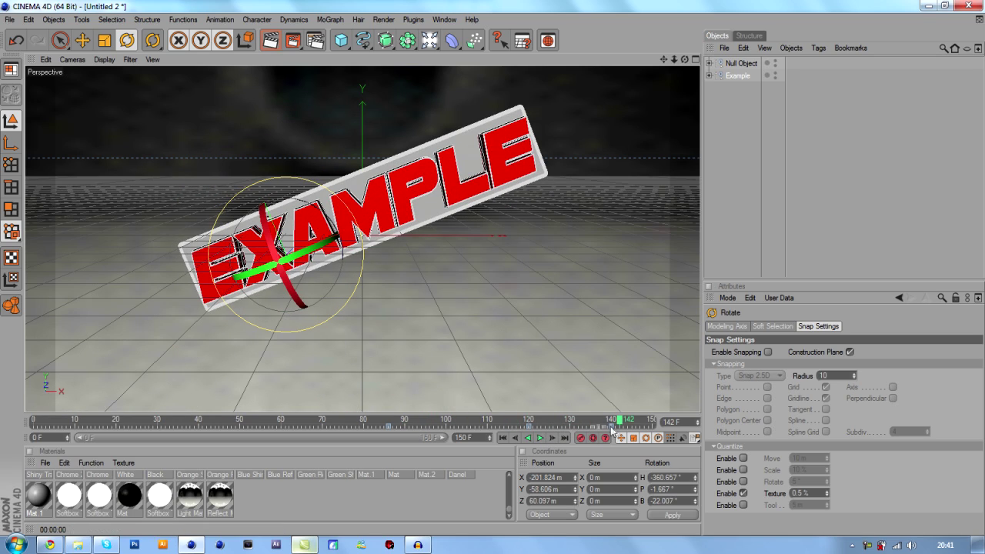
Step: Retime the Example group's three keyframes to about frames 84, 108 and 126, and render a preview of frame 100
{"action": "left_click", "coordinate": [389, 427]}
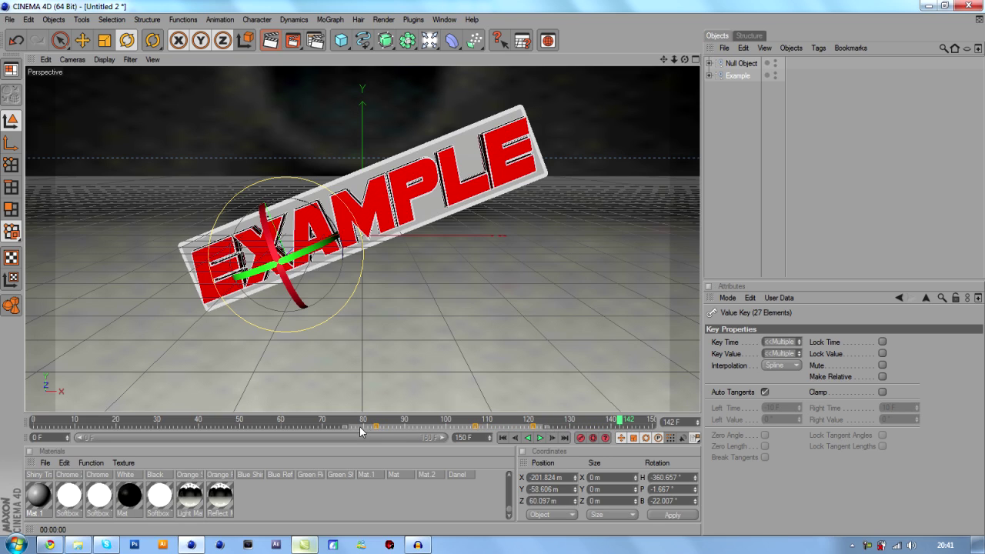
{"action": "left_click", "coordinate": [253, 422]}
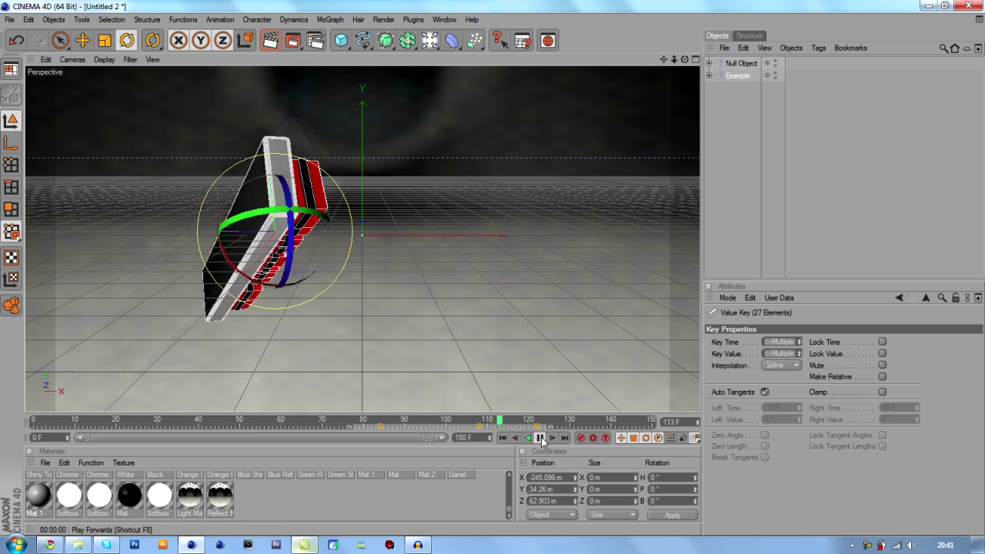
{"action": "left_click", "coordinate": [541, 438]}
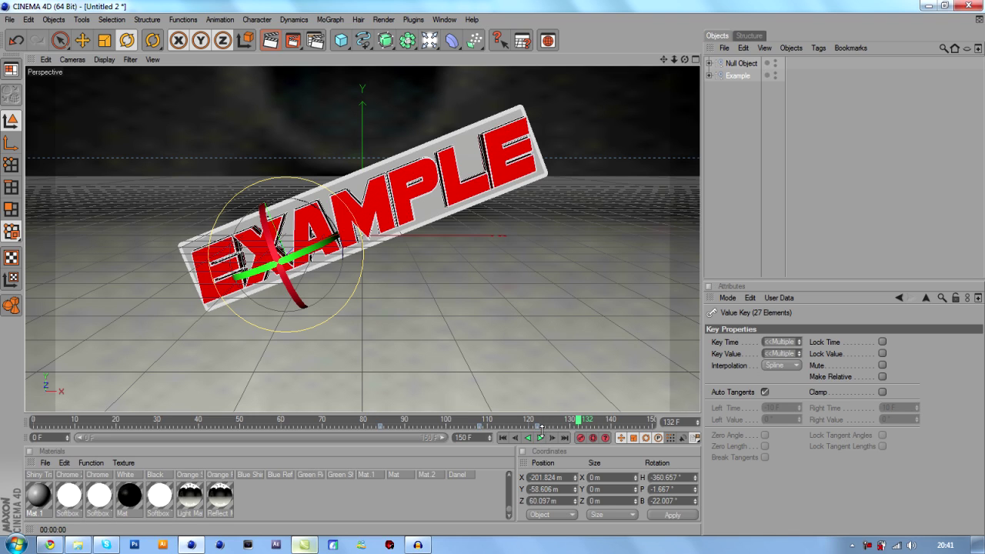
{"action": "left_click_drag", "start_coordinate": [551, 423], "coordinate": [447, 423]}
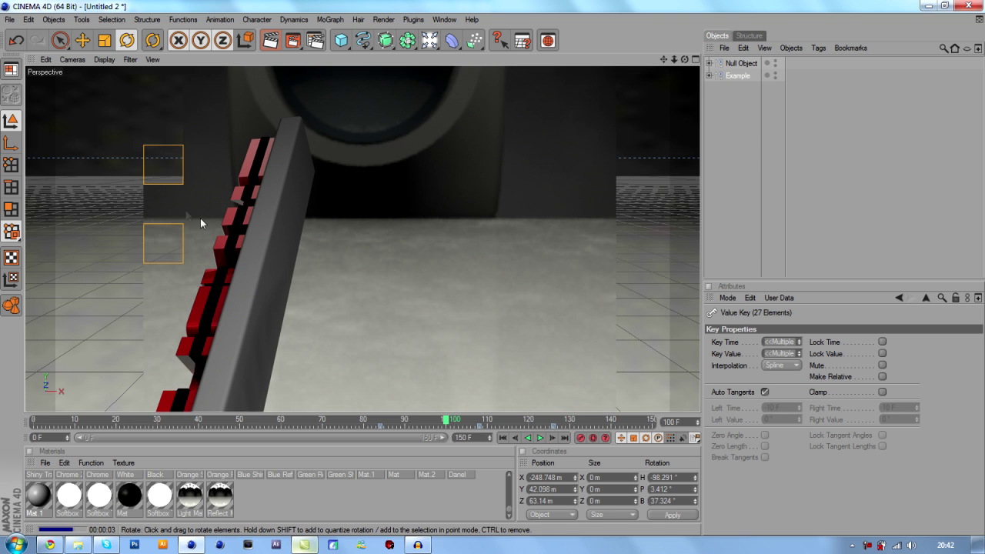
{"action": "left_click_drag", "start_coordinate": [439, 421], "coordinate": [612, 423]}
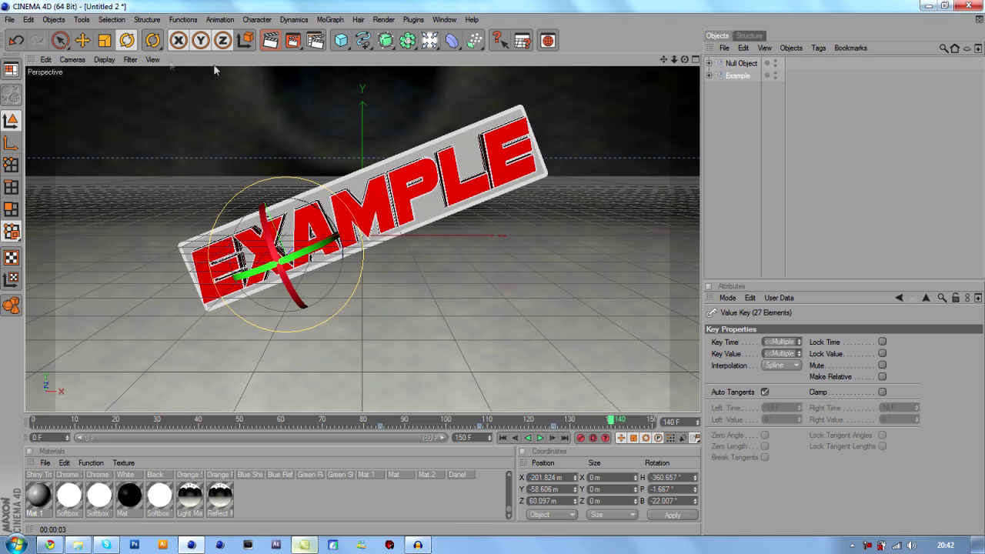
Step: Nudge the tilted Example group slightly downward at frame 140 and play back the whole animation from frame 0
{"action": "left_click", "coordinate": [83, 41]}
{"action": "left_click_drag", "start_coordinate": [286, 254], "coordinate": [284, 258]}
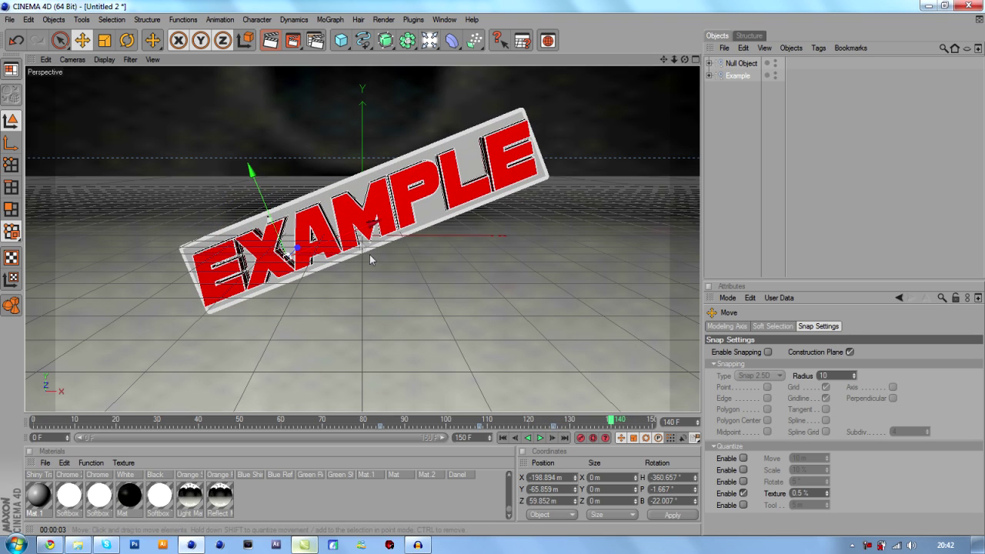
{"action": "left_click_drag", "start_coordinate": [372, 221], "coordinate": [369, 223]}
{"action": "left_click_drag", "start_coordinate": [607, 422], "coordinate": [32, 425]}
{"action": "left_click", "coordinate": [541, 443]}
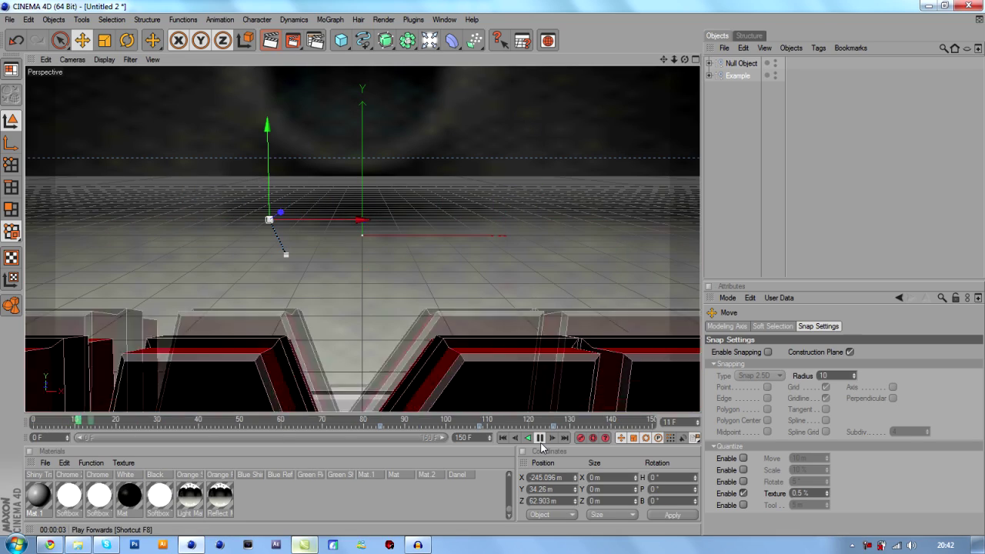